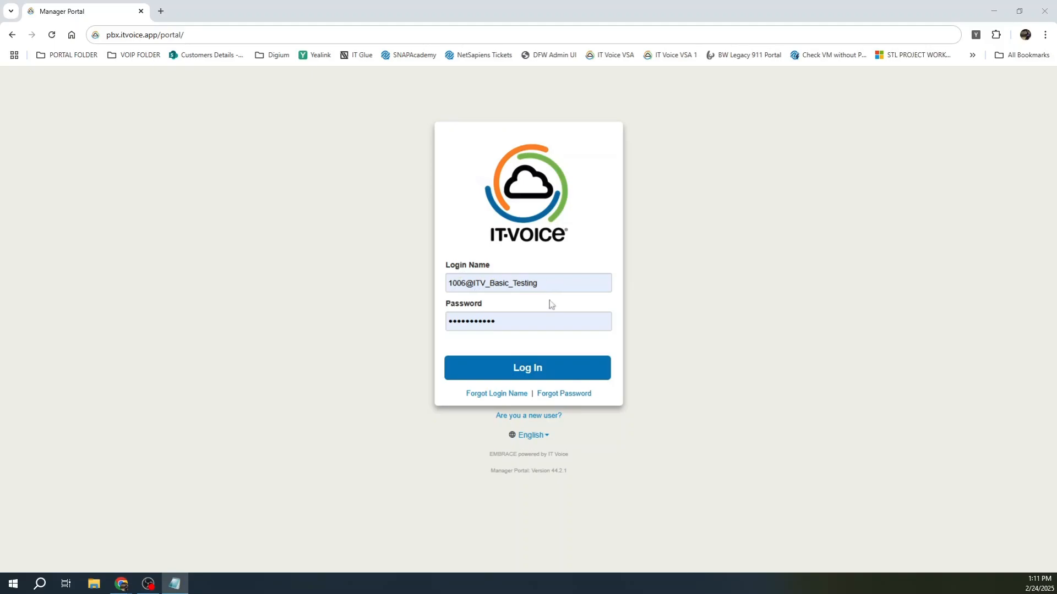
Step: Sign in to the manager portal and scroll down the Home dashboard
{"action": "left_click", "coordinate": [539, 375]}
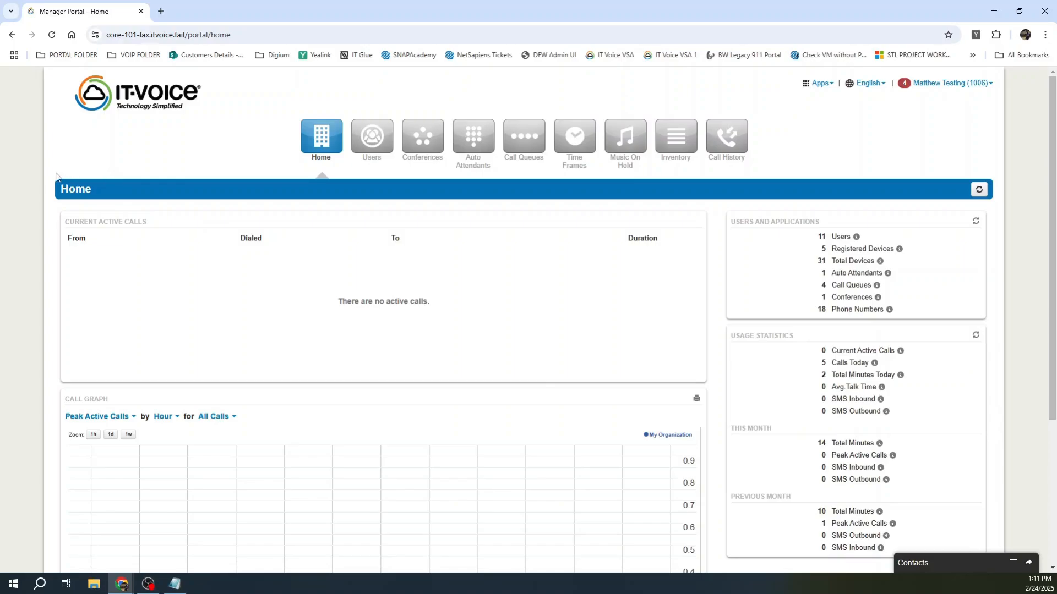
{"action": "scroll", "coordinate": [401, 276], "scroll_direction": "down", "scroll_amount": 1}
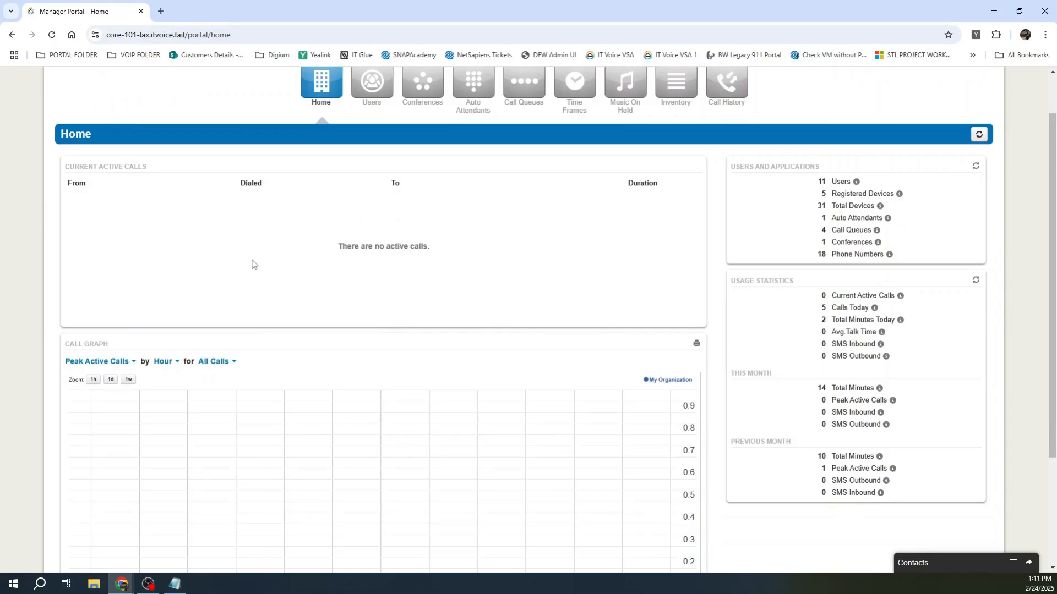
{"action": "scroll", "coordinate": [160, 411], "scroll_direction": "down", "scroll_amount": 2}
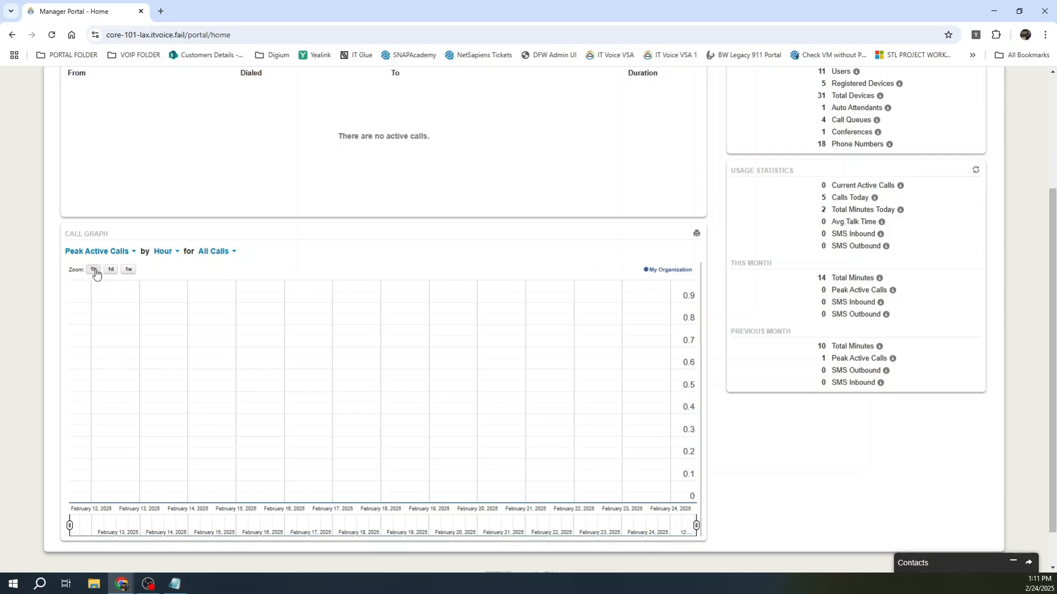
Step: Open the Call Graph metric, time-grouping and all/off-net call dropdowns
{"action": "left_click", "coordinate": [123, 255]}
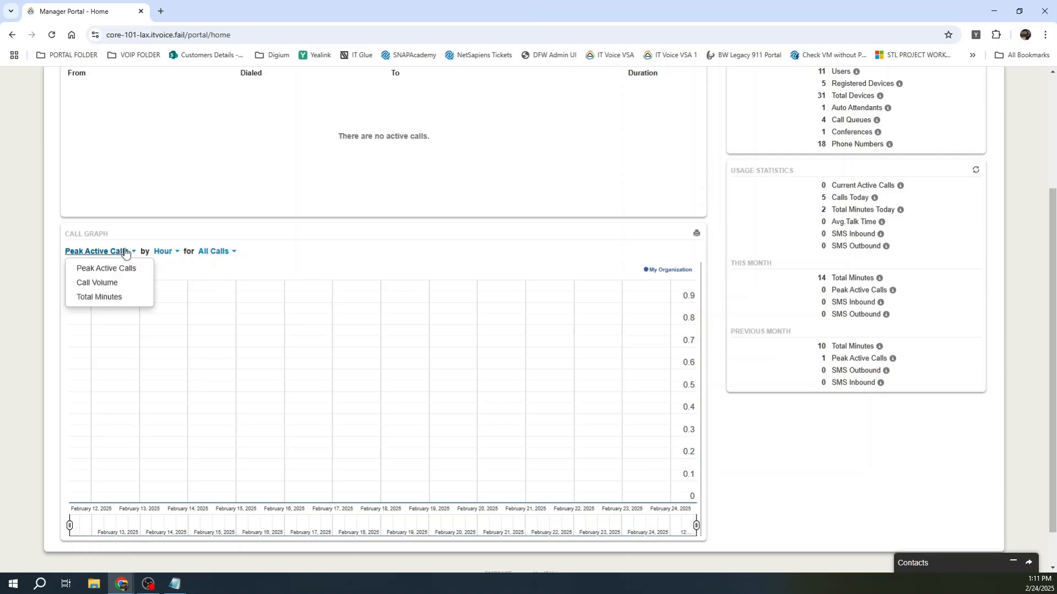
{"action": "left_click", "coordinate": [175, 253]}
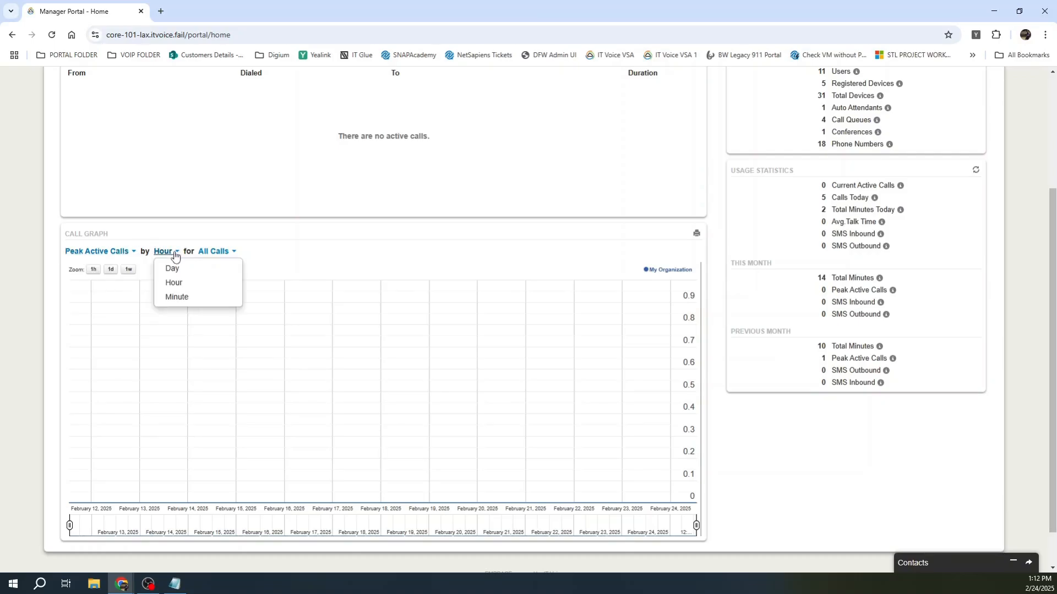
{"action": "left_click", "coordinate": [233, 253]}
Step: Scroll back to the top of the dashboard and go to the Users list
{"action": "scroll", "coordinate": [738, 438], "scroll_direction": "up", "scroll_amount": 1}
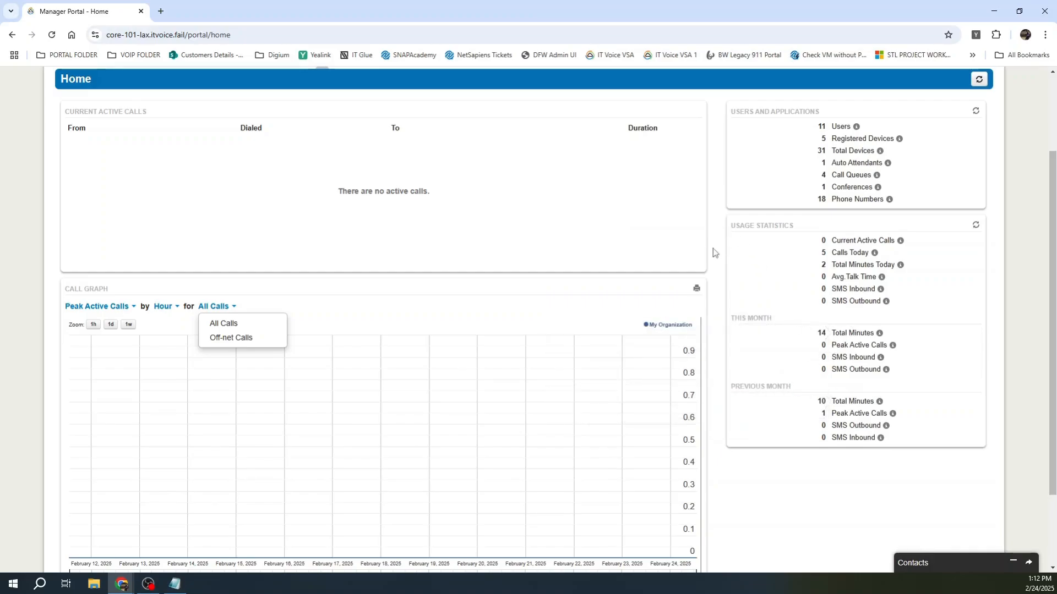
{"action": "scroll", "coordinate": [483, 359], "scroll_direction": "up", "scroll_amount": 3}
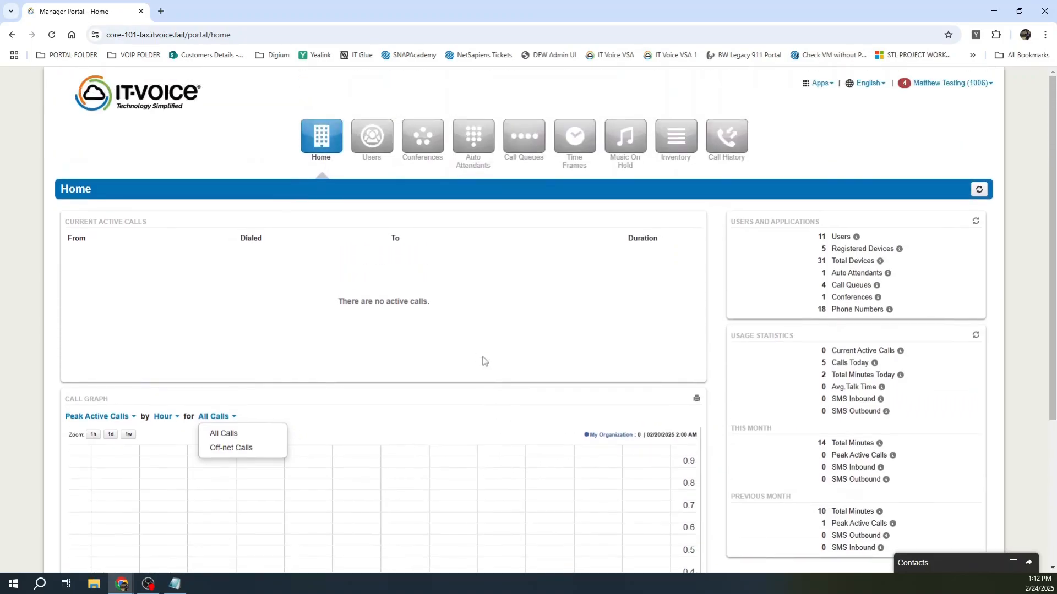
{"action": "left_click", "coordinate": [378, 138]}
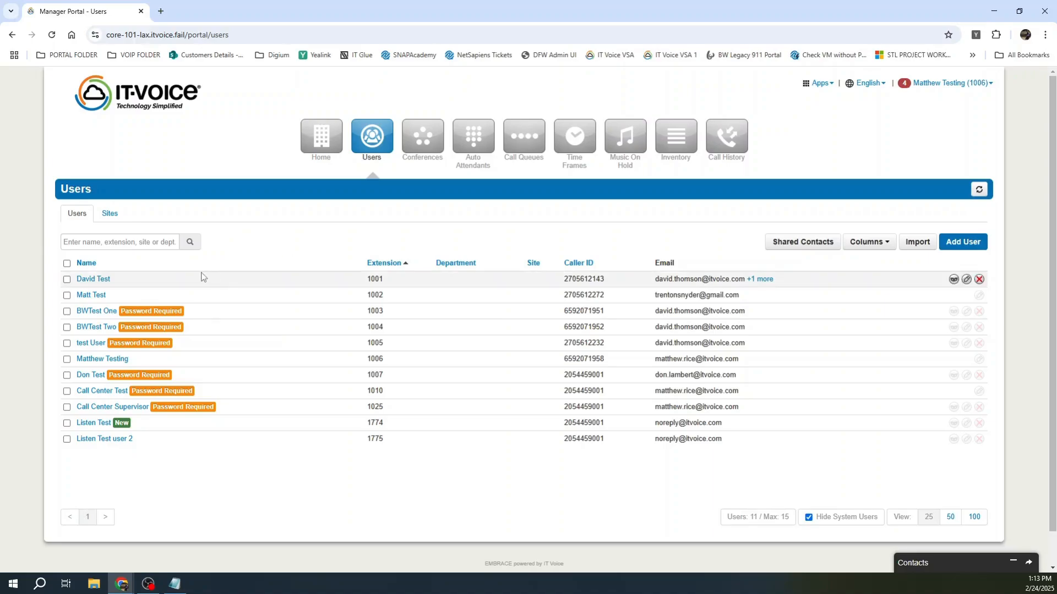
Step: Open the profile of the user with extension 1007 from the Users list
{"action": "left_click", "coordinate": [87, 376]}
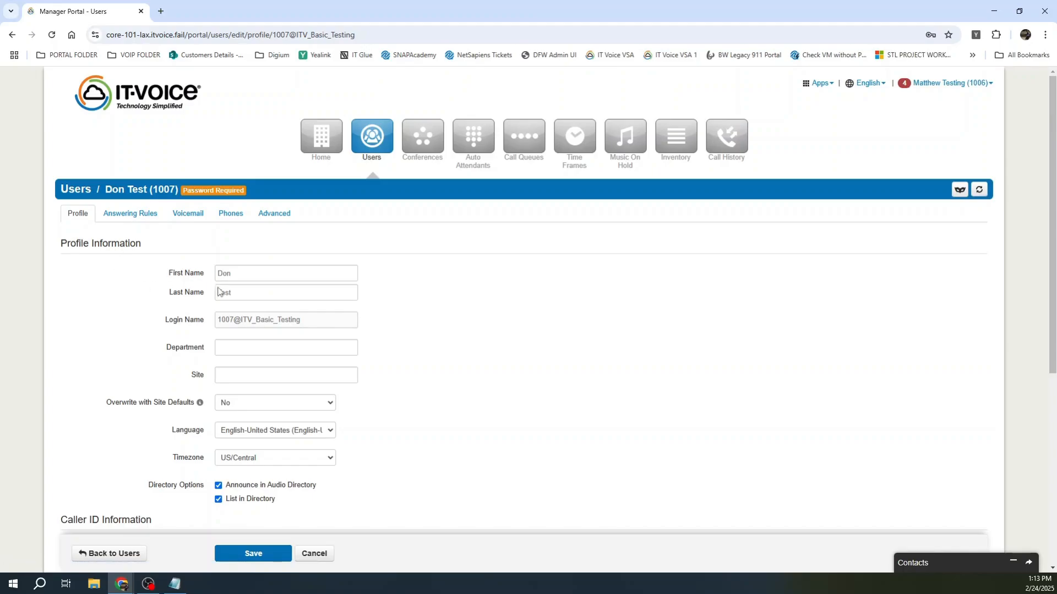
{"action": "scroll", "coordinate": [92, 302], "scroll_direction": "down", "scroll_amount": 3}
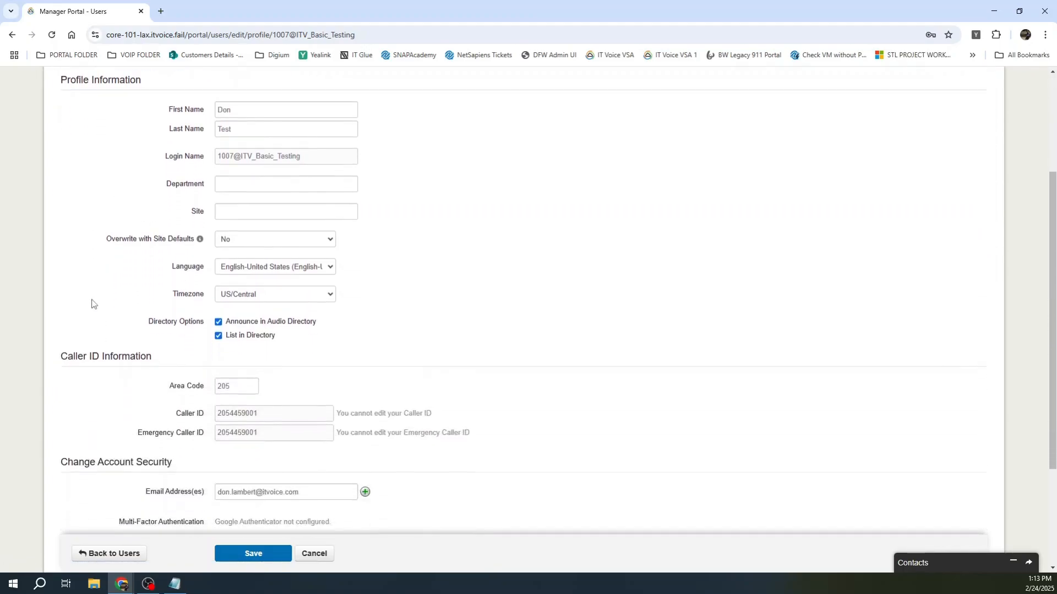
{"action": "scroll", "coordinate": [102, 275], "scroll_direction": "down", "scroll_amount": 2}
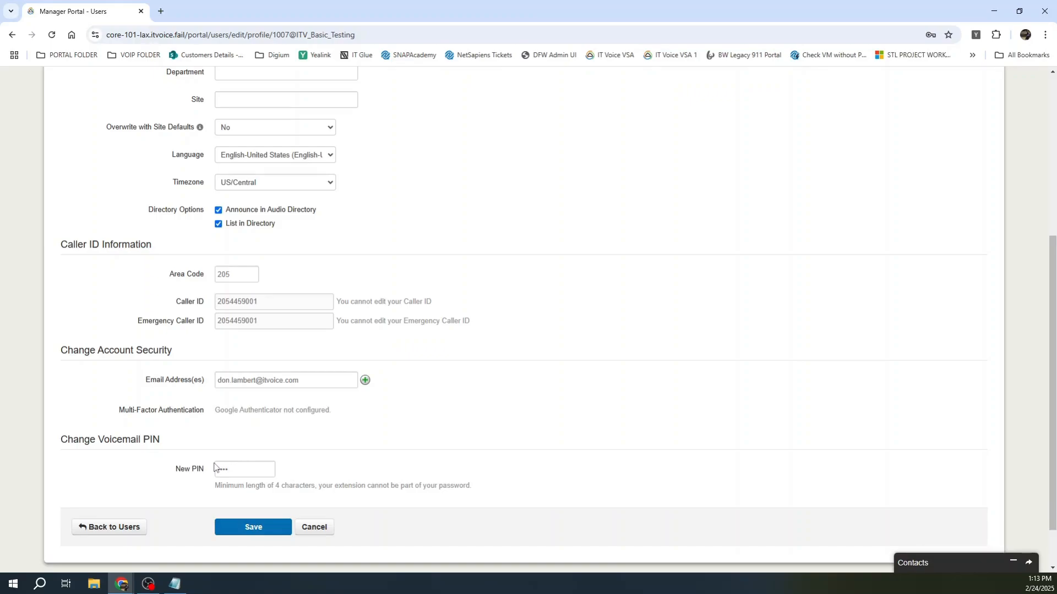
{"action": "left_click_drag", "start_coordinate": [231, 471], "coordinate": [203, 469]}
{"action": "scroll", "coordinate": [113, 418], "scroll_direction": "up", "scroll_amount": 5}
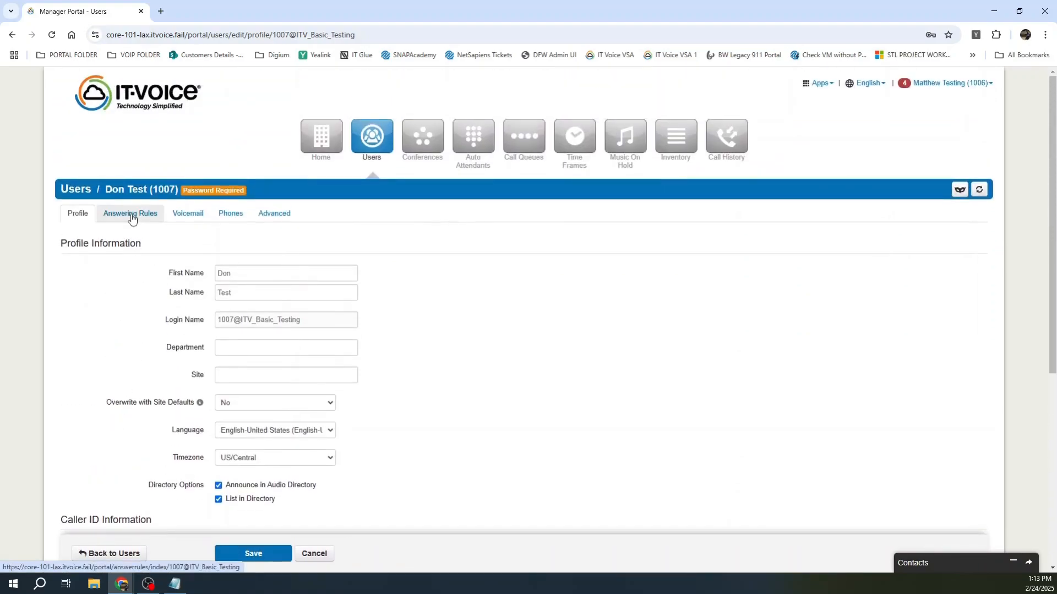
Step: Show user 1007's answering rules and open the Default rule for editing
{"action": "left_click", "coordinate": [131, 216]}
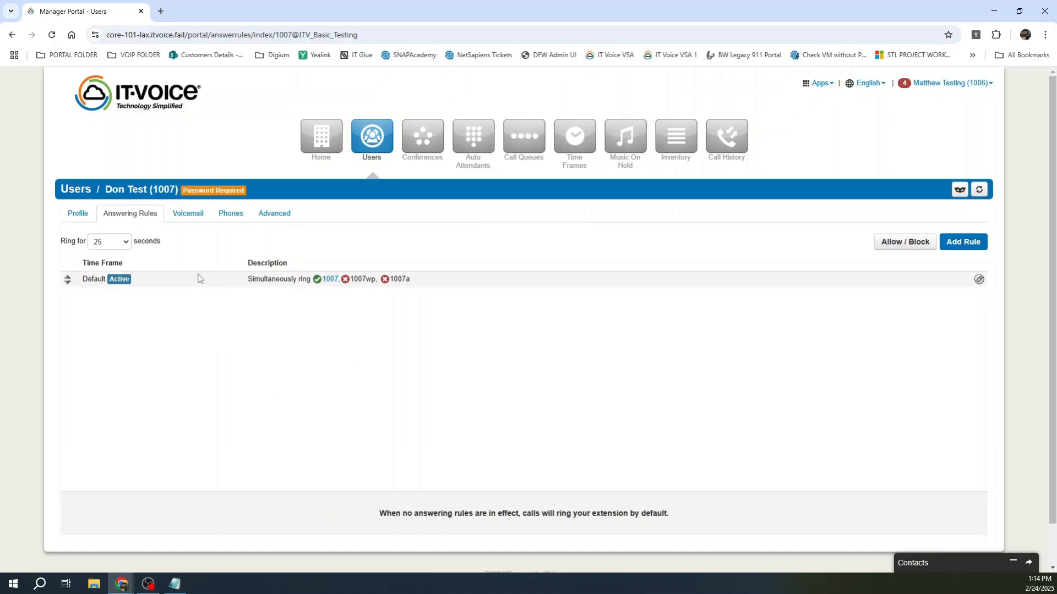
{"action": "left_click", "coordinate": [978, 281]}
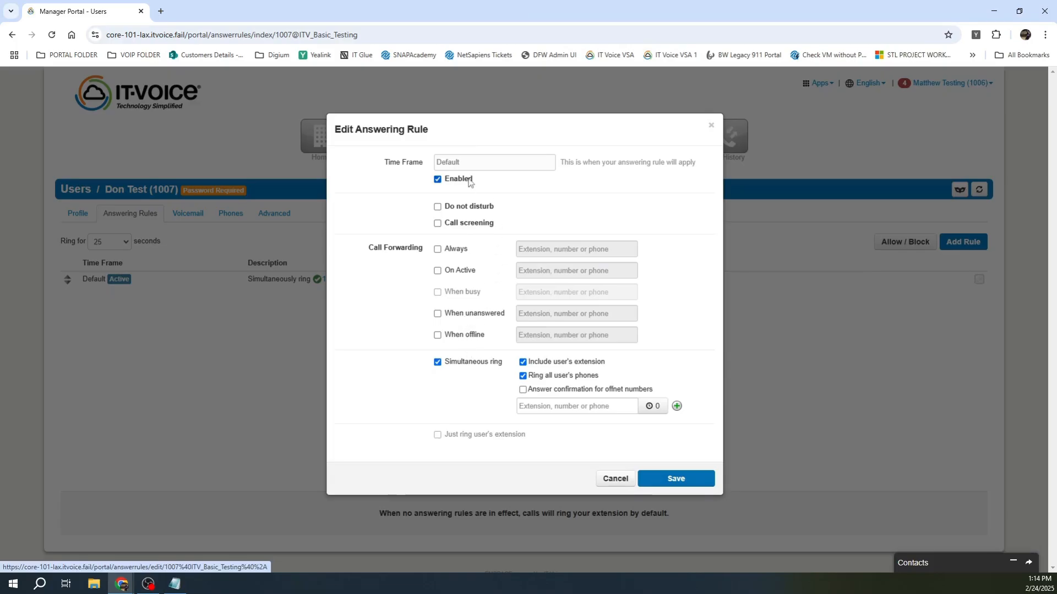
Step: Toggle Do not disturb on and off, and set Always forwarding to a phone number. Close the editor without saving
{"action": "left_click", "coordinate": [469, 208]}
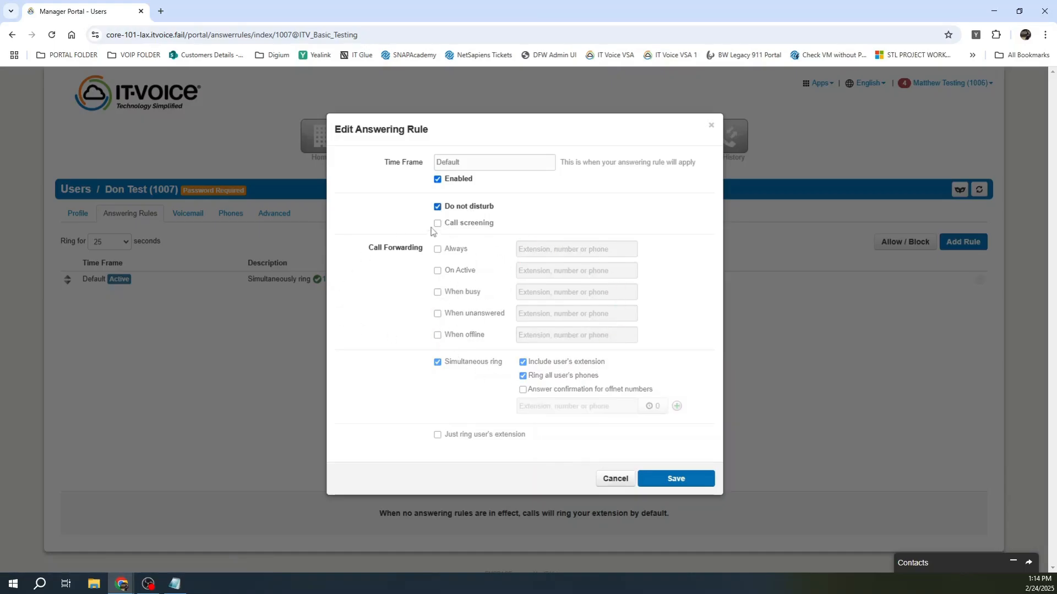
{"action": "left_click", "coordinate": [457, 207]}
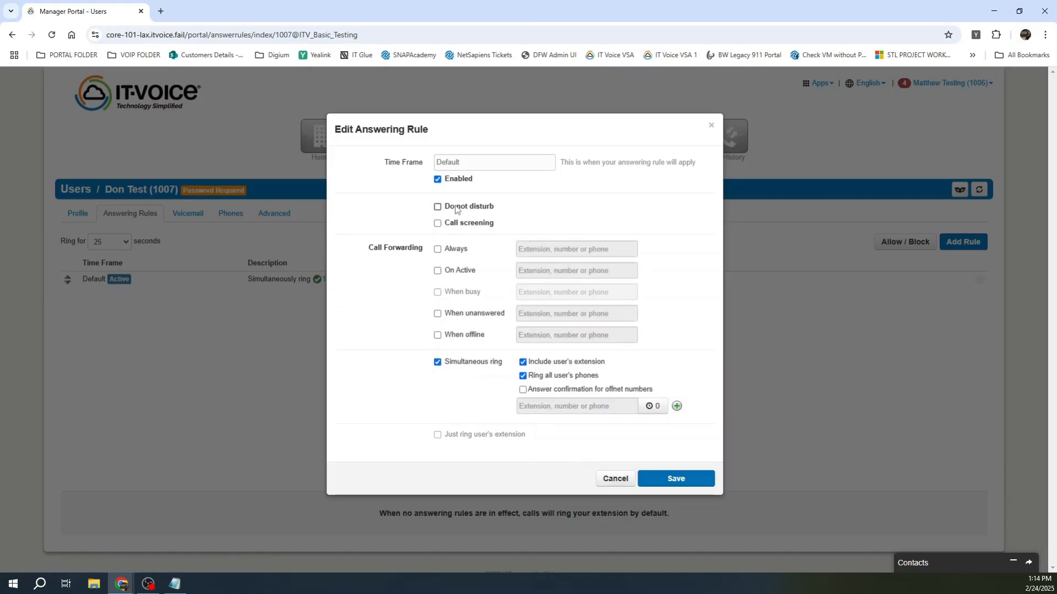
{"action": "left_click", "coordinate": [457, 250]}
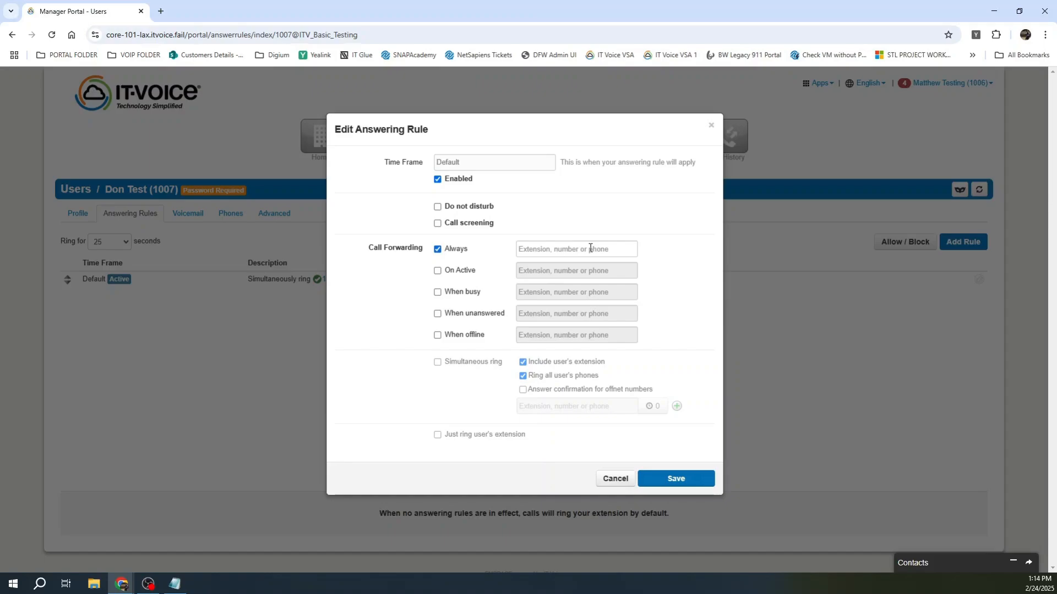
{"action": "left_click", "coordinate": [590, 249]}
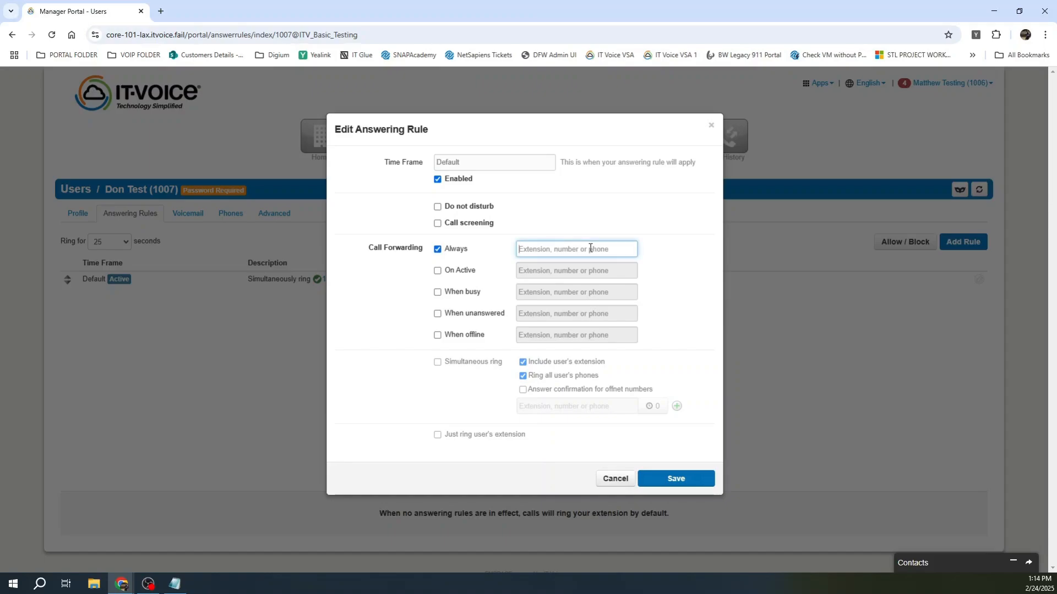
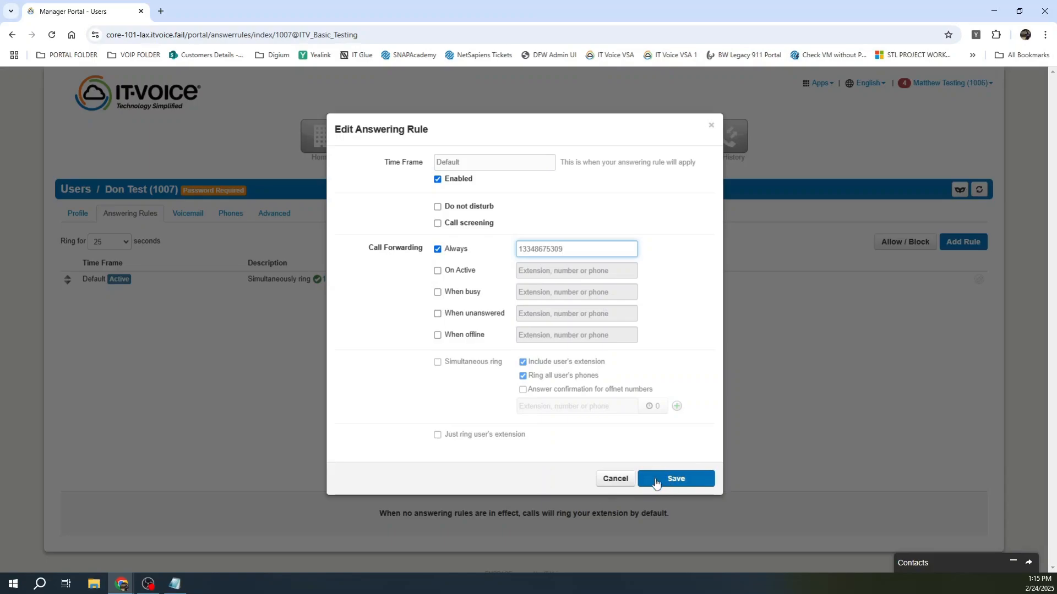
{"action": "left_click", "coordinate": [614, 480]}
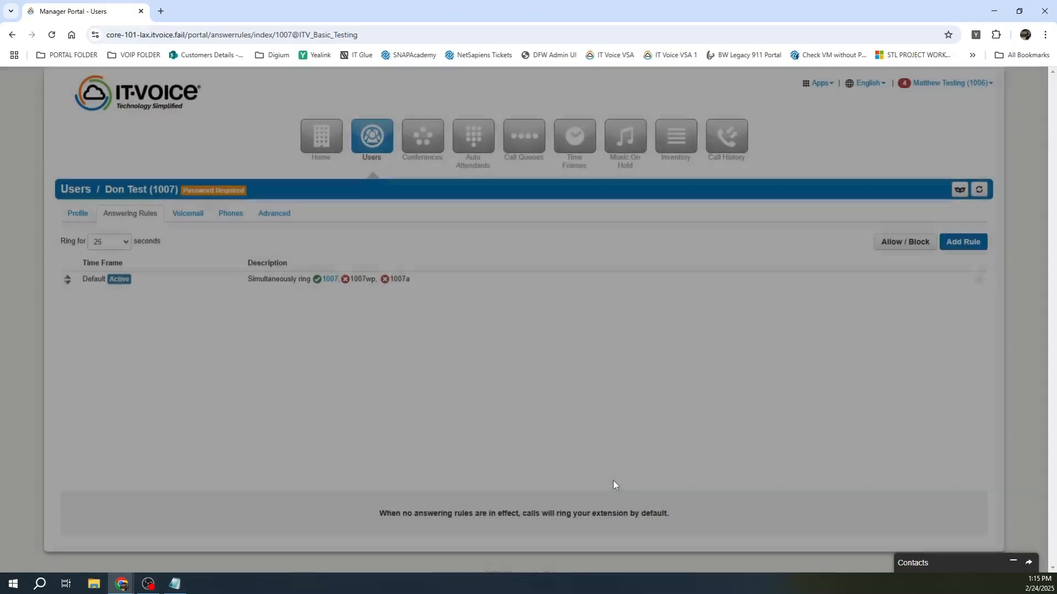
Step: Tick When unanswered on the Default rule, cancel the change, and return to Voicemail settings
{"action": "left_click", "coordinate": [191, 218]}
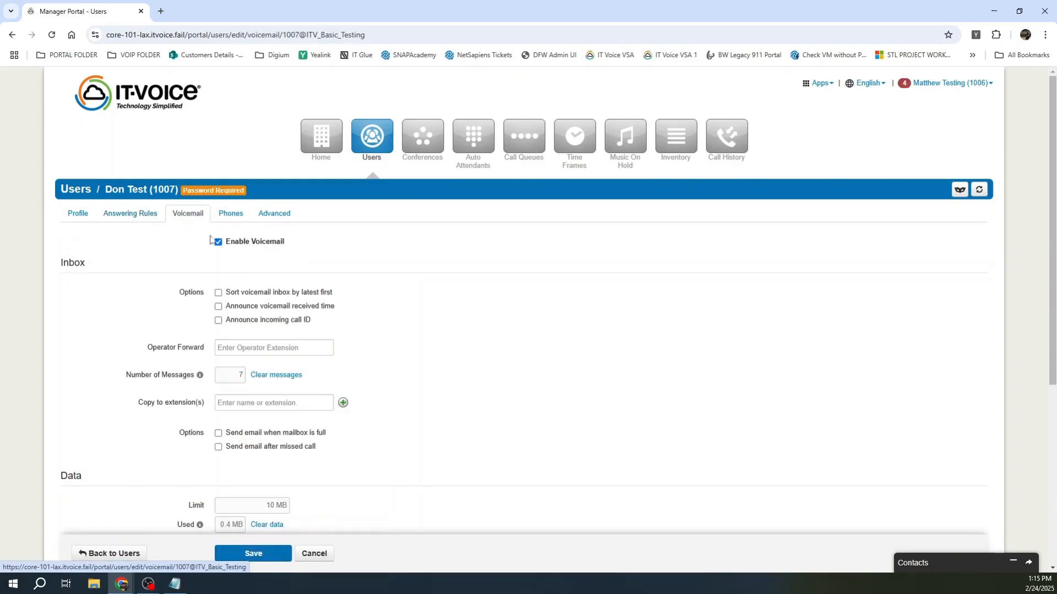
{"action": "left_click", "coordinate": [132, 214]}
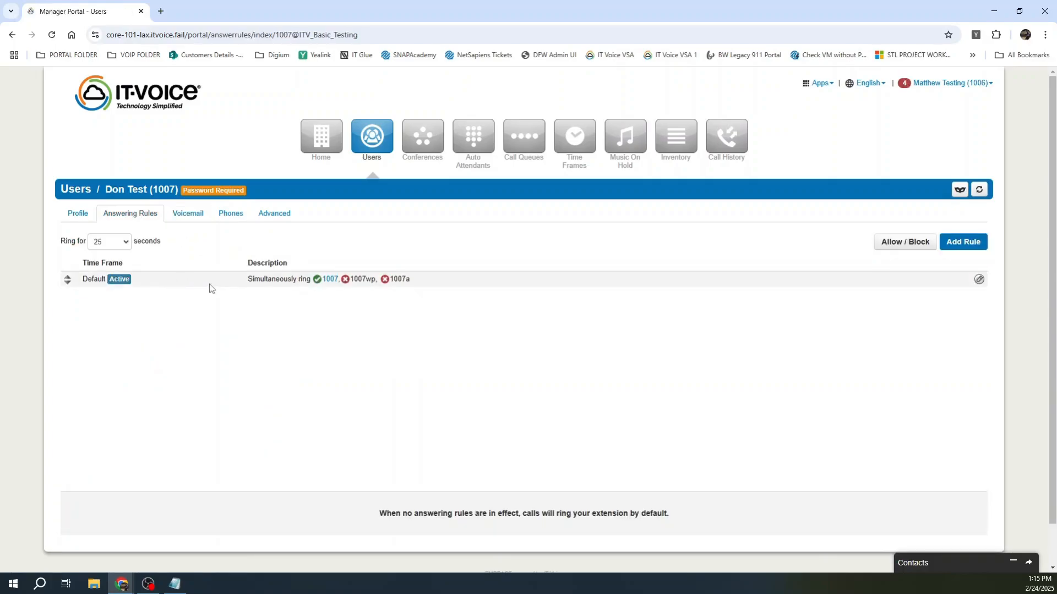
{"action": "left_click", "coordinate": [979, 279]}
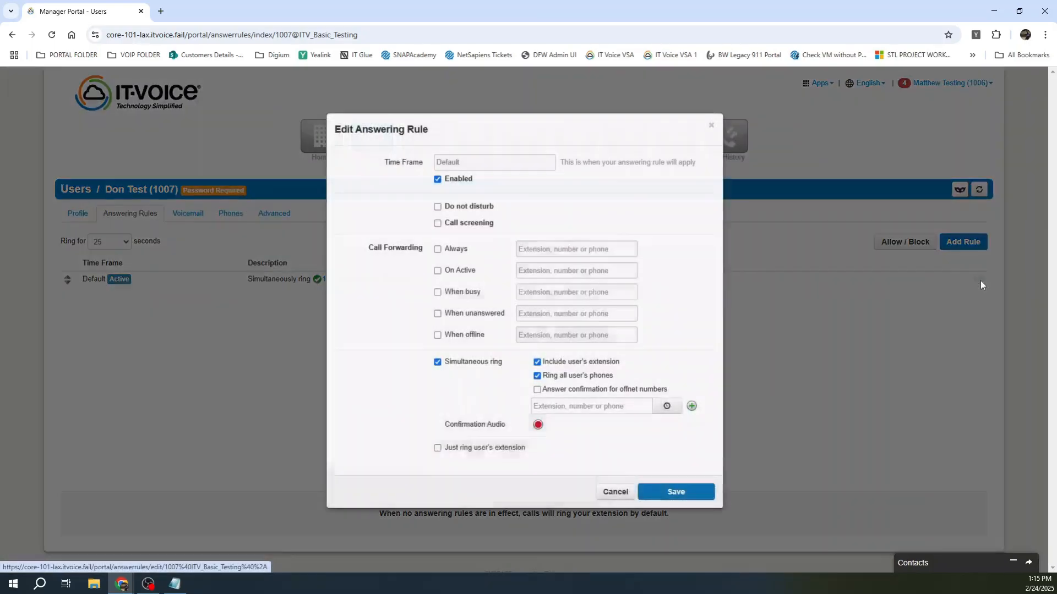
{"action": "left_click", "coordinate": [467, 321]}
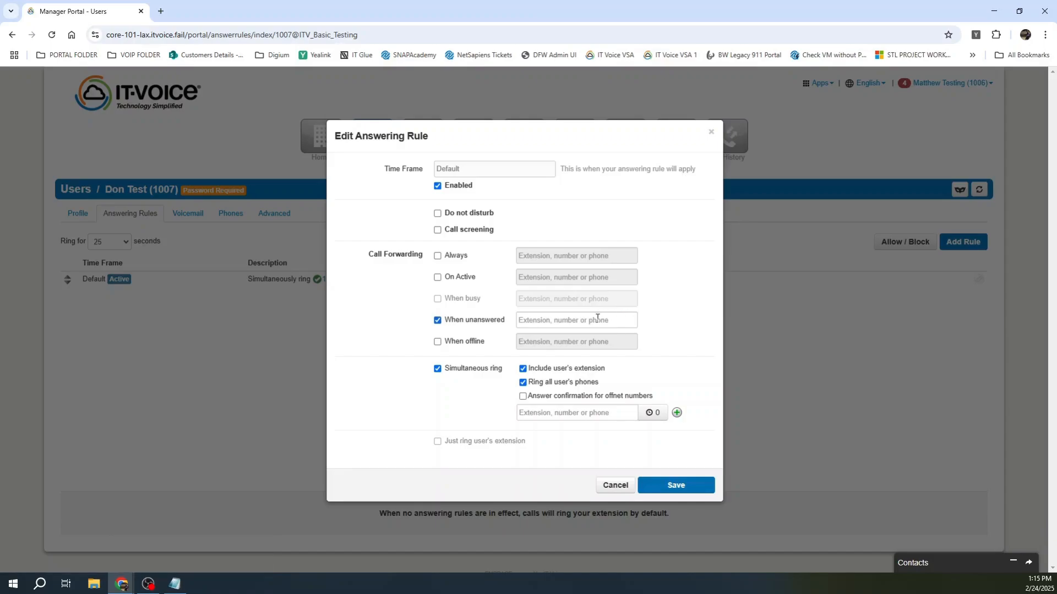
{"action": "left_click", "coordinate": [621, 485]}
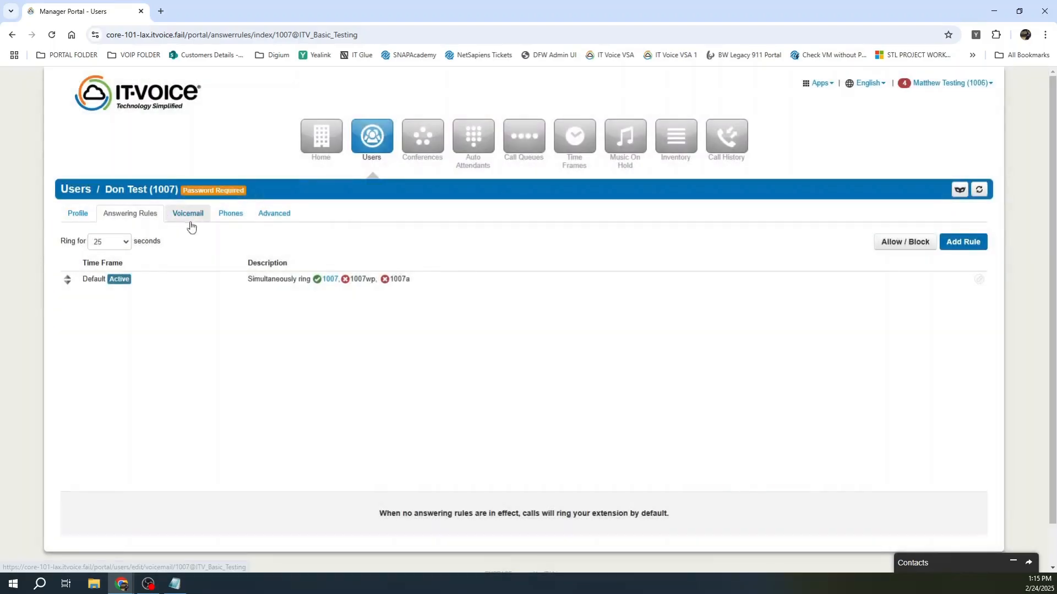
{"action": "left_click", "coordinate": [190, 219]}
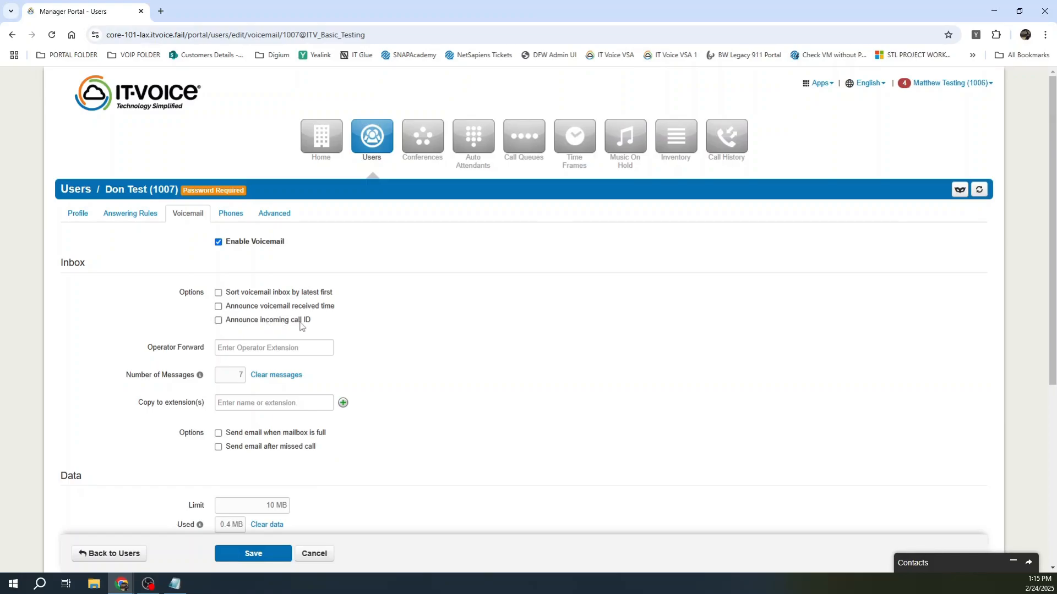
Step: Scroll to the Greetings section and open the greetings manager for 1007's voicemail
{"action": "scroll", "coordinate": [427, 316], "scroll_direction": "down", "scroll_amount": 2}
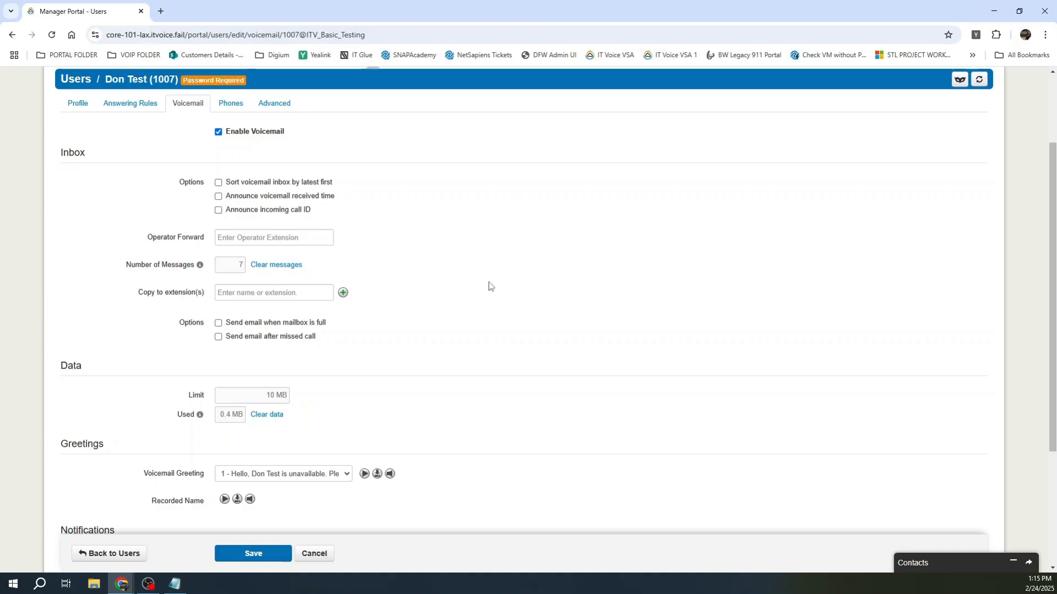
{"action": "scroll", "coordinate": [487, 283], "scroll_direction": "down", "scroll_amount": 2}
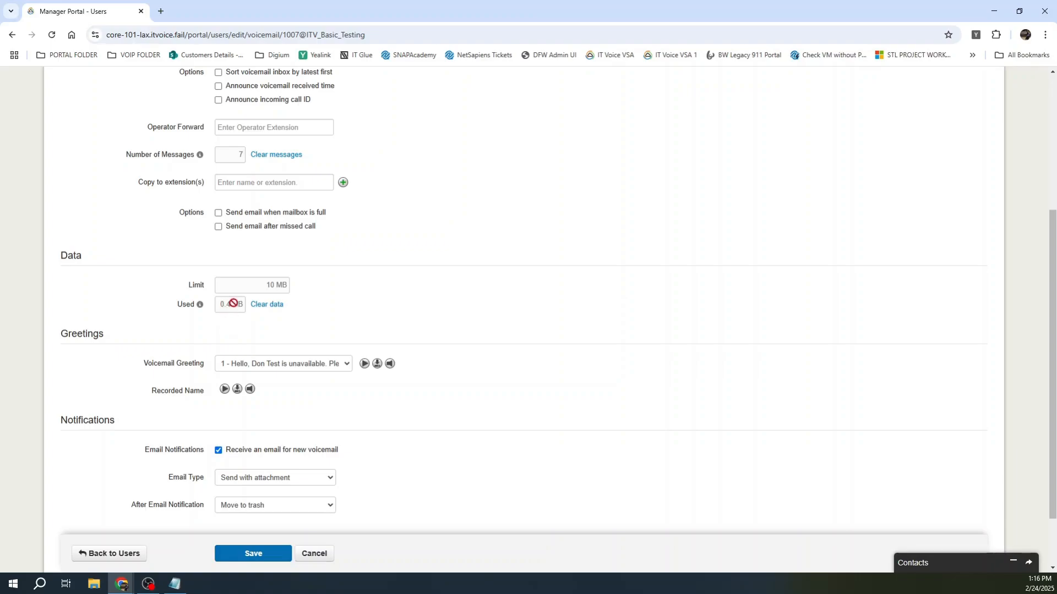
{"action": "scroll", "coordinate": [456, 316], "scroll_direction": "down", "scroll_amount": 2}
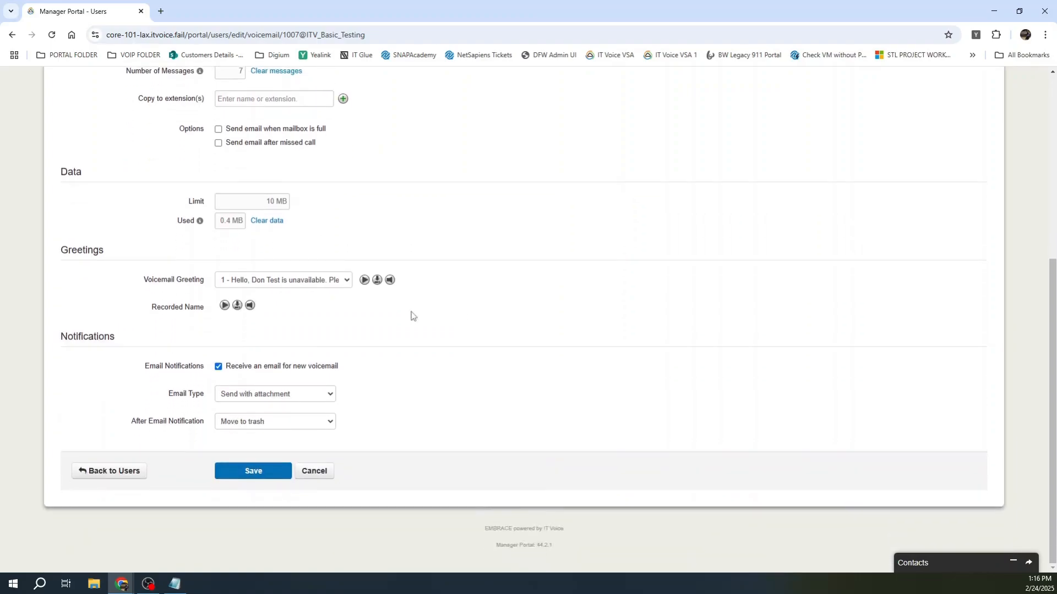
{"action": "left_click", "coordinate": [390, 280]}
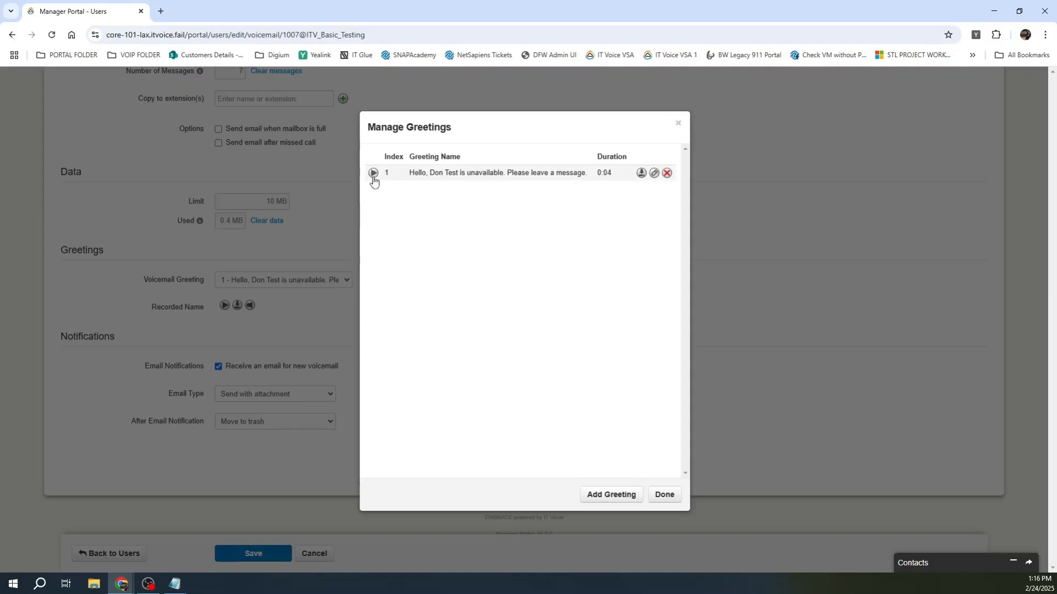
Step: Start a text-to-speech greeting and browse the voices, then abandon it and close the manager
{"action": "left_click", "coordinate": [654, 173]}
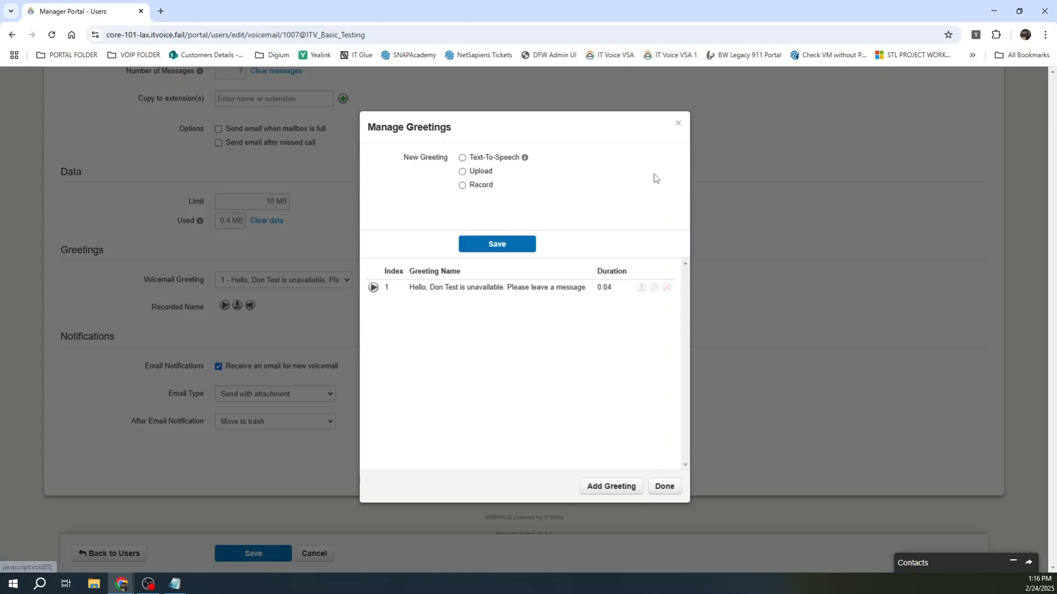
{"action": "left_click", "coordinate": [480, 159]}
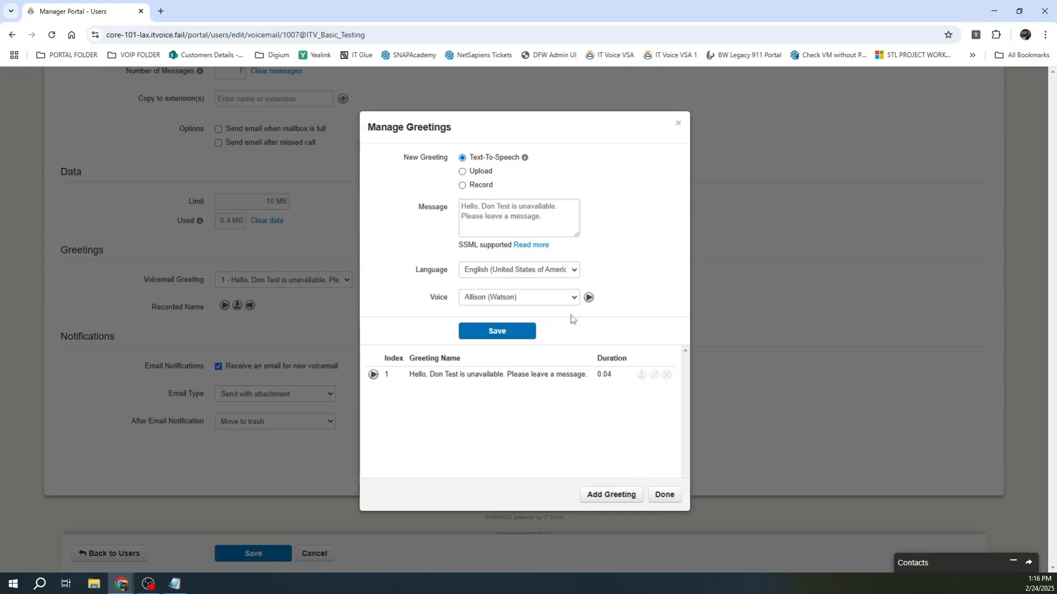
{"action": "left_click", "coordinate": [566, 299]}
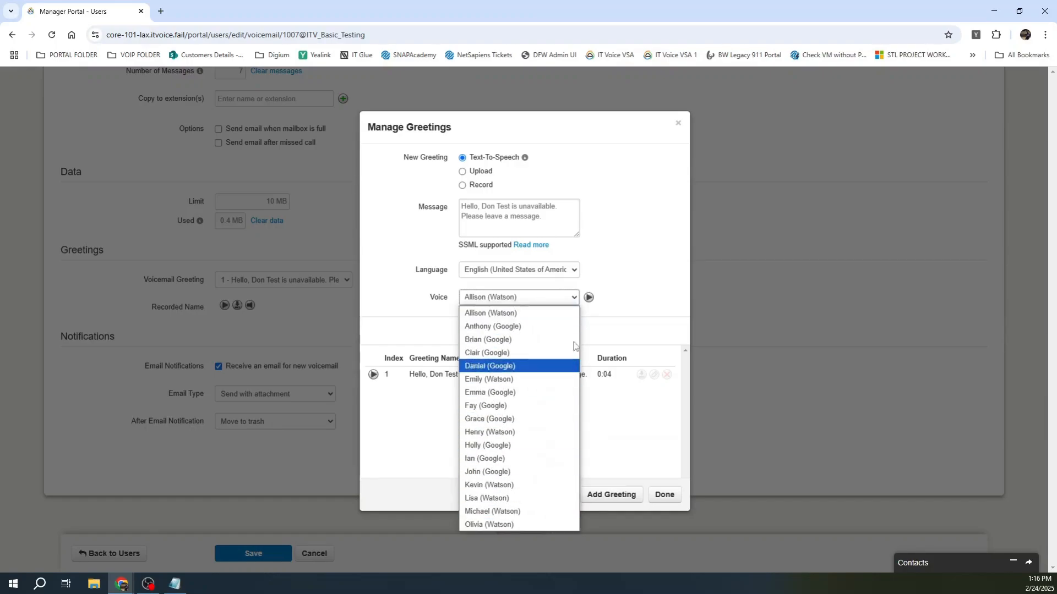
{"action": "left_click", "coordinate": [623, 265]}
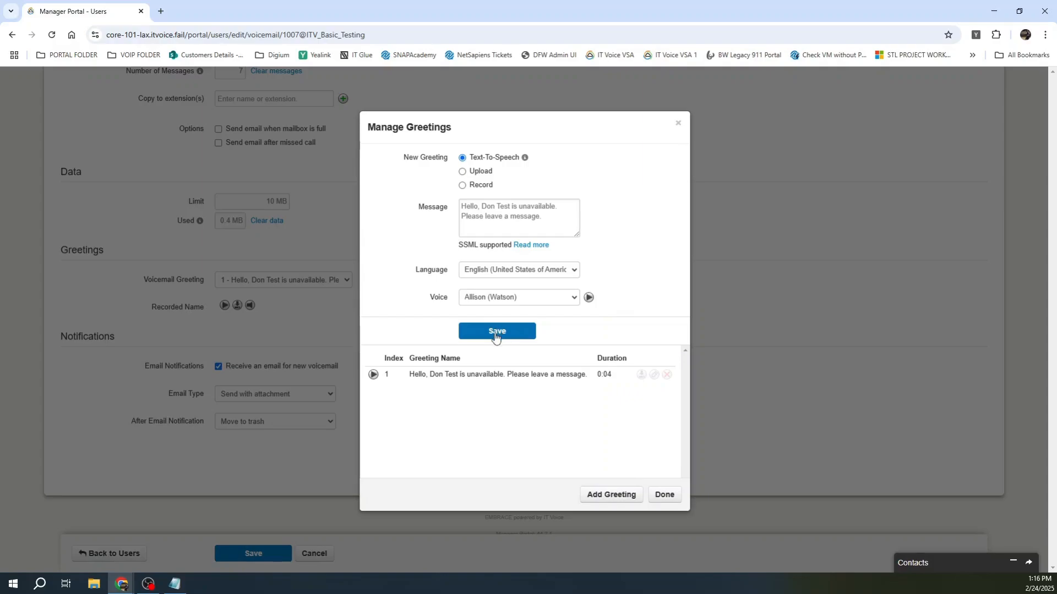
{"action": "left_click", "coordinate": [608, 501]}
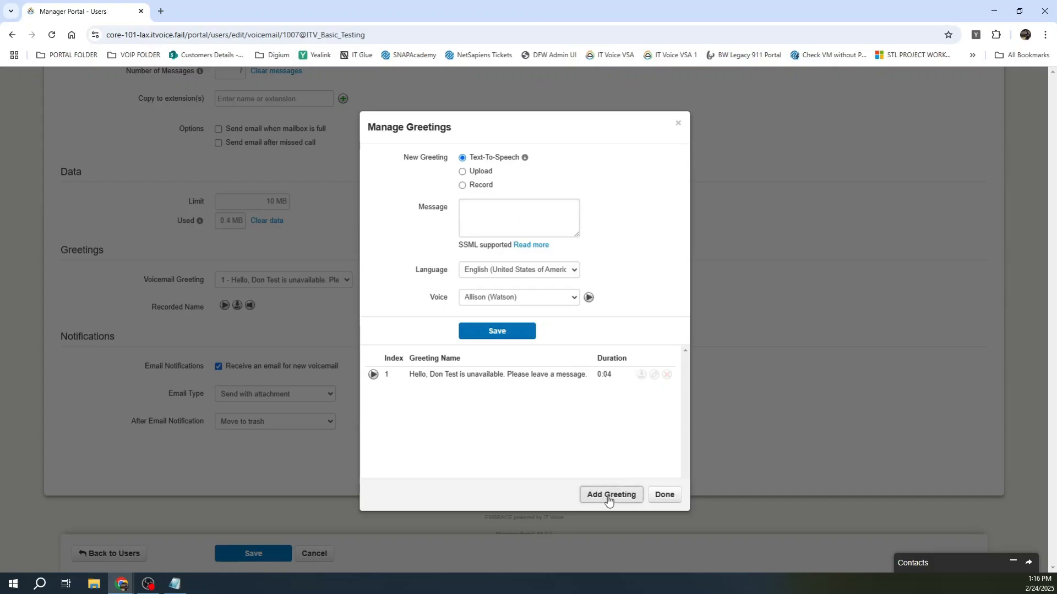
{"action": "left_click", "coordinate": [664, 495]}
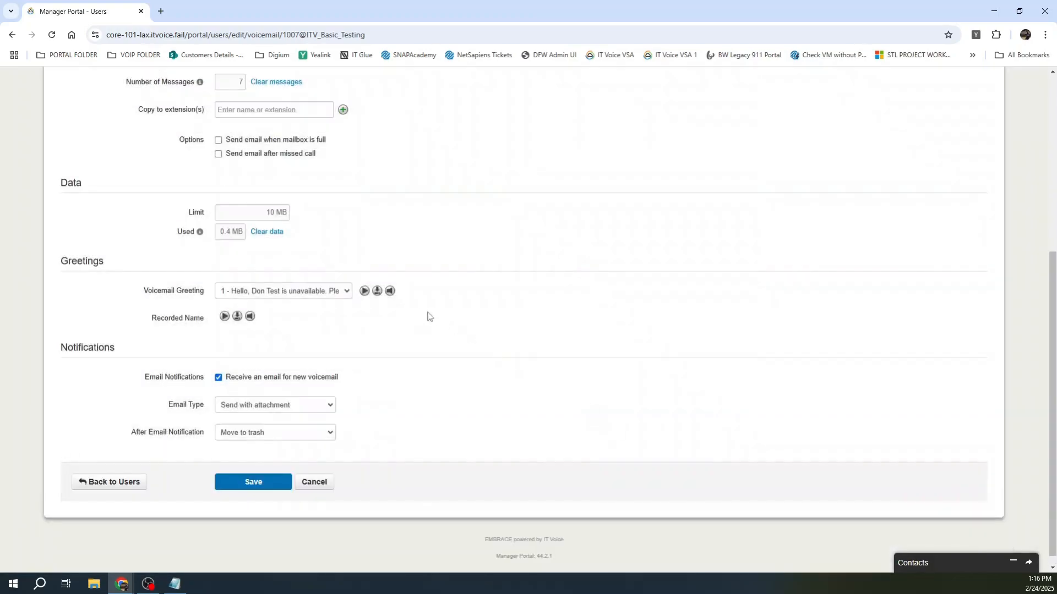
Step: Add and save the text-to-speech greeting 'This is a test' using the Clair (Google) voice
{"action": "left_click", "coordinate": [391, 295]}
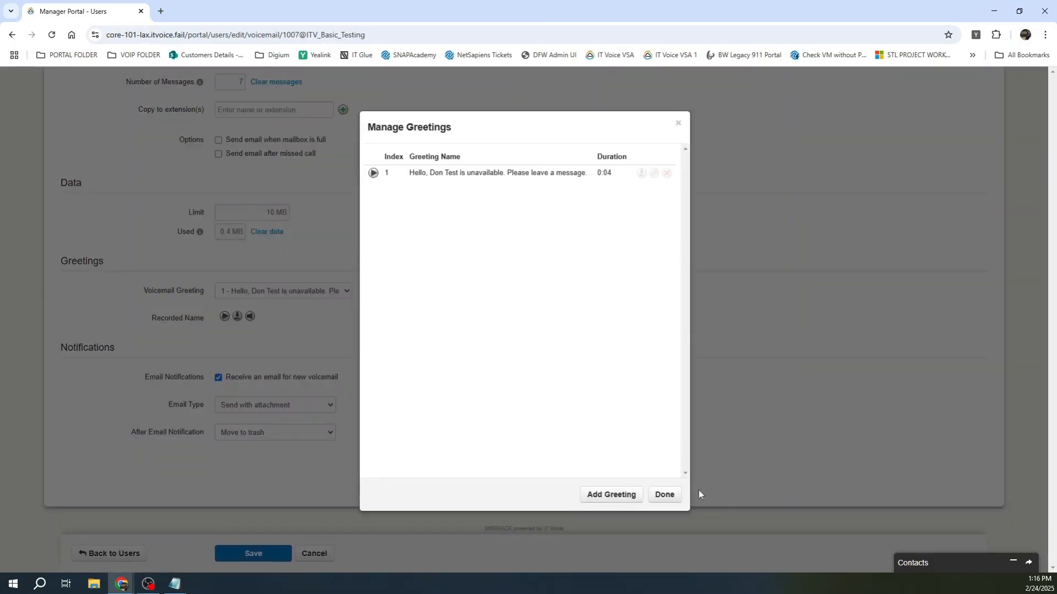
{"action": "left_click", "coordinate": [606, 495]}
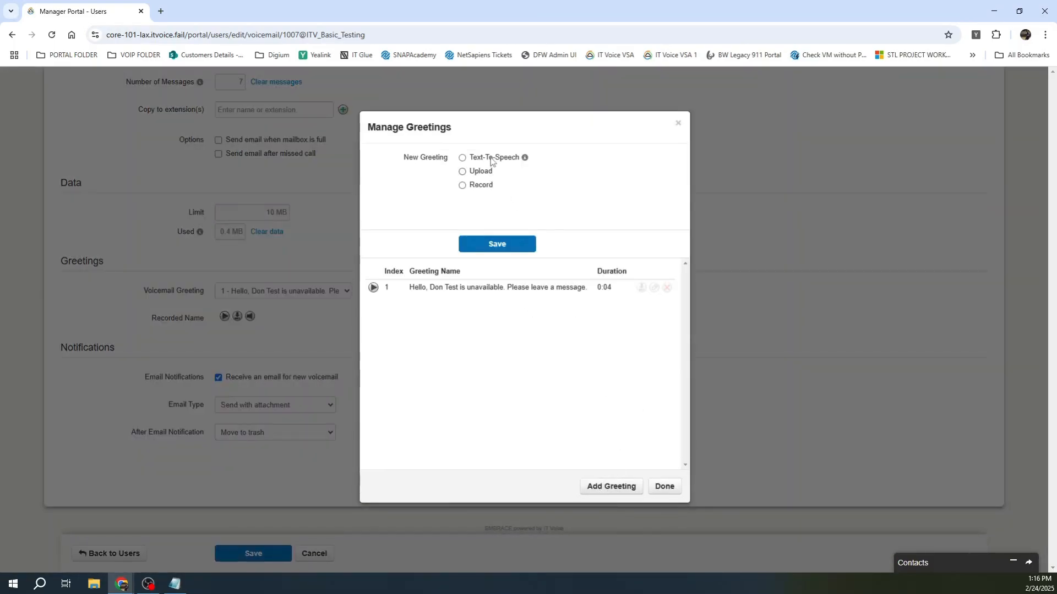
{"action": "left_click", "coordinate": [492, 159]}
{"action": "left_click", "coordinate": [498, 219]}
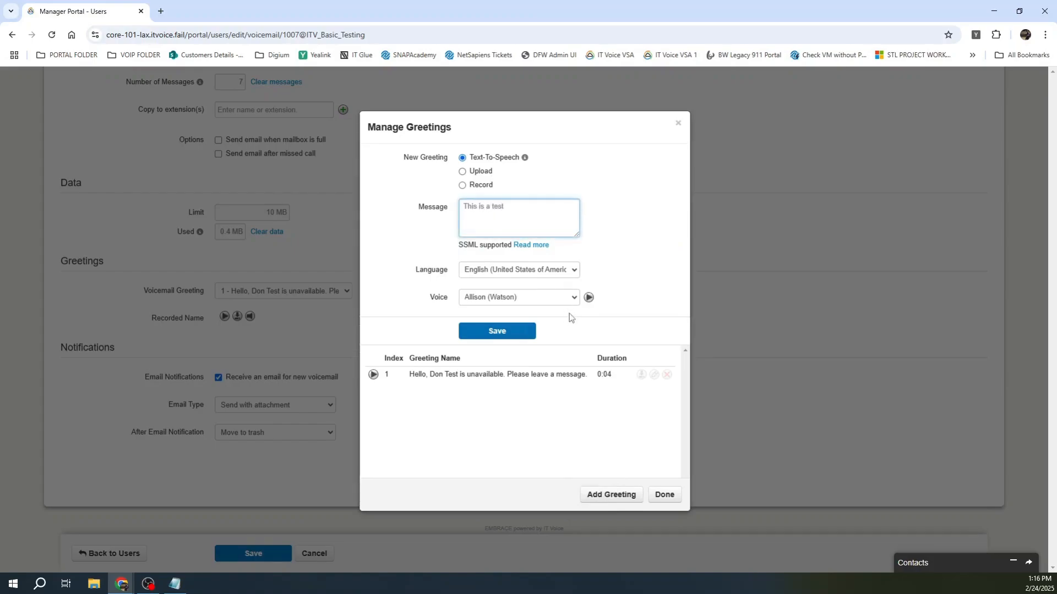
{"action": "left_click", "coordinate": [572, 298]}
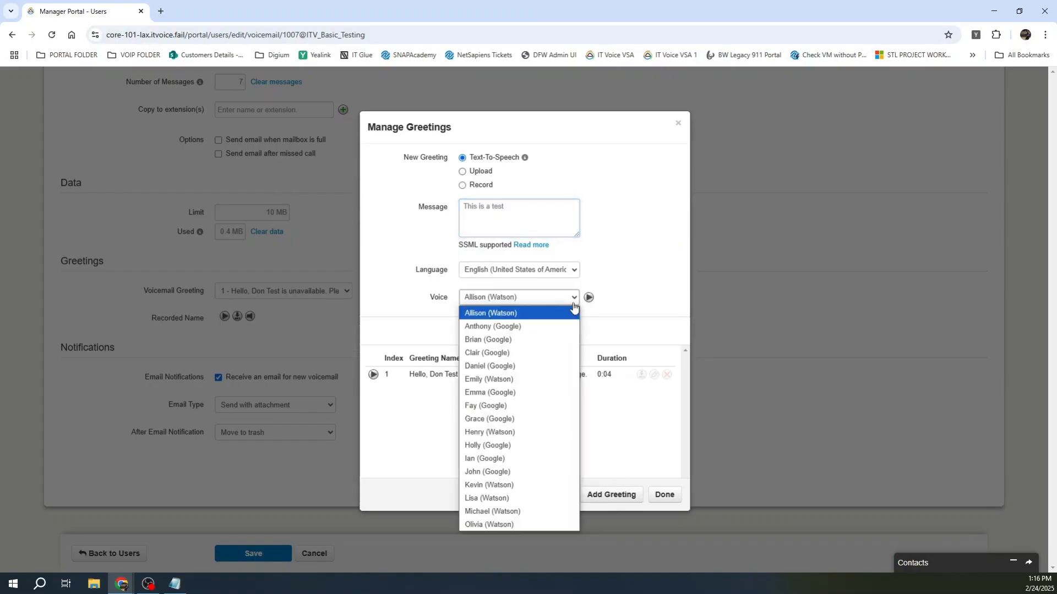
{"action": "left_click", "coordinate": [517, 353]}
{"action": "left_click", "coordinate": [492, 333]}
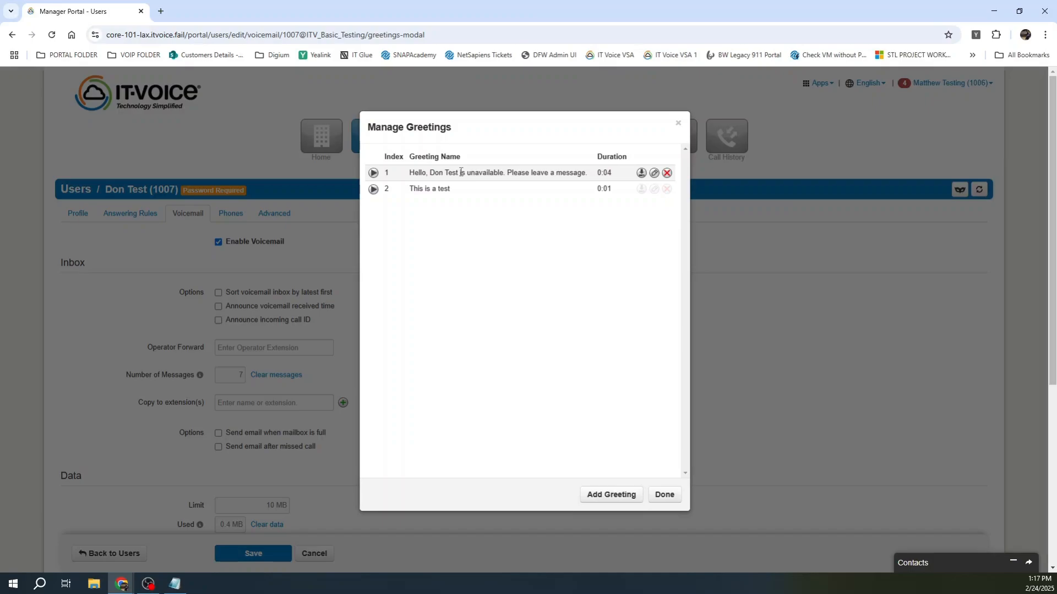
{"action": "left_click", "coordinate": [662, 504]}
{"action": "scroll", "coordinate": [391, 349], "scroll_direction": "down", "scroll_amount": 5}
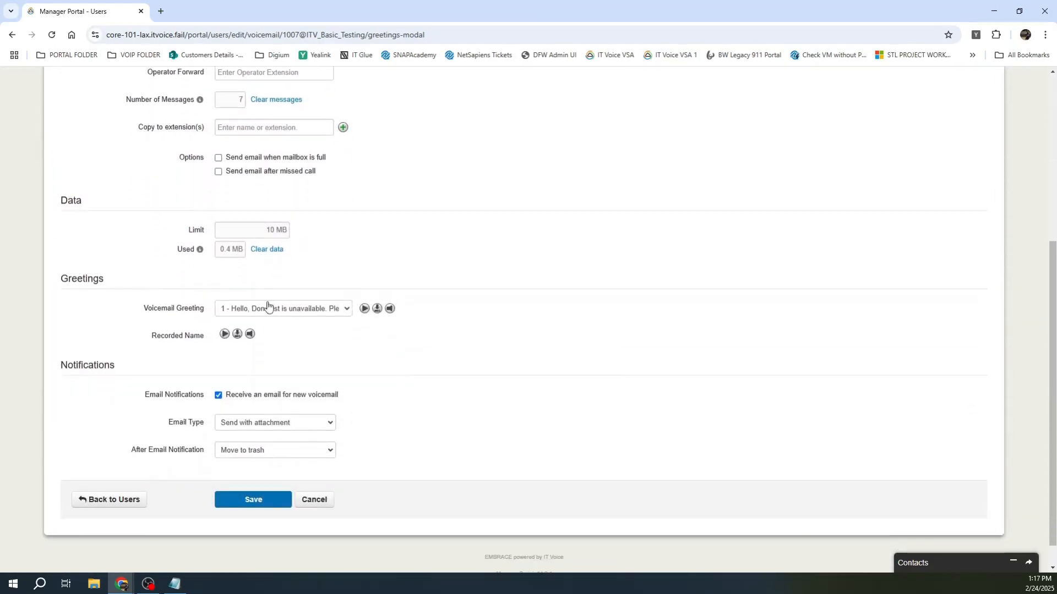
{"action": "left_click", "coordinate": [347, 310]}
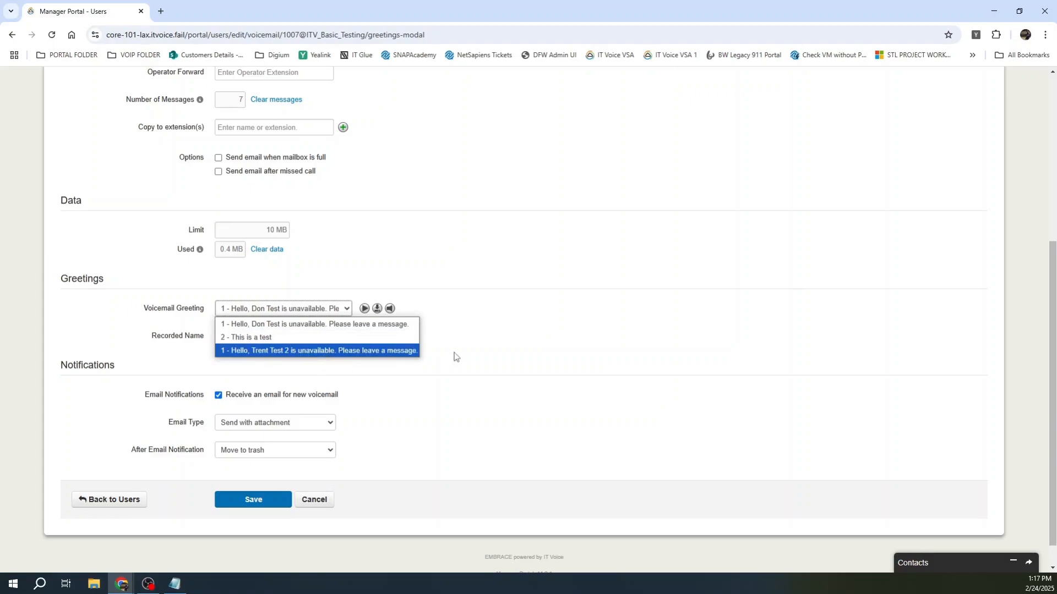
{"action": "left_click", "coordinate": [531, 313]}
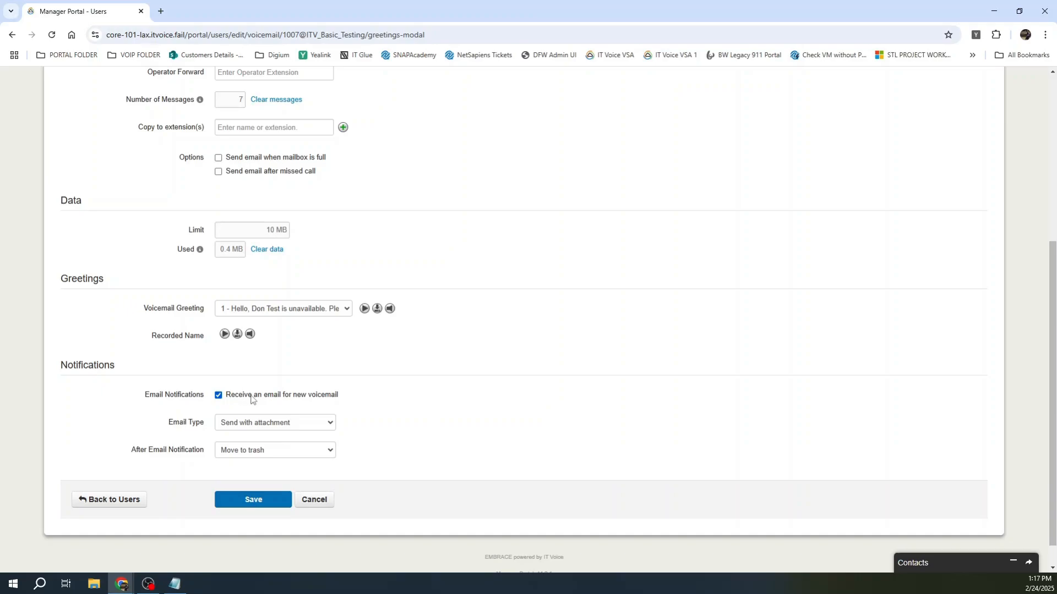
{"action": "left_click", "coordinate": [315, 427]}
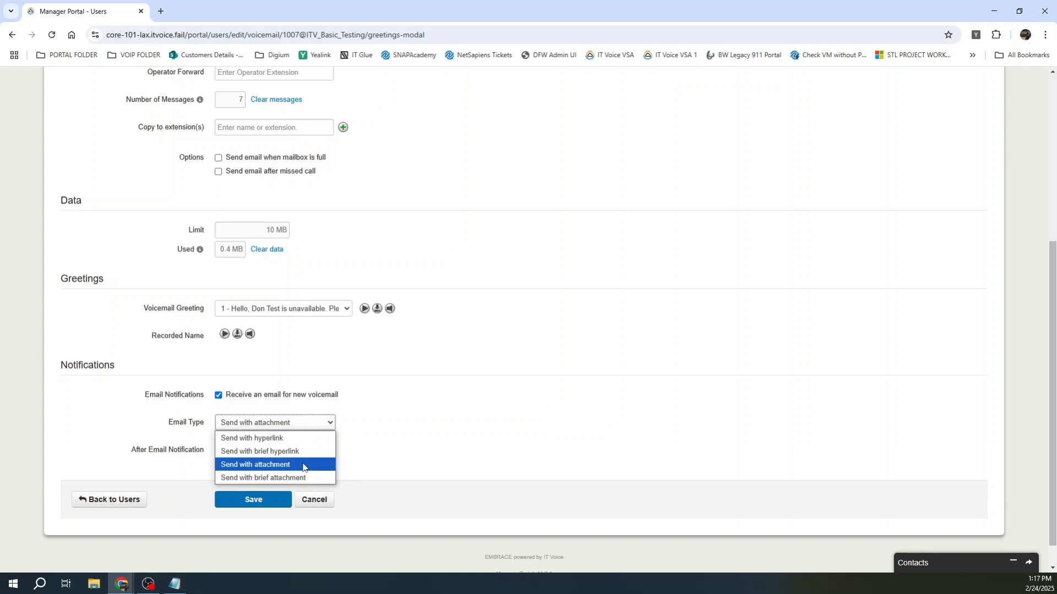
{"action": "left_click", "coordinate": [410, 399]}
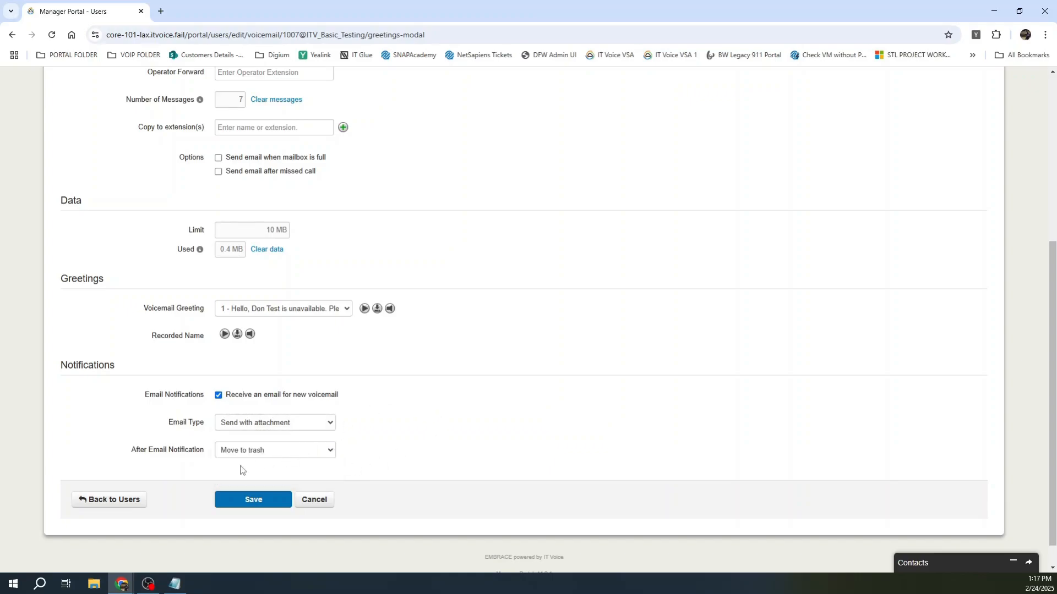
{"action": "left_click", "coordinate": [331, 452]}
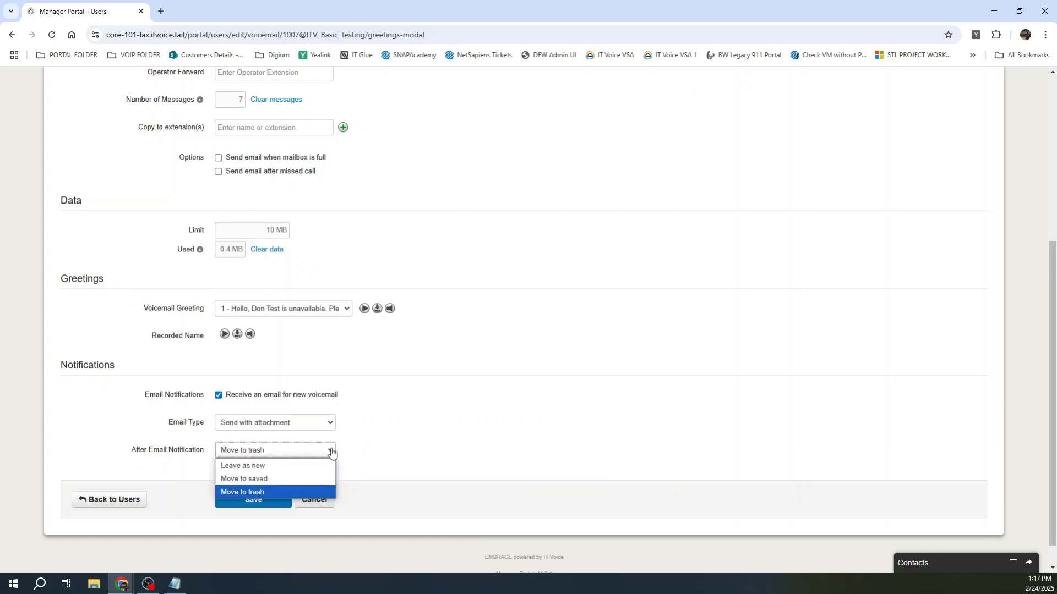
{"action": "left_click", "coordinate": [314, 492]}
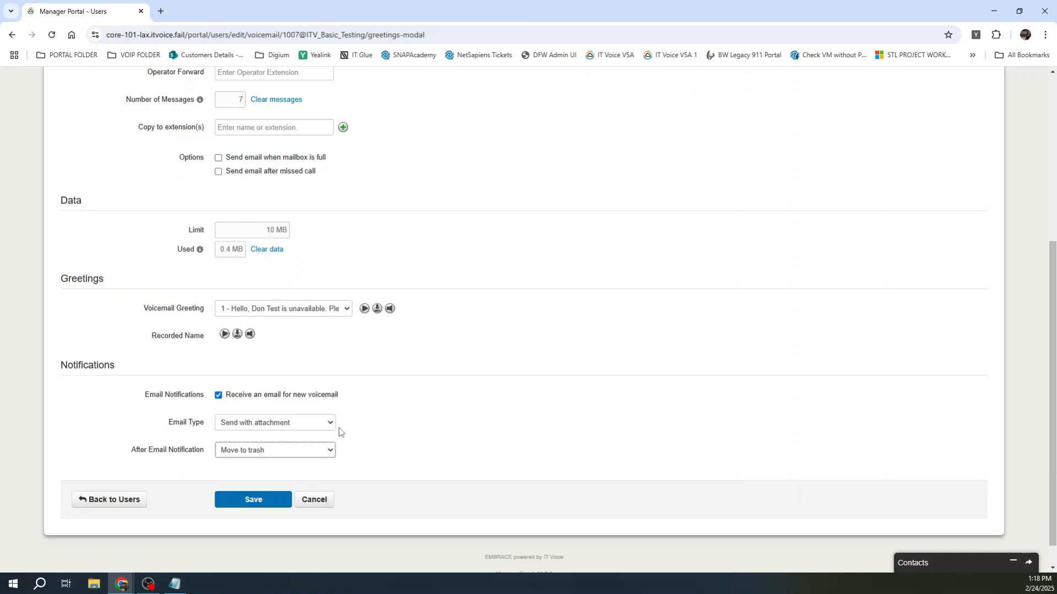
{"action": "scroll", "coordinate": [295, 335], "scroll_direction": "up", "scroll_amount": 1}
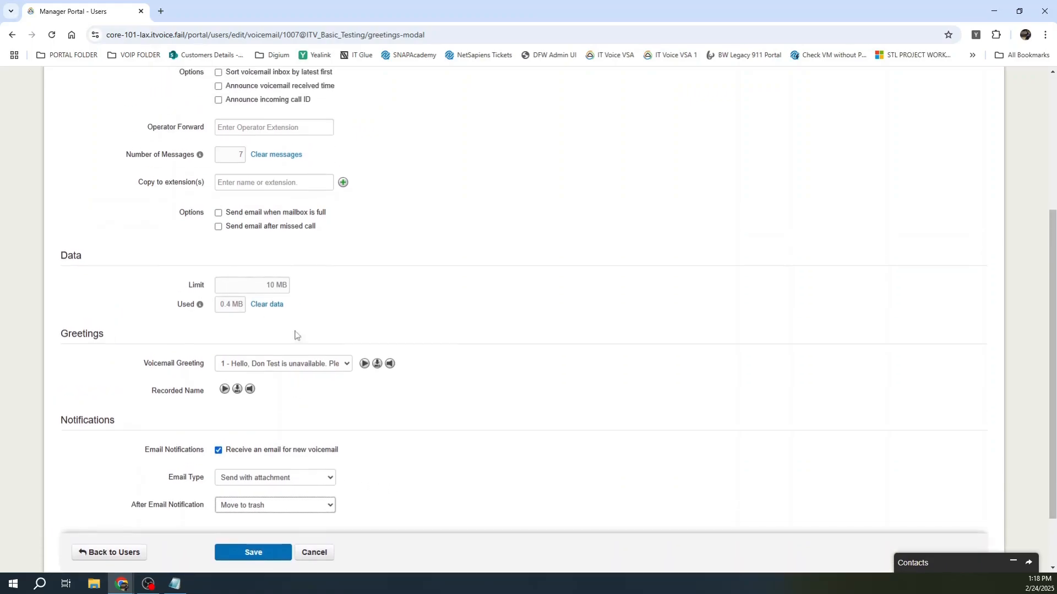
{"action": "scroll", "coordinate": [295, 335], "scroll_direction": "up", "scroll_amount": 3}
{"action": "scroll", "coordinate": [237, 220], "scroll_direction": "down", "scroll_amount": 5}
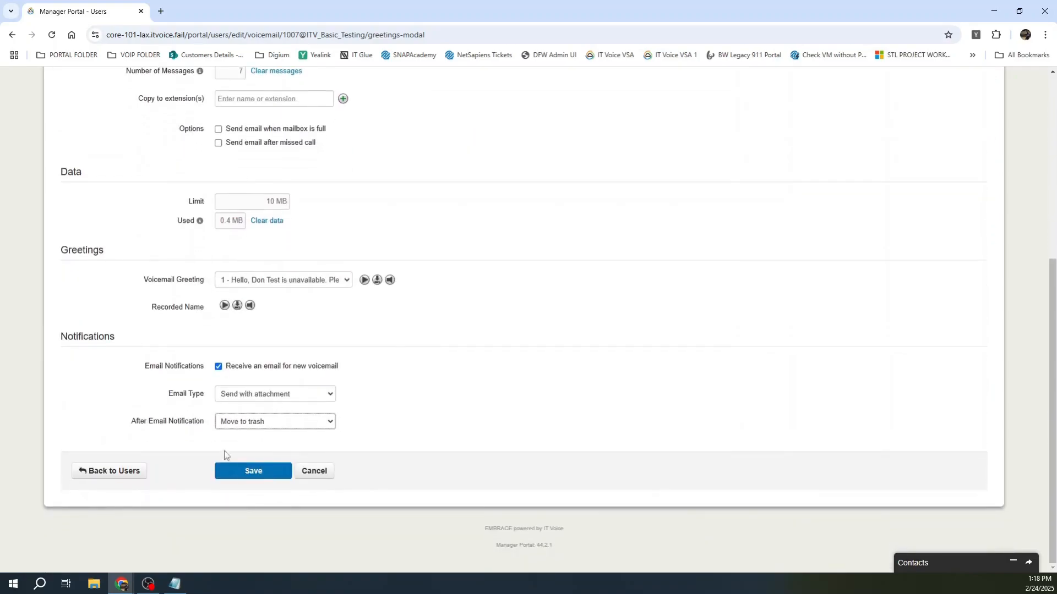
{"action": "scroll", "coordinate": [165, 417], "scroll_direction": "up", "scroll_amount": 6}
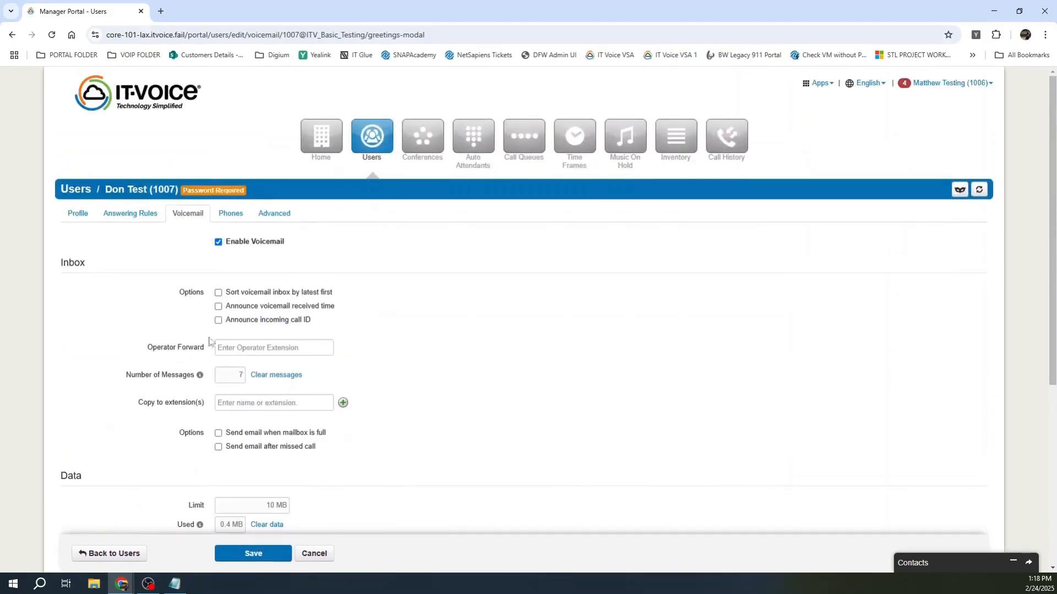
Step: View user 1007's registered phones, then their Advanced account settings
{"action": "left_click", "coordinate": [232, 217]}
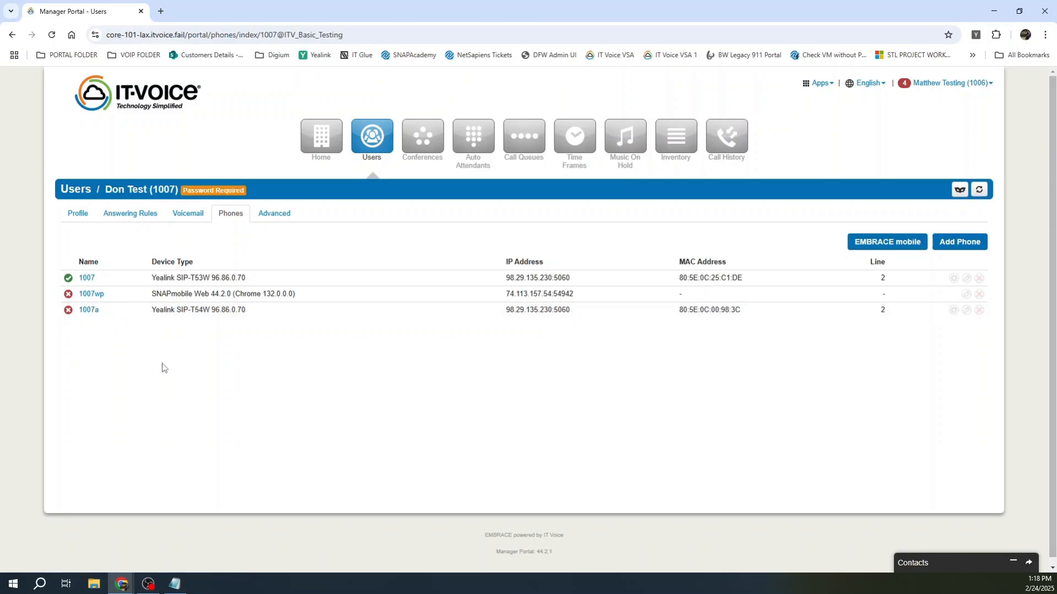
{"action": "left_click", "coordinate": [266, 213]}
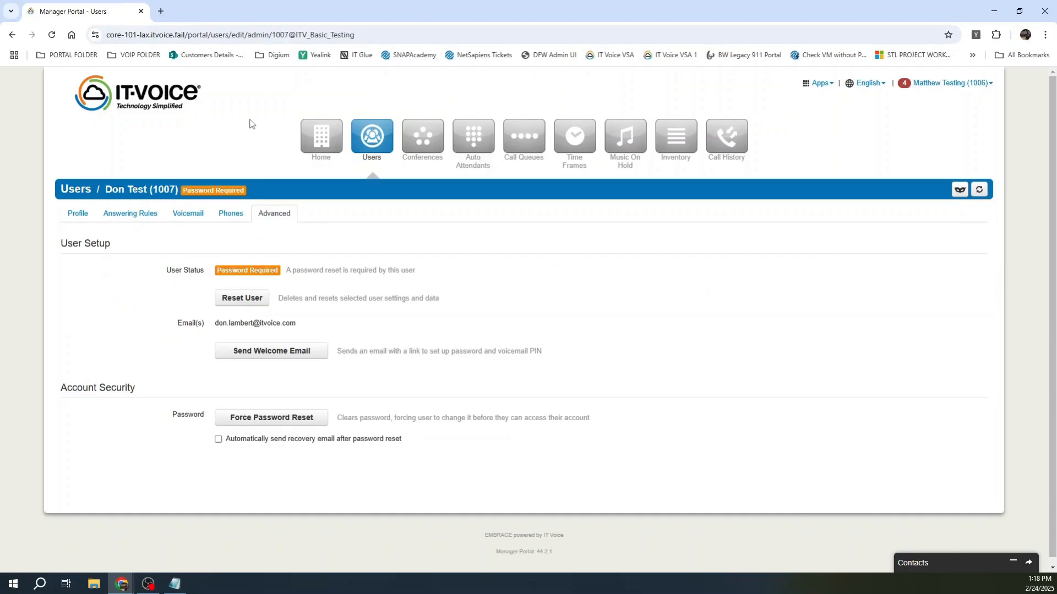
Step: Bring up the Reset User options for 1007 and tick Recycle User
{"action": "left_click", "coordinate": [234, 299]}
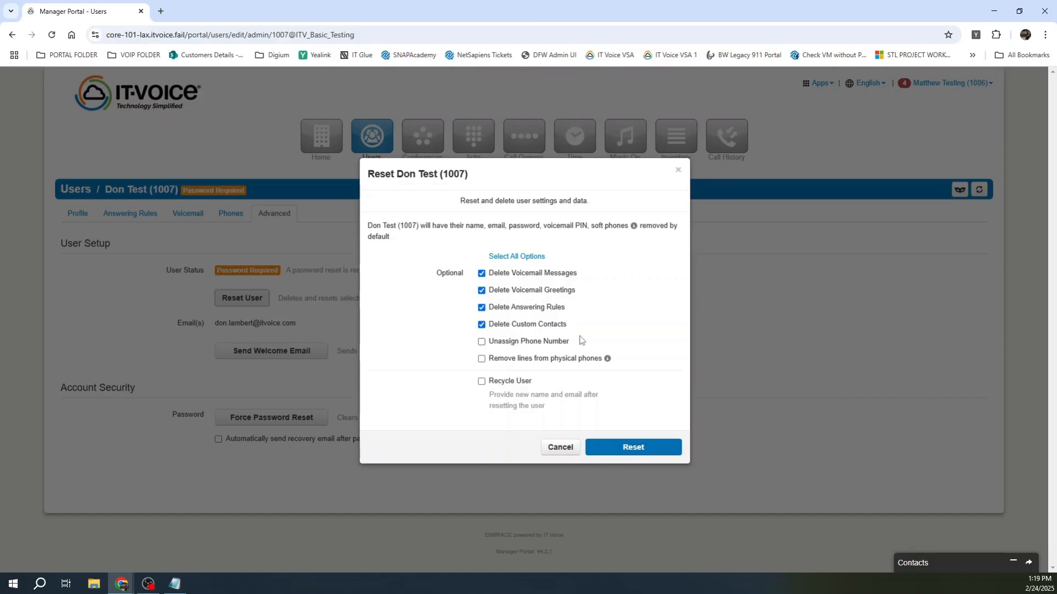
{"action": "left_click", "coordinate": [481, 383]}
Step: Close the reset dialog without applying it and tick automatic recovery email after password reset
{"action": "left_click", "coordinate": [679, 173]}
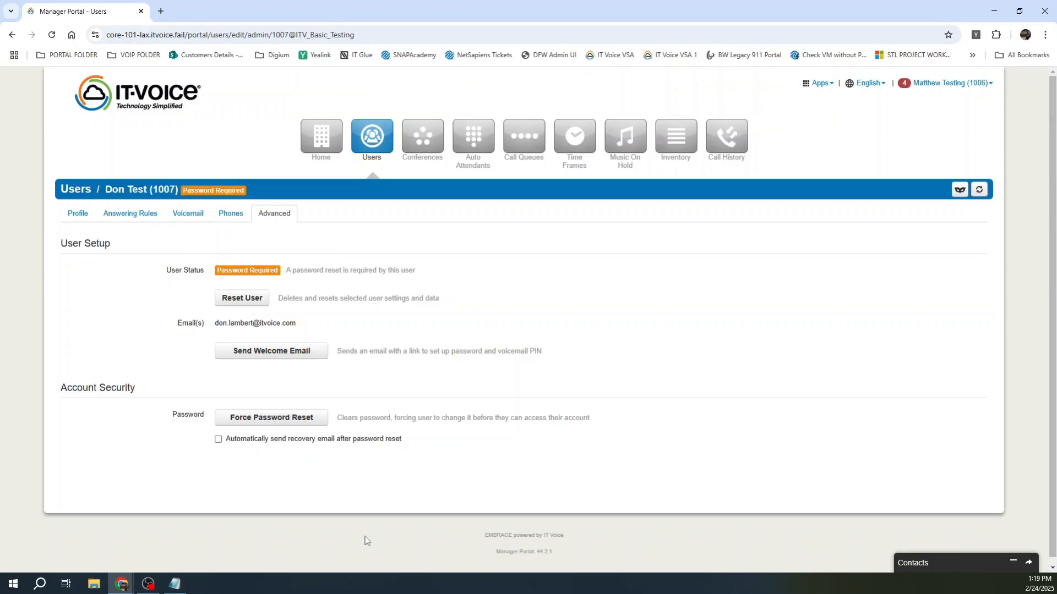
{"action": "left_click", "coordinate": [219, 440]}
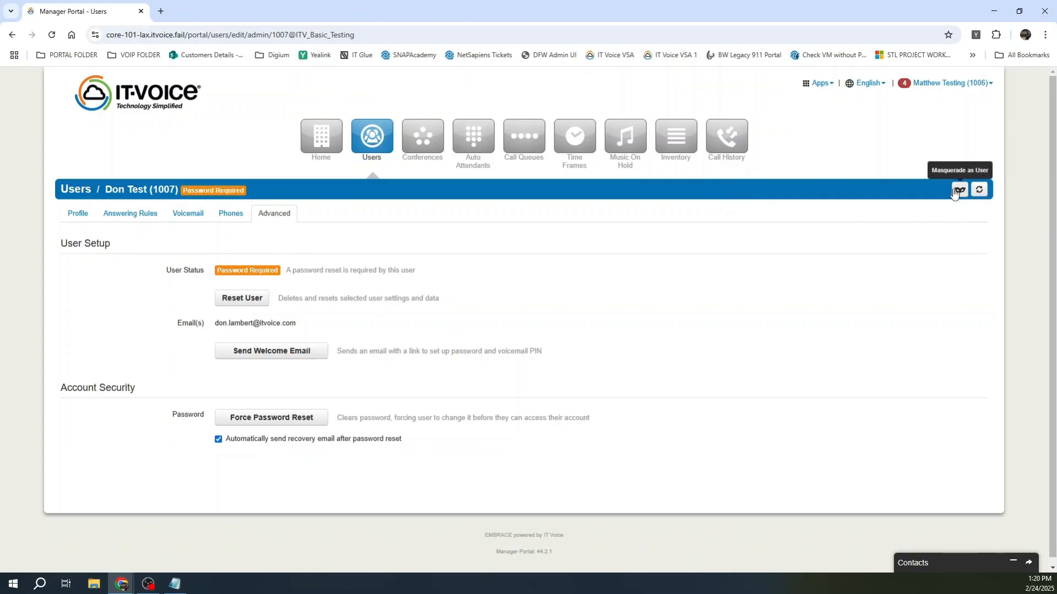
Step: Masquerade as user 1007 from their profile, view their home page, then end the masquerade
{"action": "left_click", "coordinate": [77, 212]}
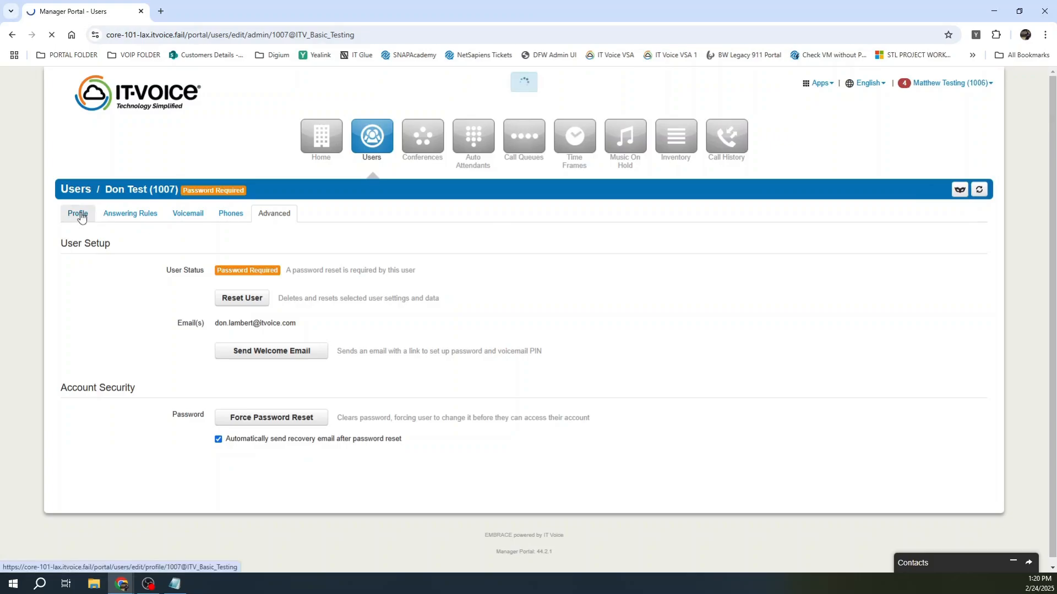
{"action": "left_click", "coordinate": [960, 191]}
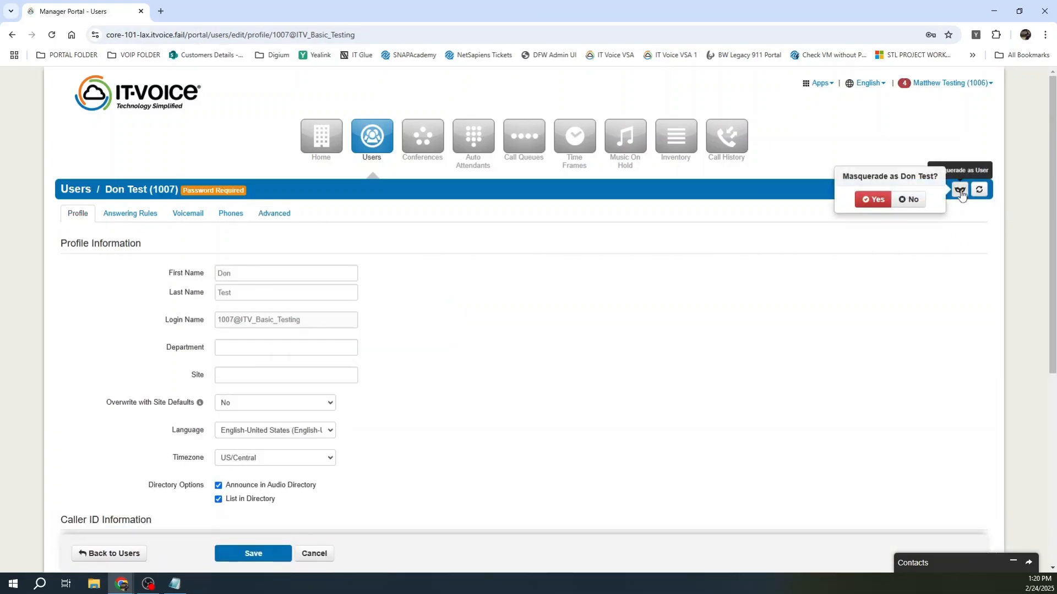
{"action": "left_click", "coordinate": [875, 200]}
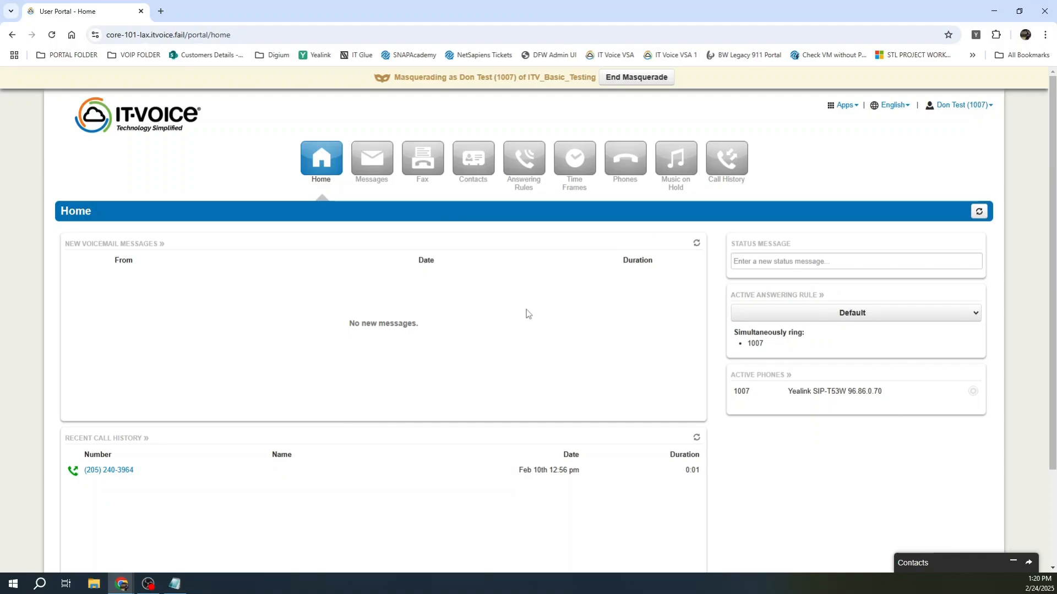
{"action": "left_click", "coordinate": [633, 83]}
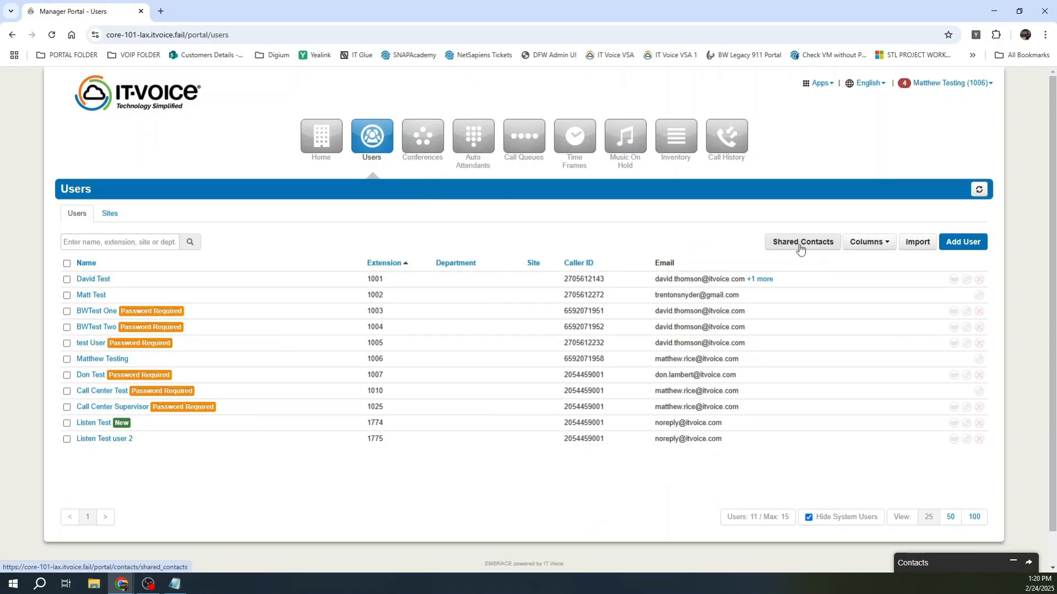
Step: Open Shared Contacts and cancel a new shared contact, then go to the Conferences page
{"action": "left_click", "coordinate": [800, 246]}
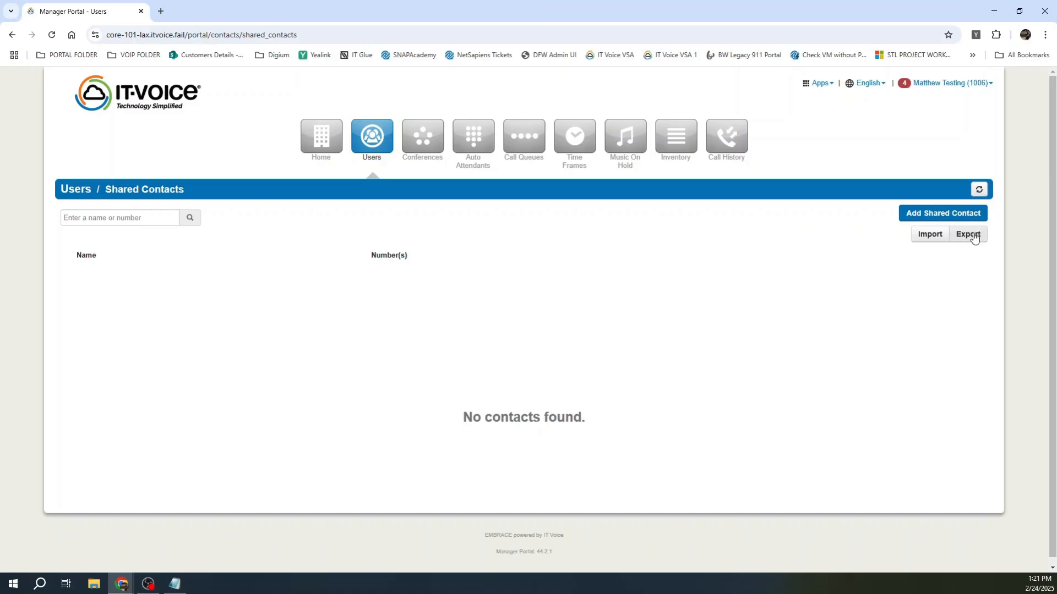
{"action": "left_click", "coordinate": [930, 219]}
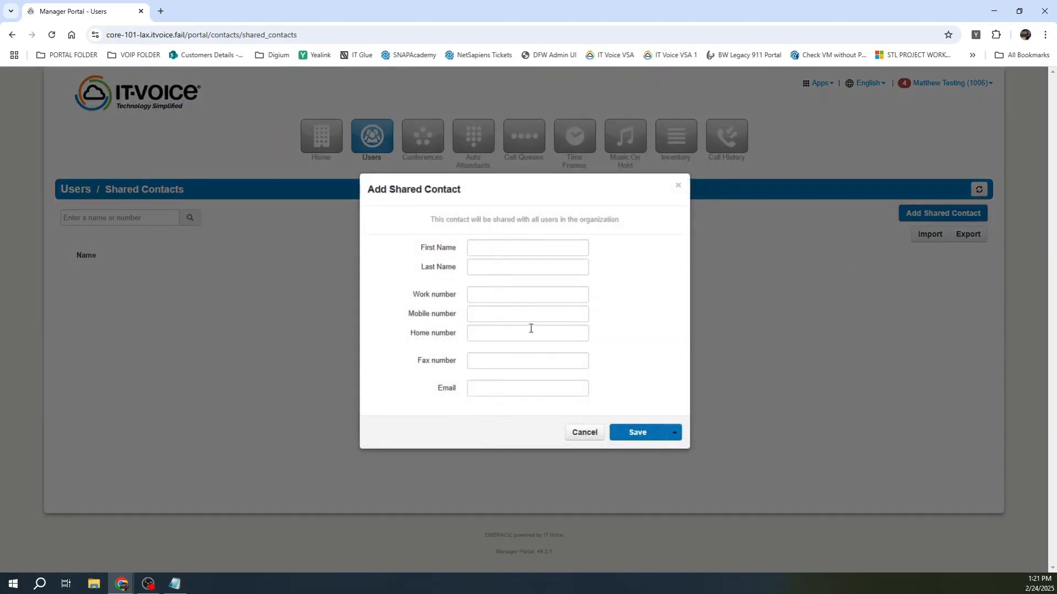
{"action": "left_click", "coordinate": [584, 433]}
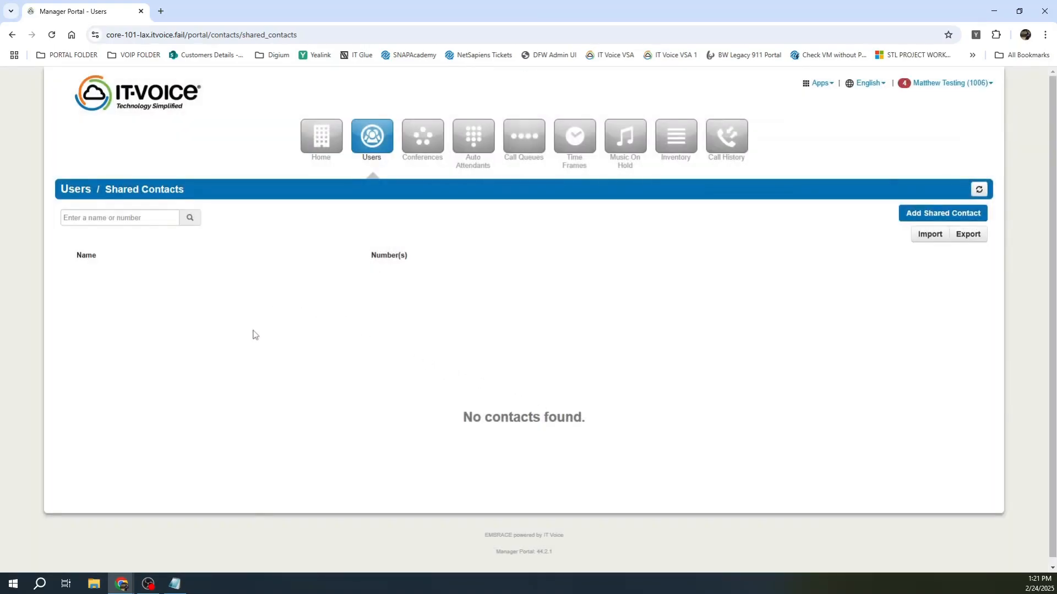
{"action": "left_click", "coordinate": [418, 138]}
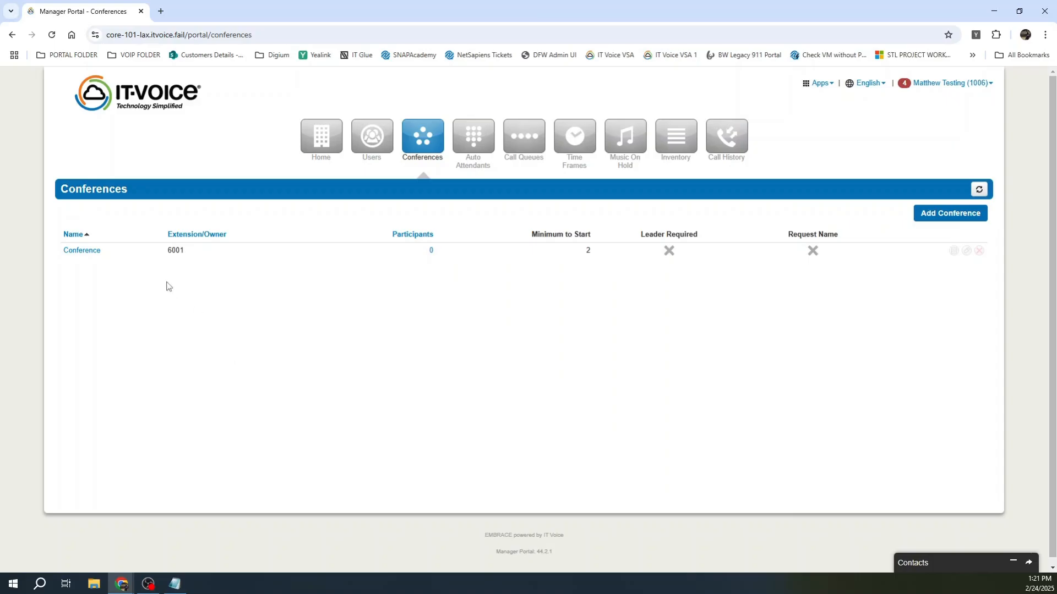
{"action": "left_click", "coordinate": [81, 251]}
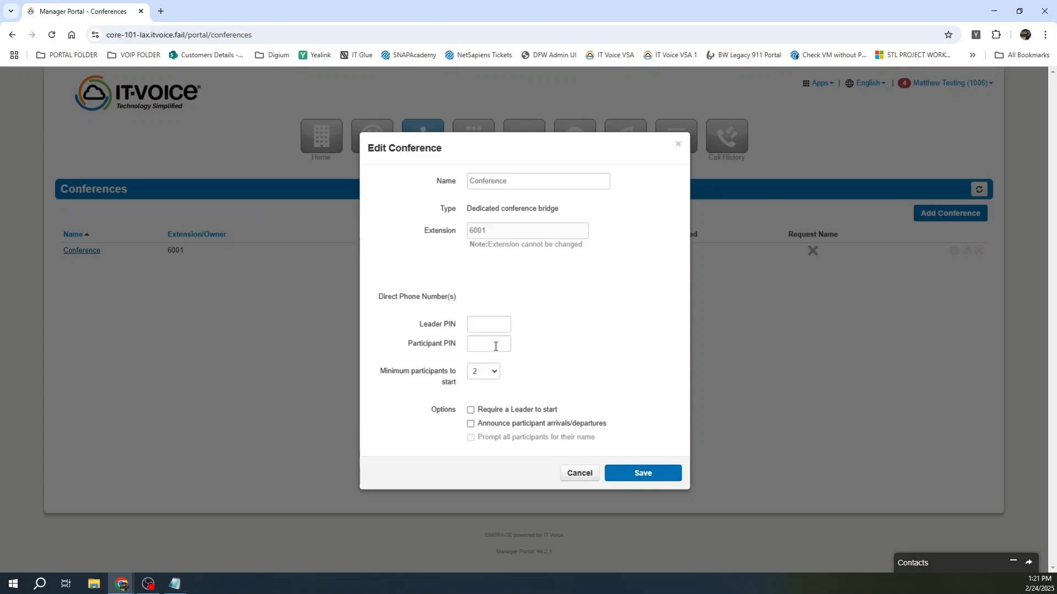
{"action": "left_click", "coordinate": [493, 371]}
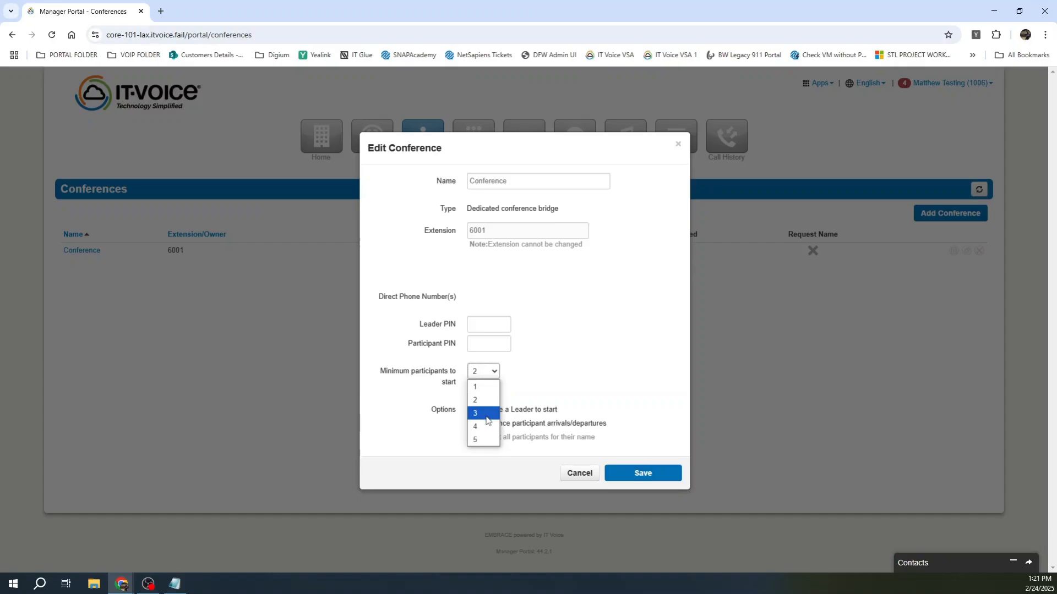
{"action": "left_click", "coordinate": [625, 329]}
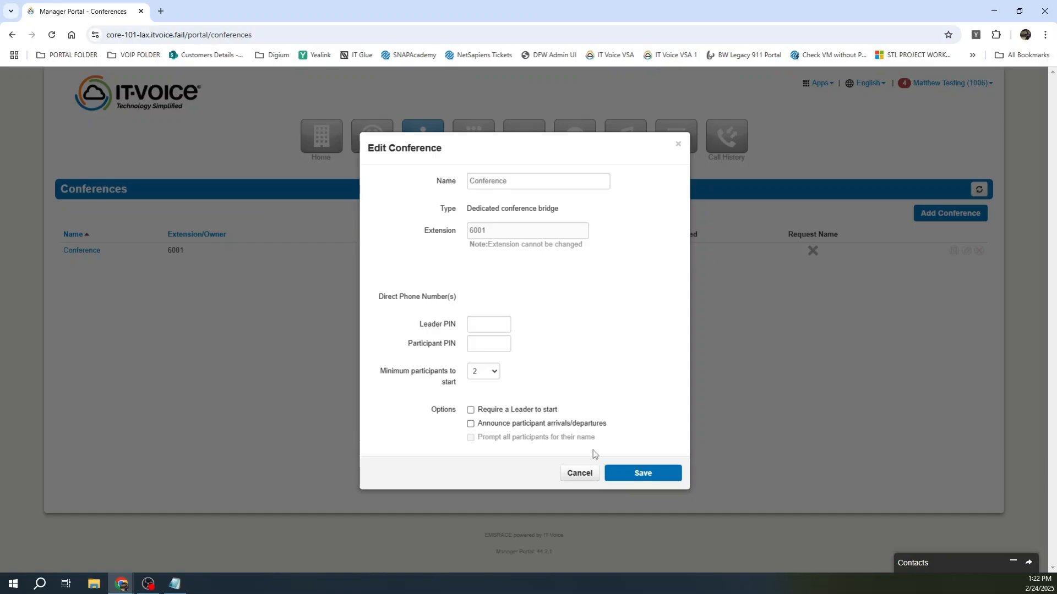
{"action": "left_click", "coordinate": [585, 476]}
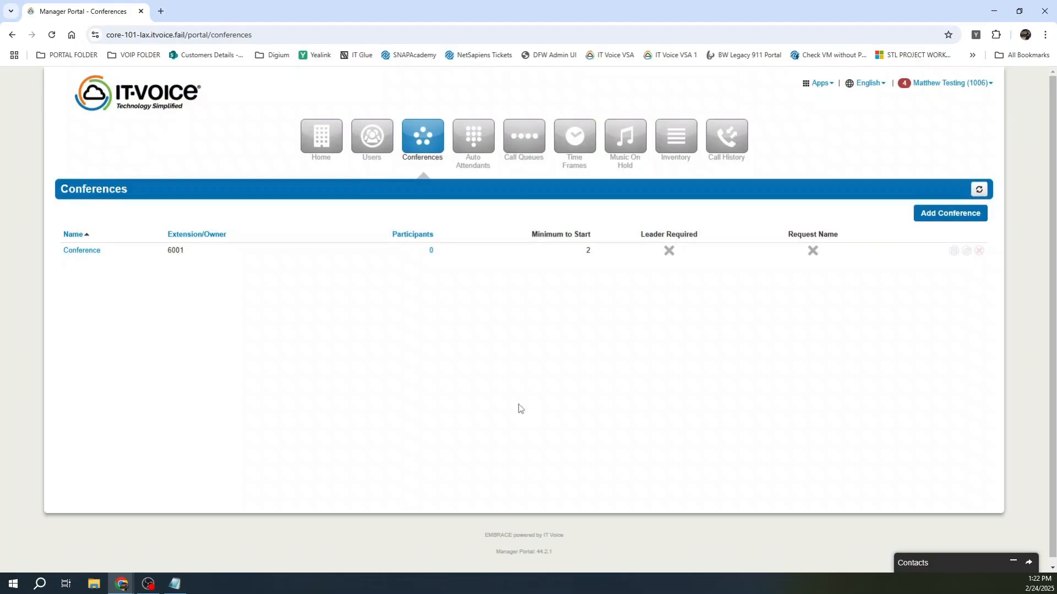
Step: In the Test Message attendant, route key 5 to user 1006 with caller ID prefix 'Sale'
{"action": "left_click", "coordinate": [468, 138]}
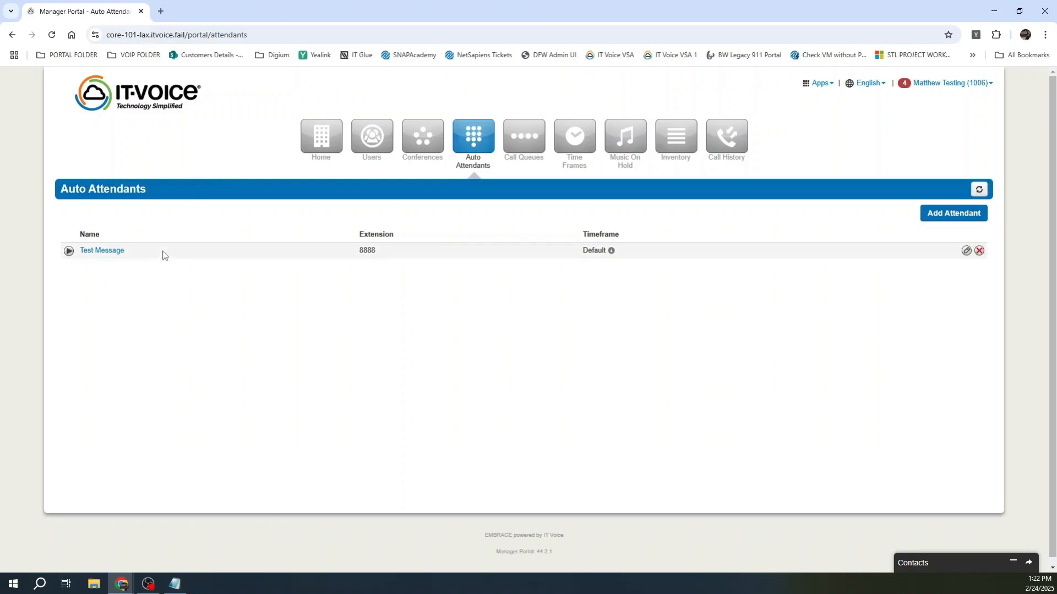
{"action": "left_click", "coordinate": [108, 252]}
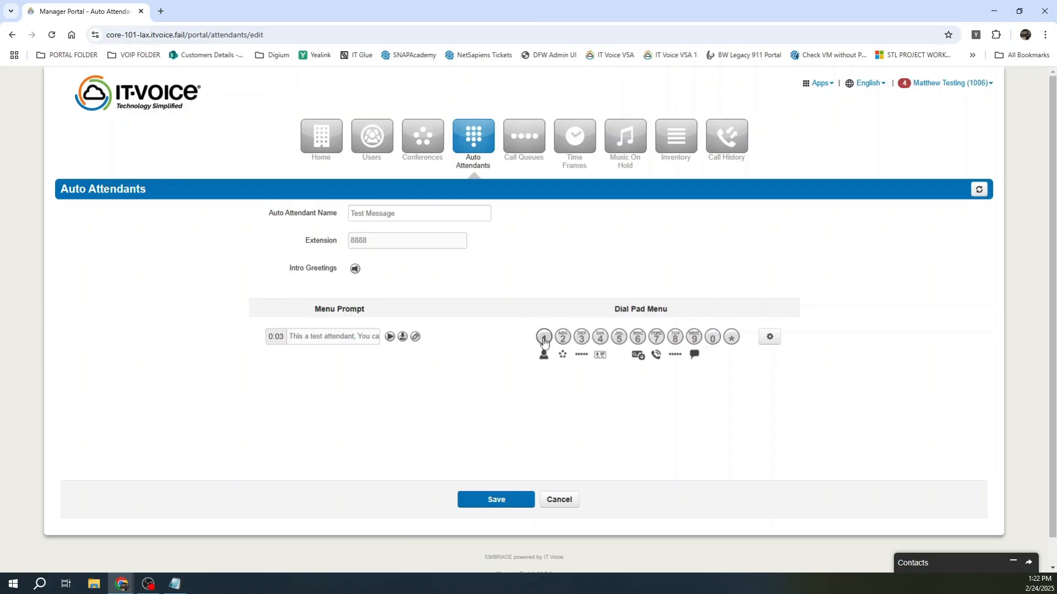
{"action": "left_click", "coordinate": [619, 338]}
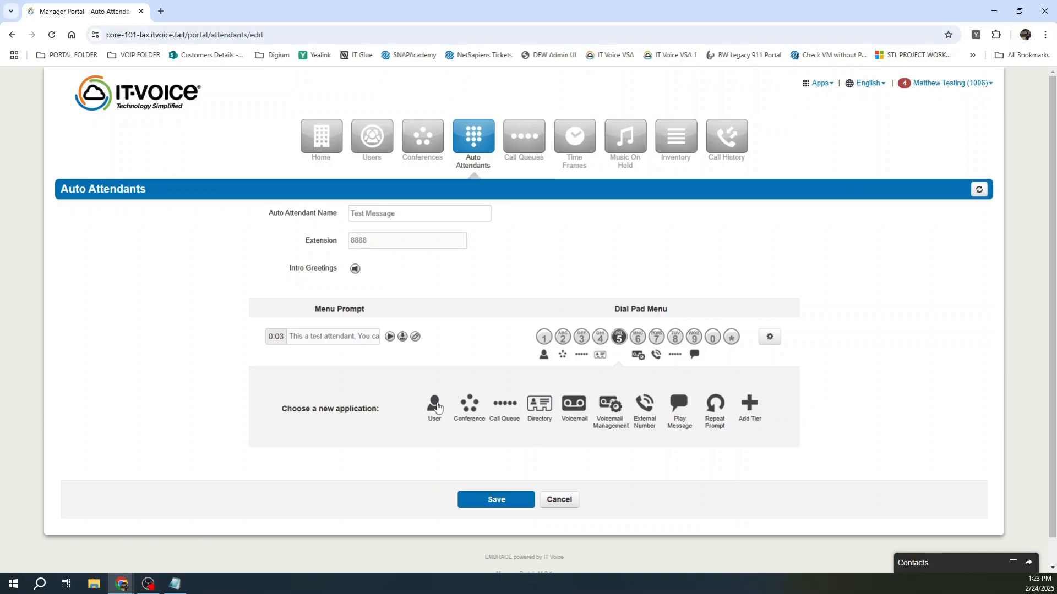
{"action": "left_click", "coordinate": [434, 404]}
{"action": "left_click", "coordinate": [679, 406]}
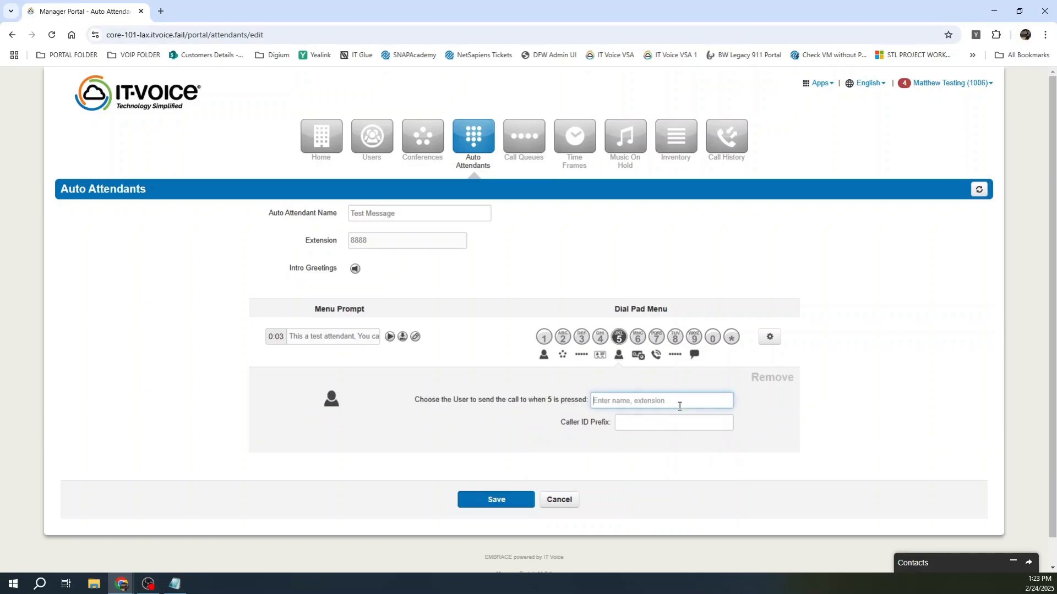
{"action": "type", "text": "matt"}
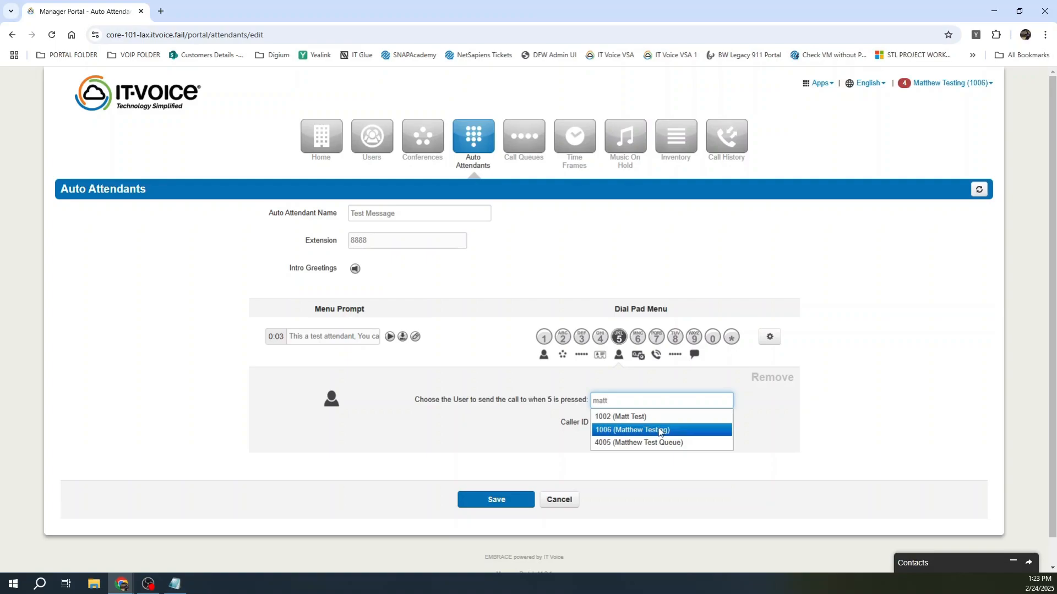
{"action": "left_click", "coordinate": [659, 432]}
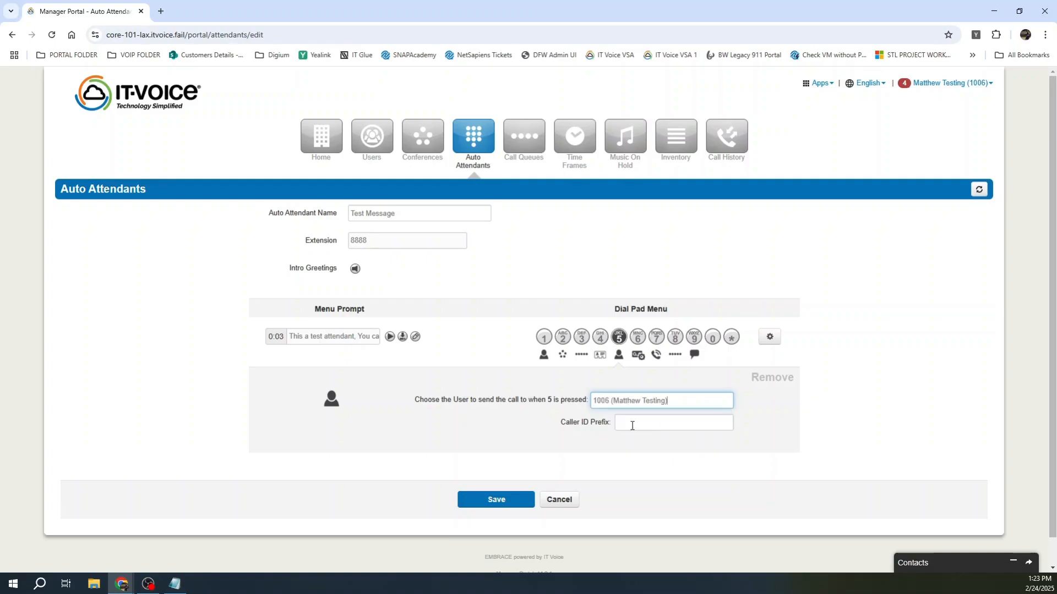
{"action": "left_click", "coordinate": [632, 426]}
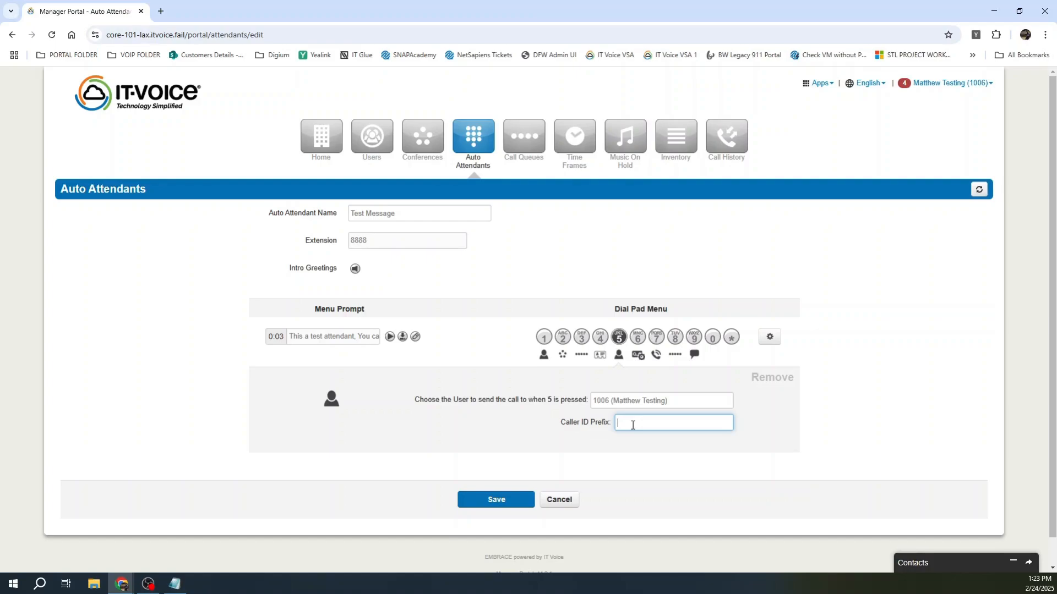
{"action": "type", "text": "Sales-"}
Step: Review dial keys 6, 2, 3, 4 and 9, keeping key 9's repeat-greeting-prompt action unchanged
{"action": "left_click", "coordinate": [638, 341]}
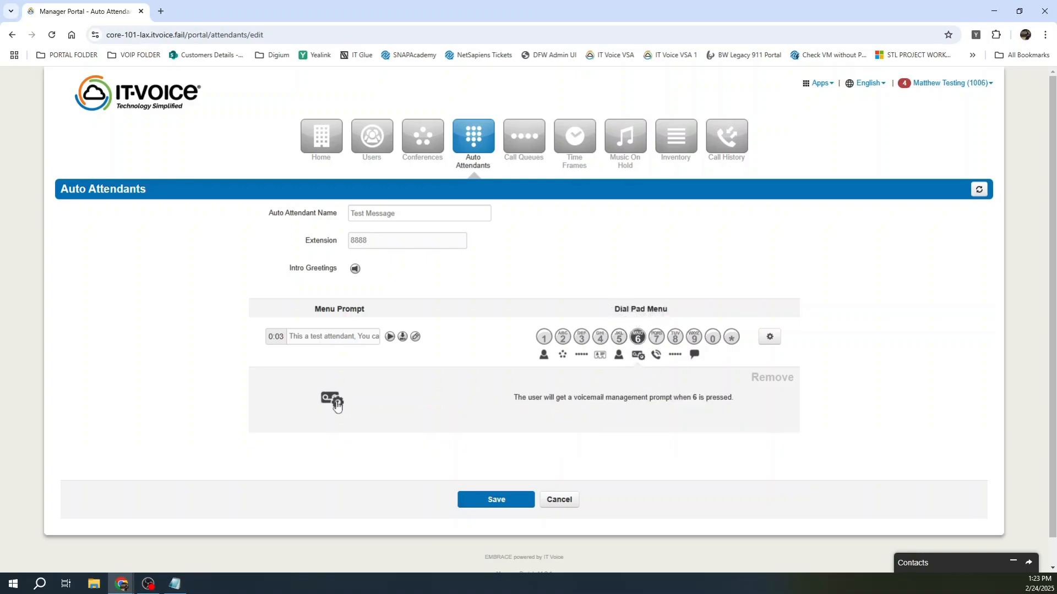
{"action": "left_click", "coordinate": [564, 338]}
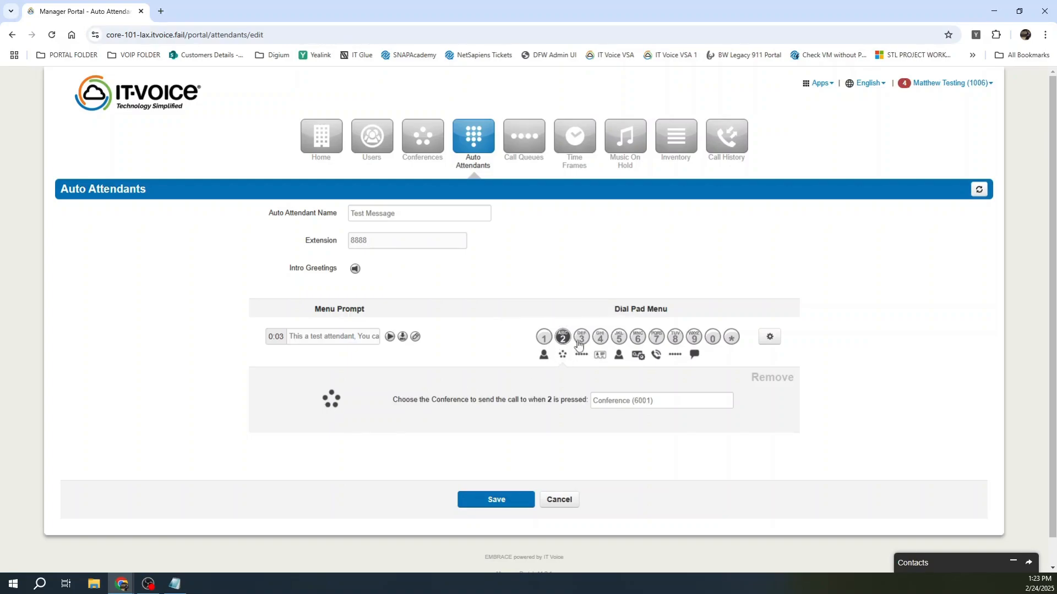
{"action": "left_click", "coordinate": [580, 340]}
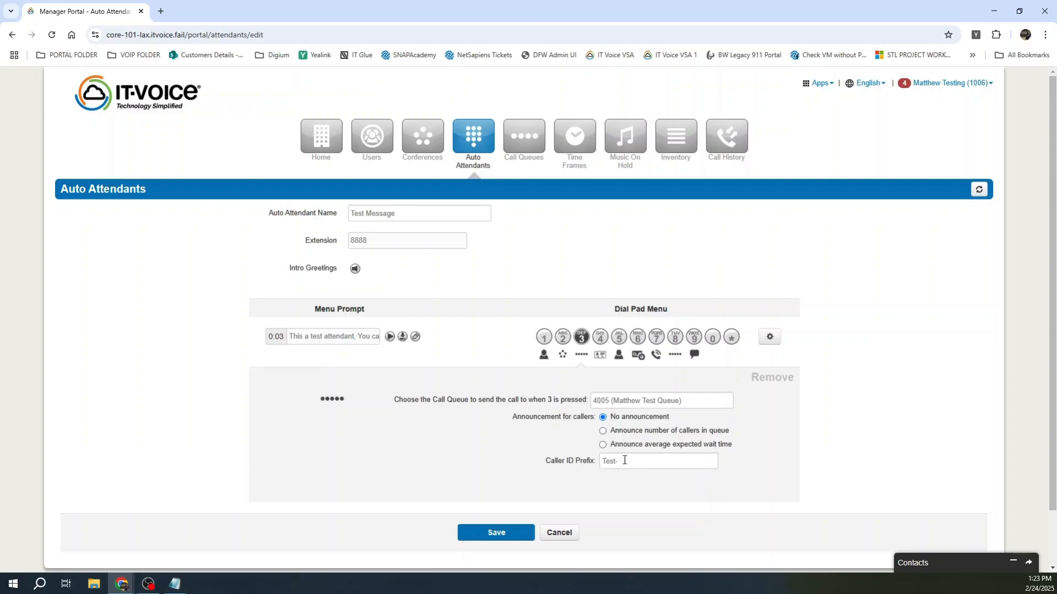
{"action": "left_click", "coordinate": [596, 338]}
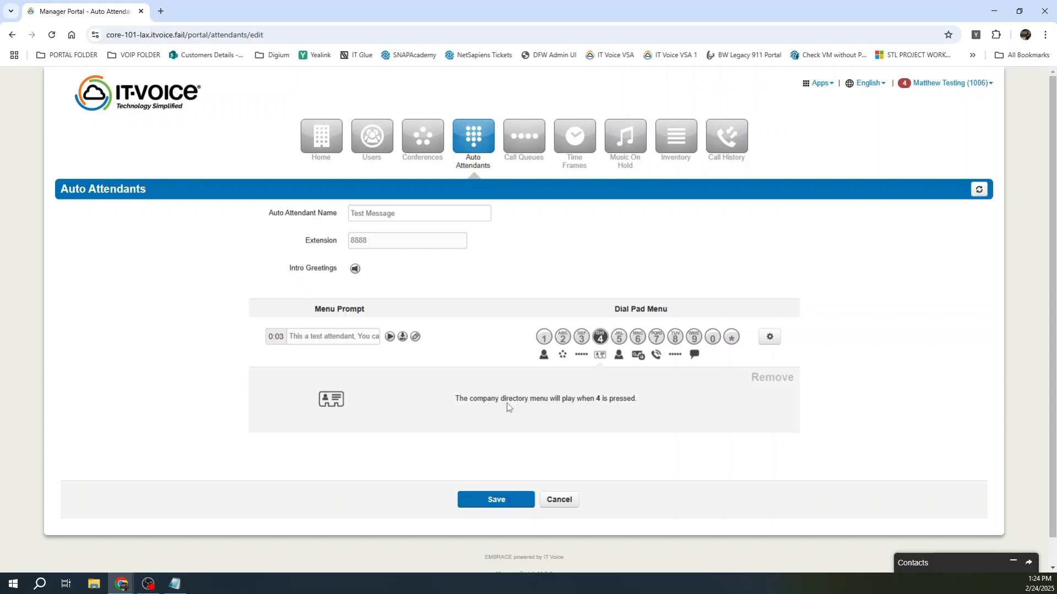
{"action": "left_click", "coordinate": [694, 338]}
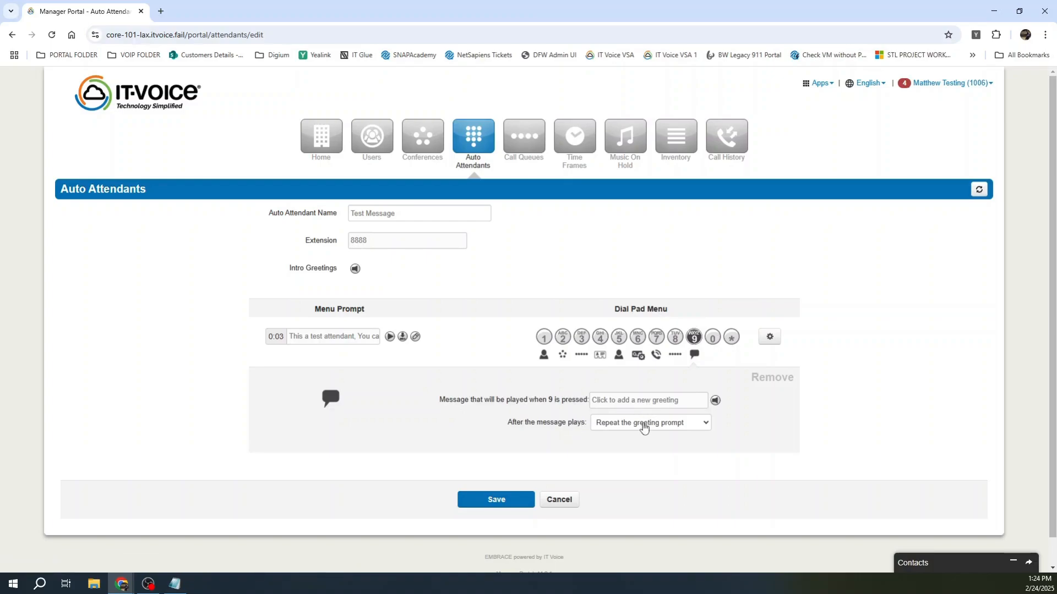
{"action": "left_click", "coordinate": [644, 426]}
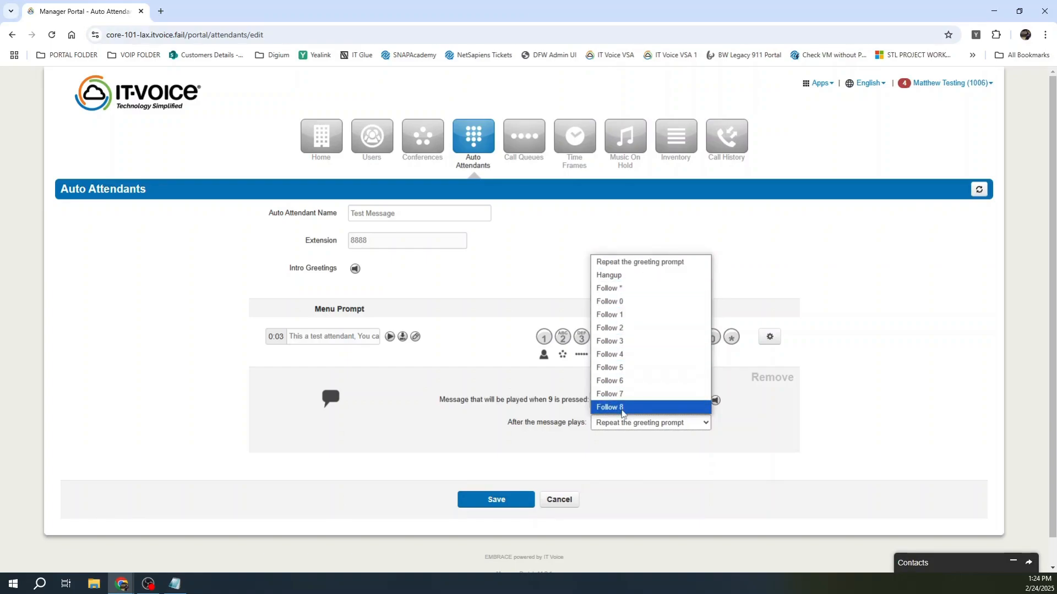
{"action": "left_click", "coordinate": [869, 423]}
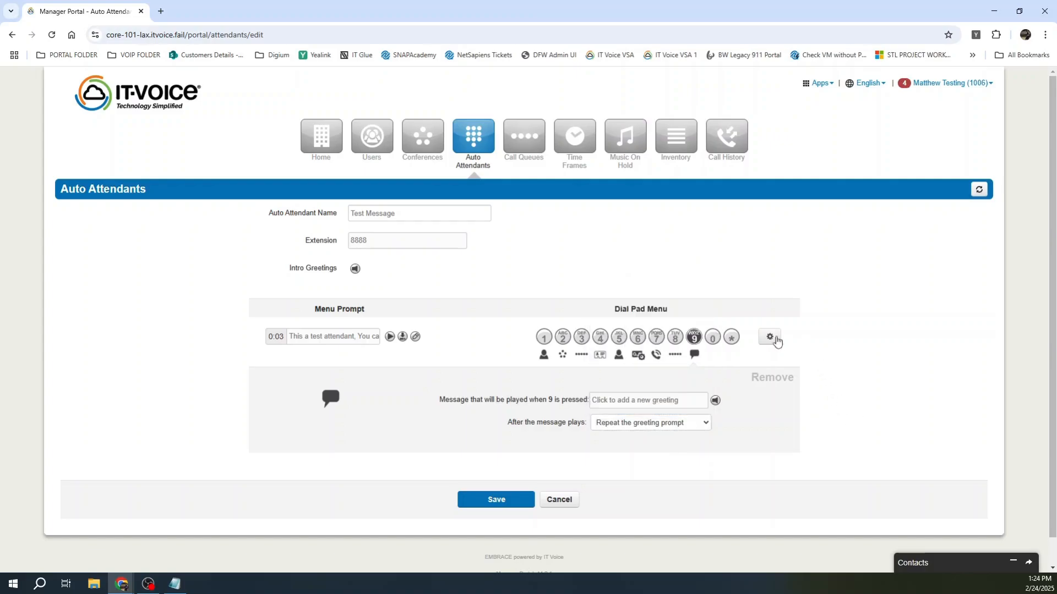
{"action": "left_click", "coordinate": [769, 337]}
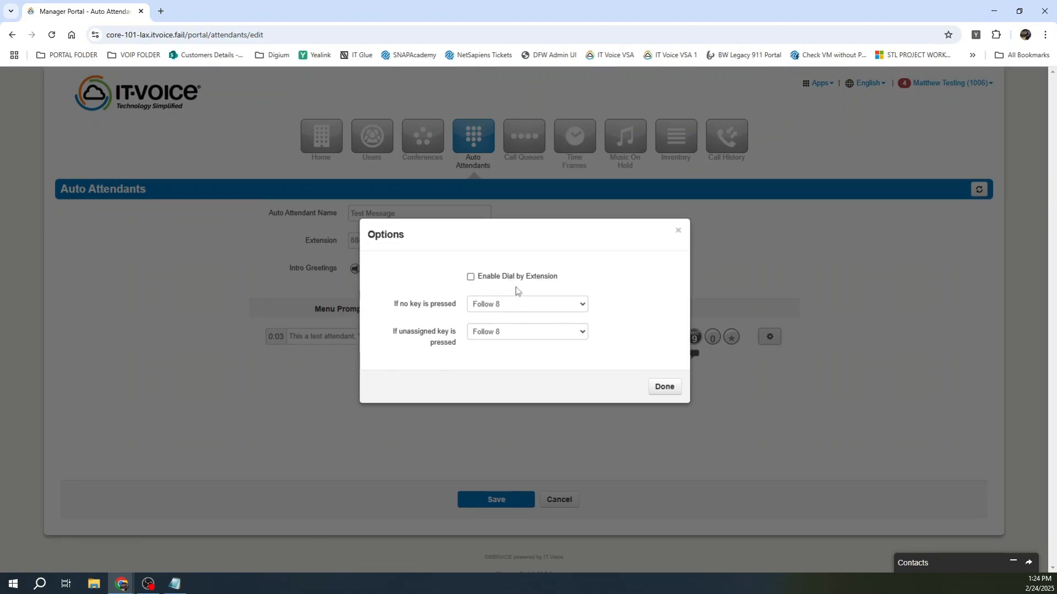
{"action": "left_click", "coordinate": [537, 332]}
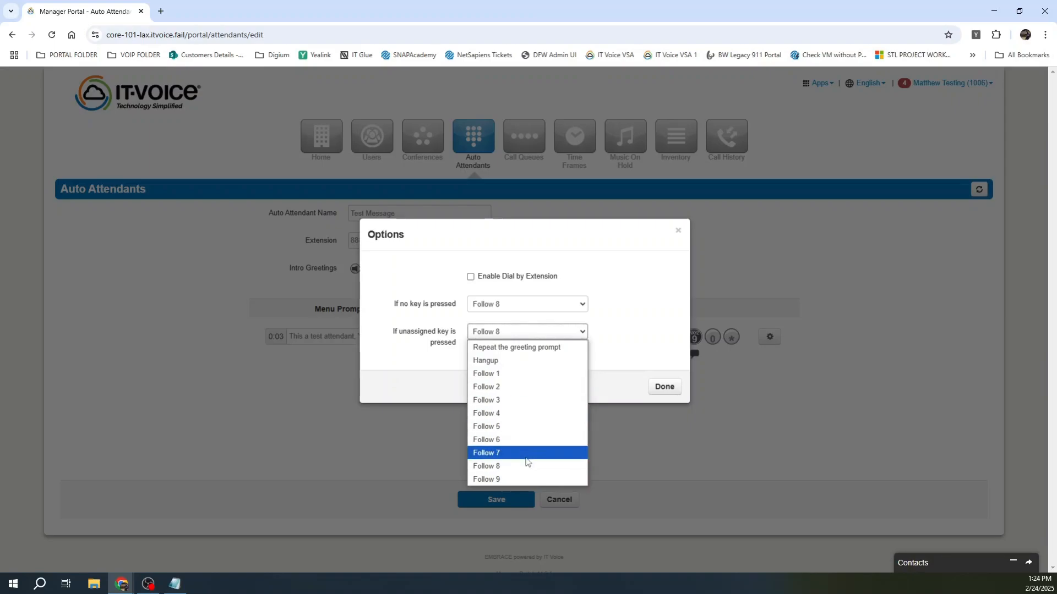
{"action": "left_click", "coordinate": [630, 328]}
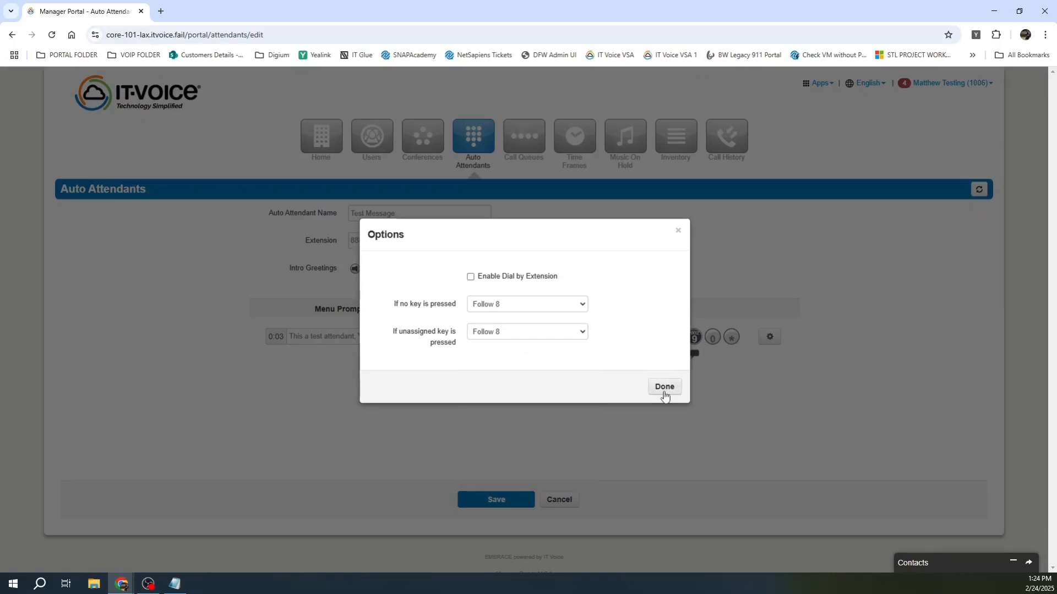
{"action": "left_click", "coordinate": [664, 388]}
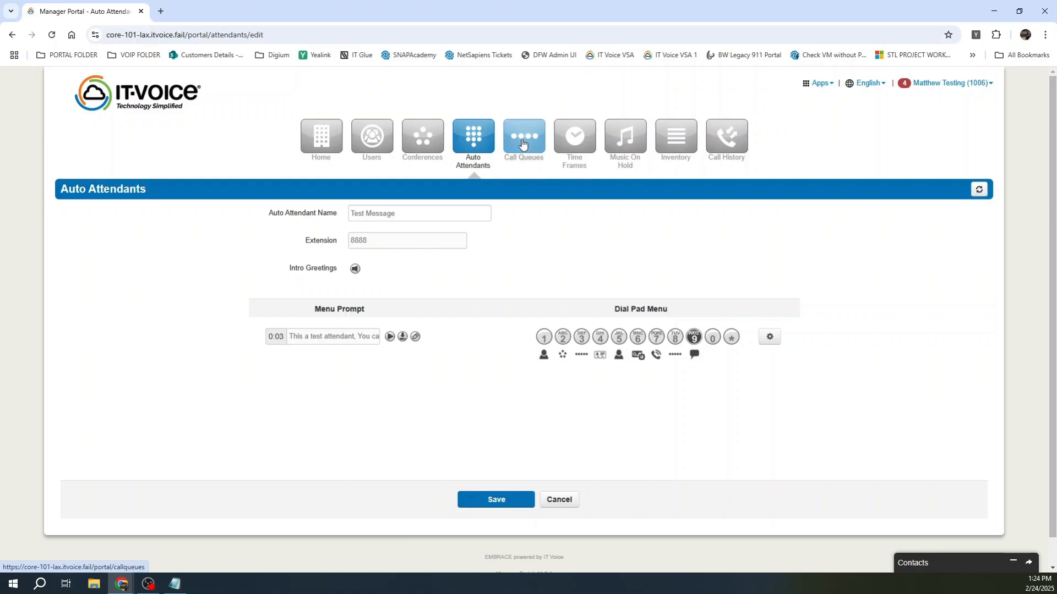
Step: Return to the Auto Attendants list and bring up a blank Add an Auto Attendant form
{"action": "left_click", "coordinate": [484, 145]}
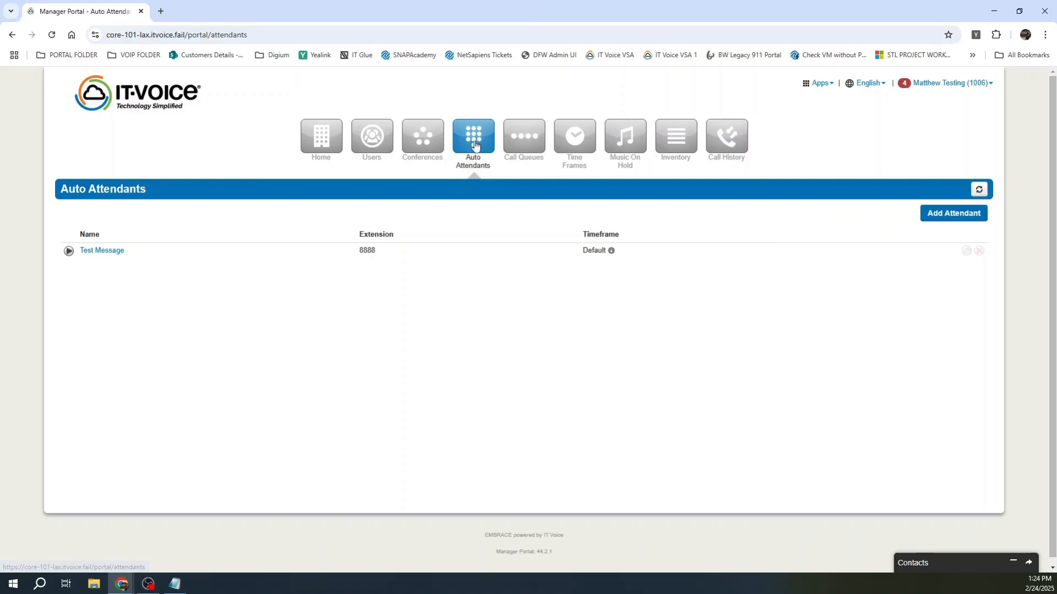
{"action": "left_click", "coordinate": [947, 216]}
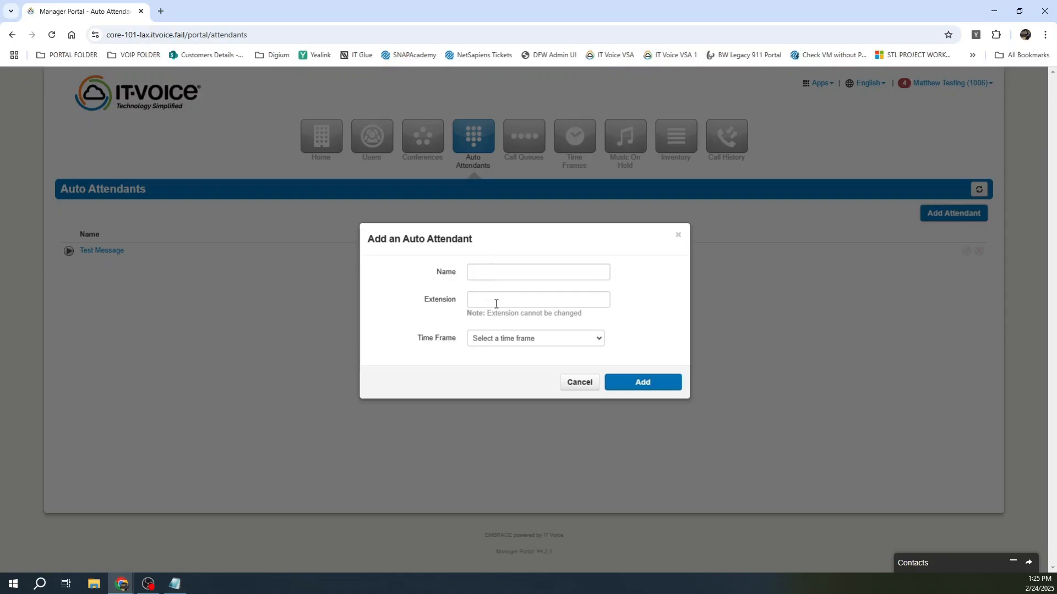
Step: Name the new attendant 'Updated Test' and settle on extension 8002 after trying other numbers
{"action": "left_click", "coordinate": [522, 269]}
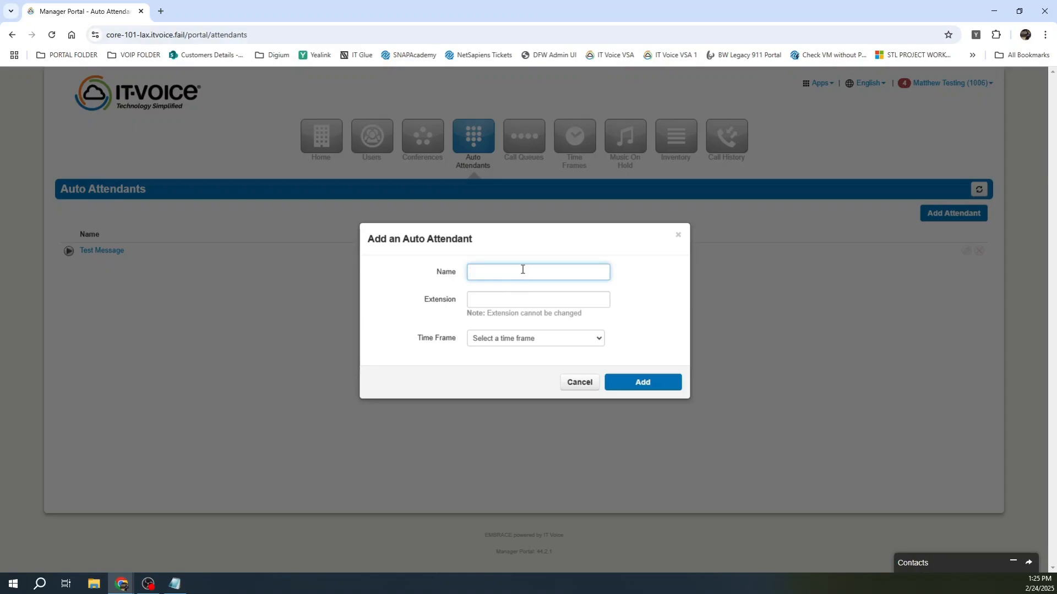
{"action": "type", "text": "Updated Test"}
{"action": "left_click", "coordinate": [527, 297]}
{"action": "type", "text": "8003"}
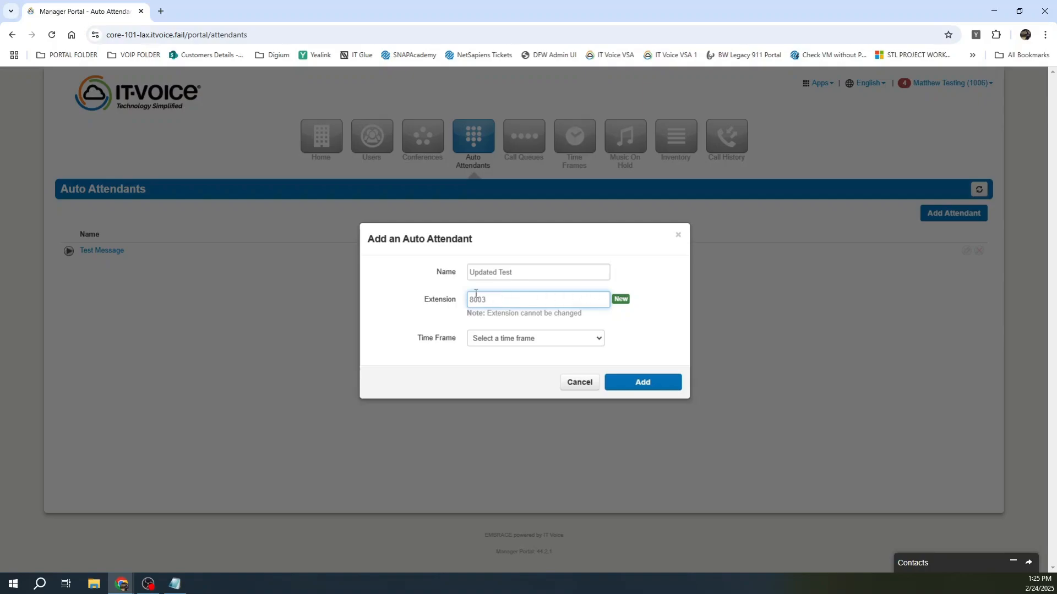
{"action": "key", "text": "BackSpace"}
{"action": "type", "text": "001"}
{"action": "key", "text": "BackSpace"}
{"action": "key", "text": "BackSpace"}
{"action": "key", "text": "BackSpace"}
{"action": "type", "text": "8888"}
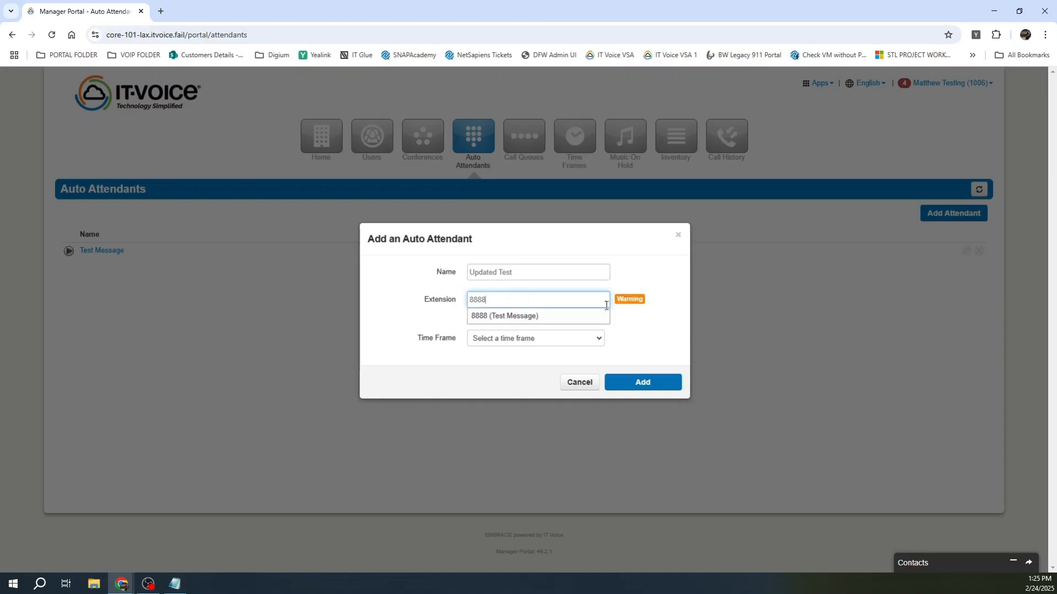
{"action": "mouse_move", "coordinate": [642, 302]}
{"action": "left_click_drag", "start_coordinate": [509, 298], "coordinate": [465, 299]}
{"action": "type", "text": "8002"}
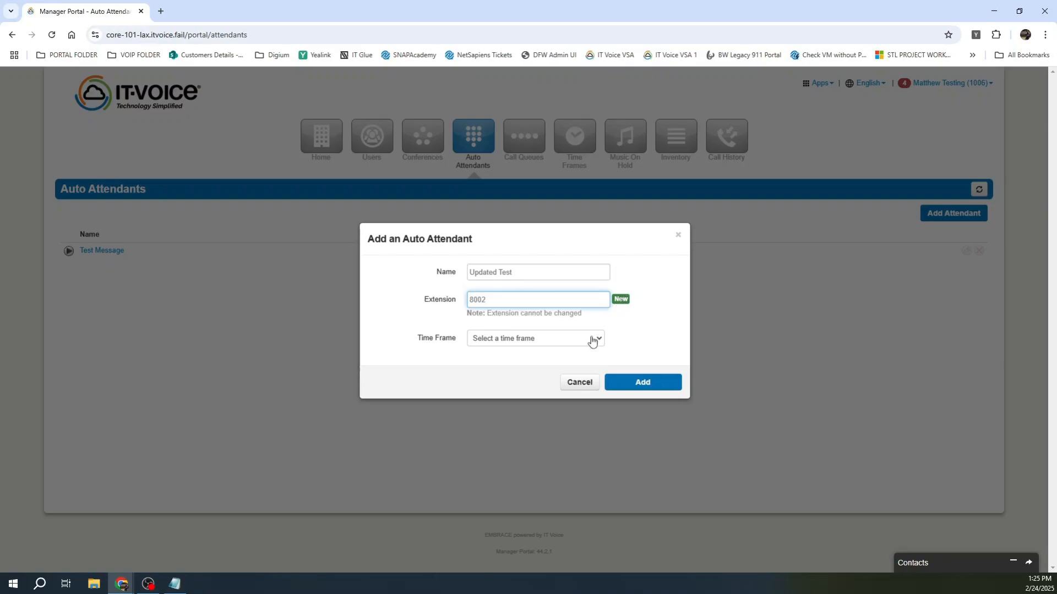
Step: Choose the default (all the time) time frame and create the attendant
{"action": "left_click", "coordinate": [591, 342]}
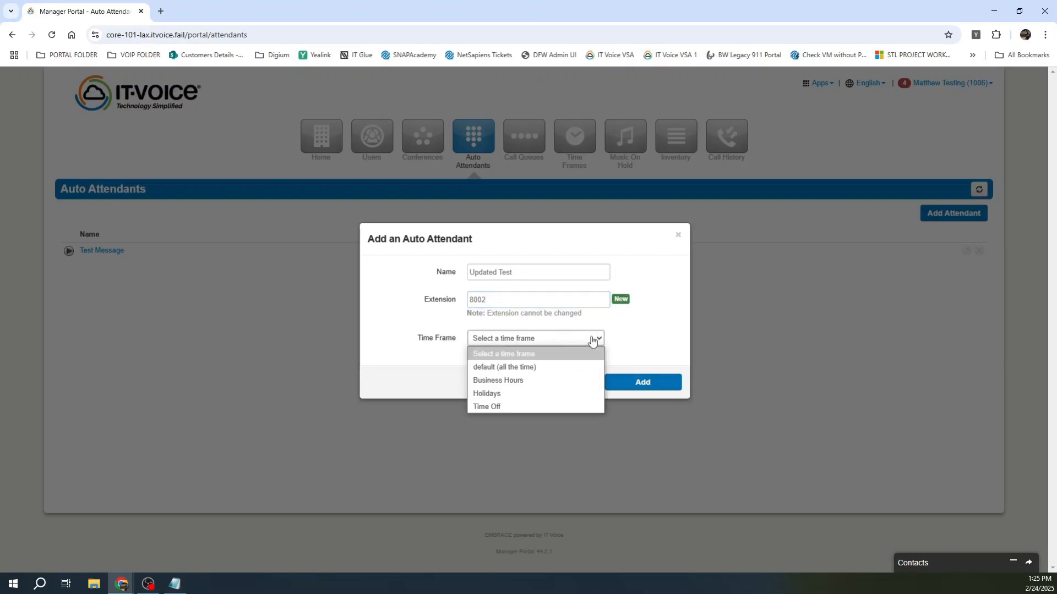
{"action": "left_click", "coordinate": [520, 372]}
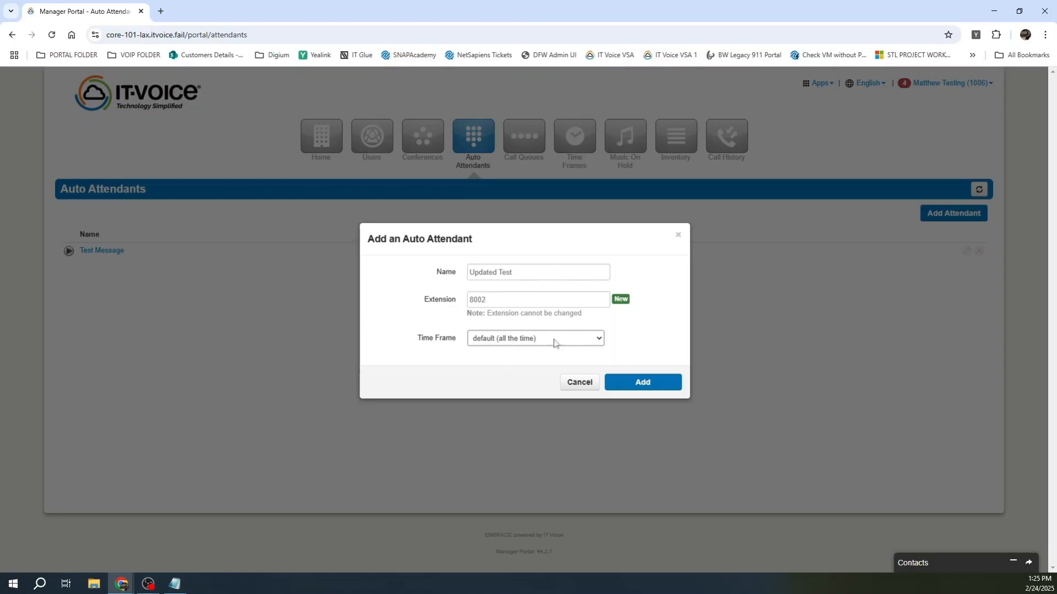
{"action": "left_click", "coordinate": [635, 384]}
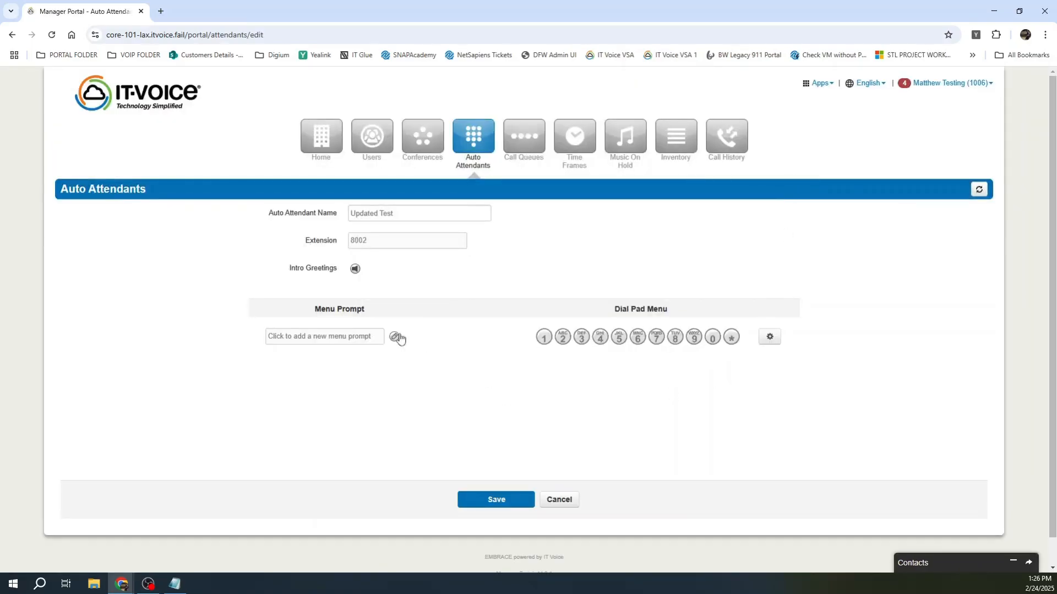
Step: Try dial keys 1 and 2 and the greeting's text-to-speech, upload and phone-recording options, then cancel
{"action": "left_click", "coordinate": [544, 336]}
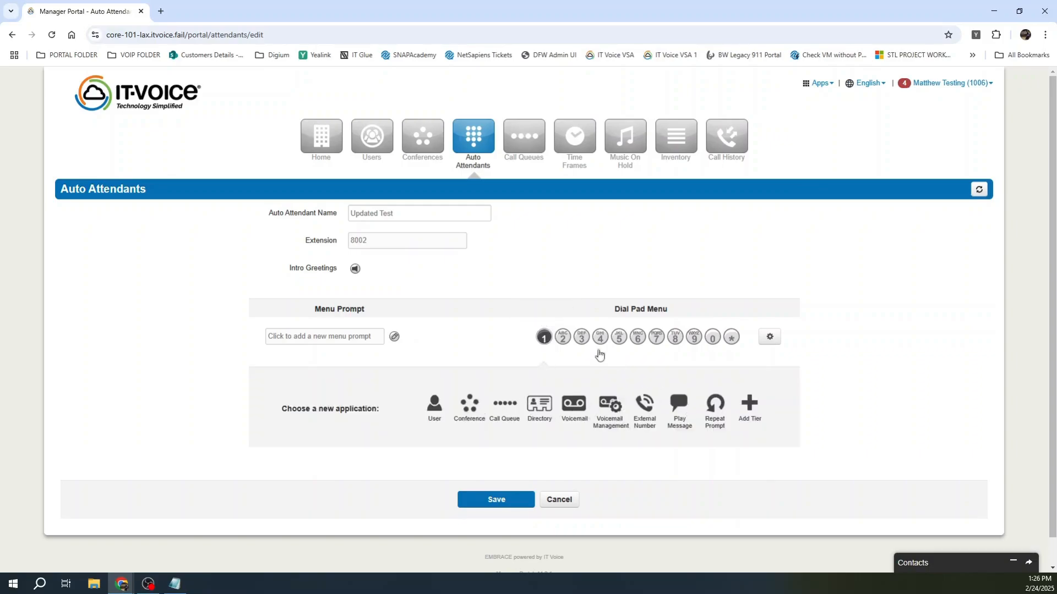
{"action": "left_click", "coordinate": [563, 337]}
{"action": "left_click", "coordinate": [394, 336]}
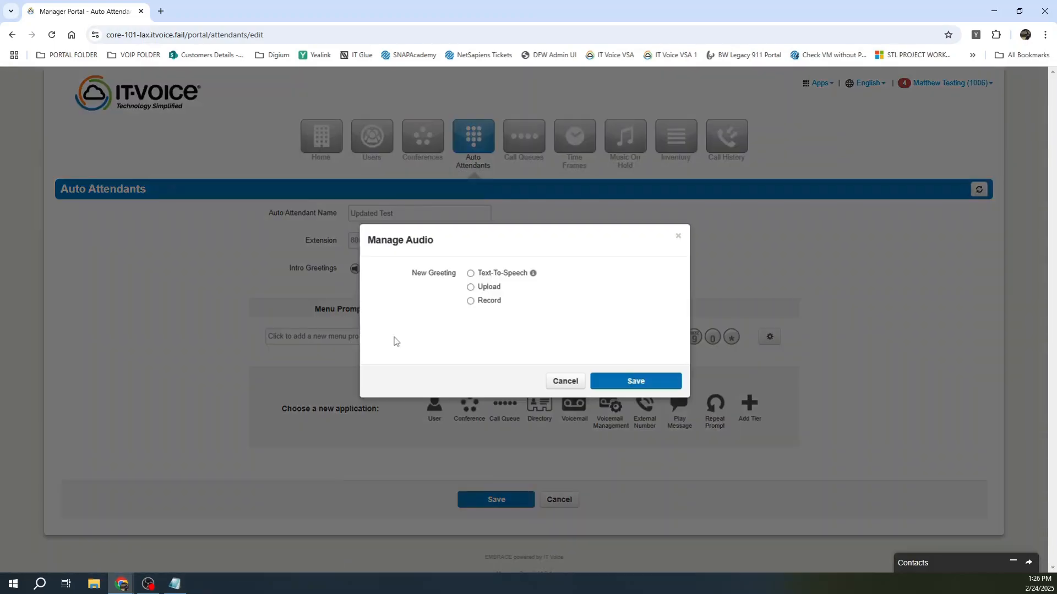
{"action": "left_click", "coordinate": [498, 278]}
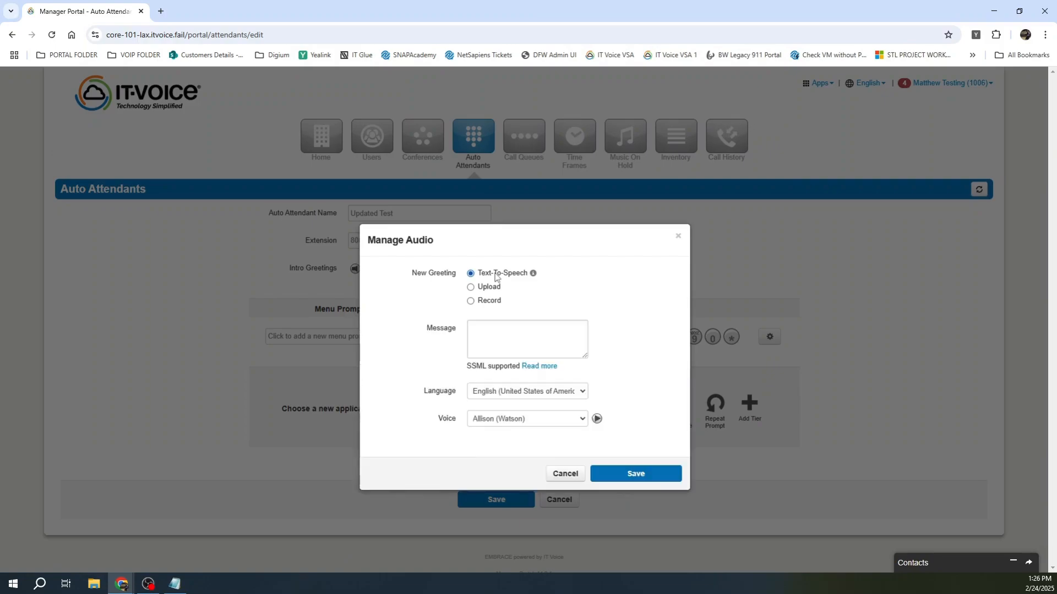
{"action": "left_click", "coordinate": [512, 332]}
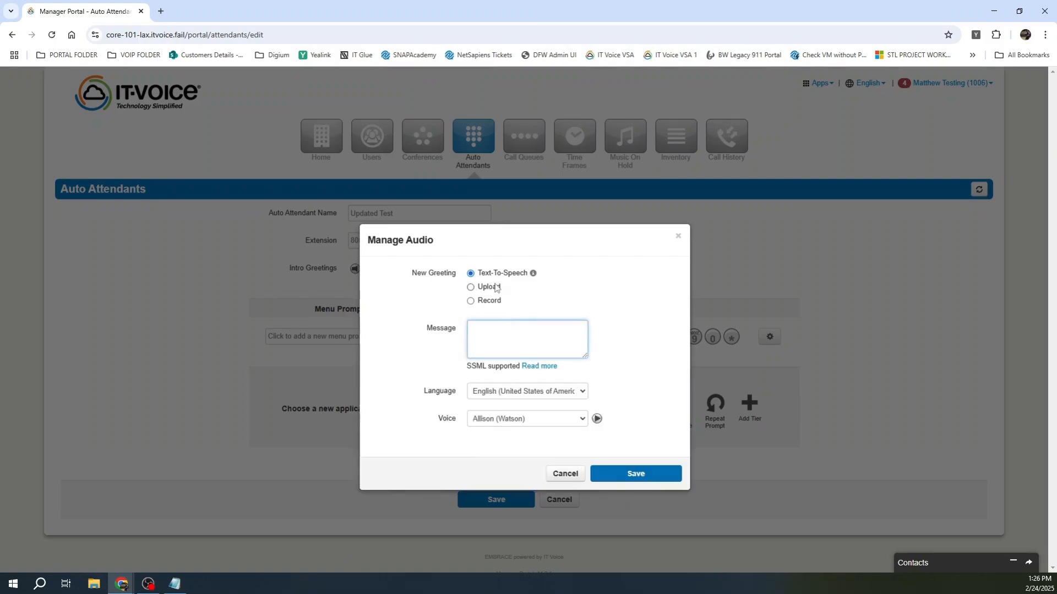
{"action": "left_click", "coordinate": [488, 287]}
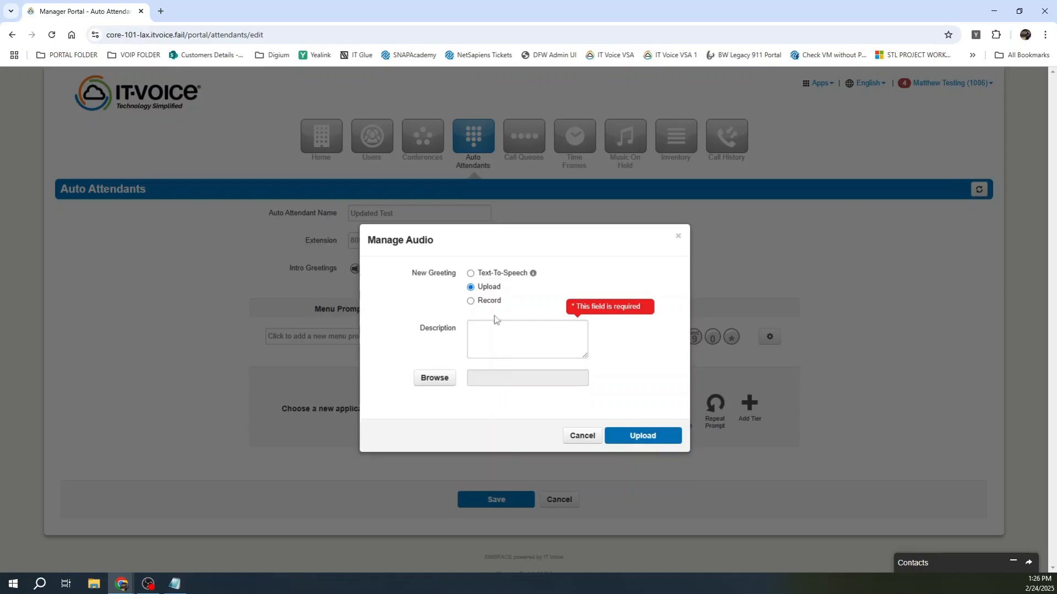
{"action": "left_click", "coordinate": [484, 303]}
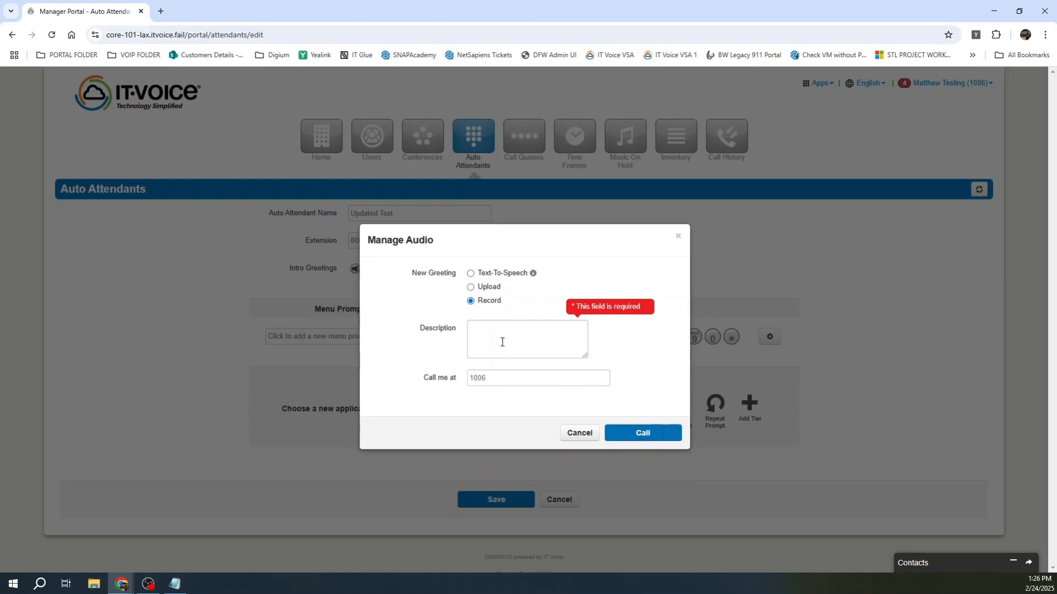
{"action": "double_click", "coordinate": [496, 381]}
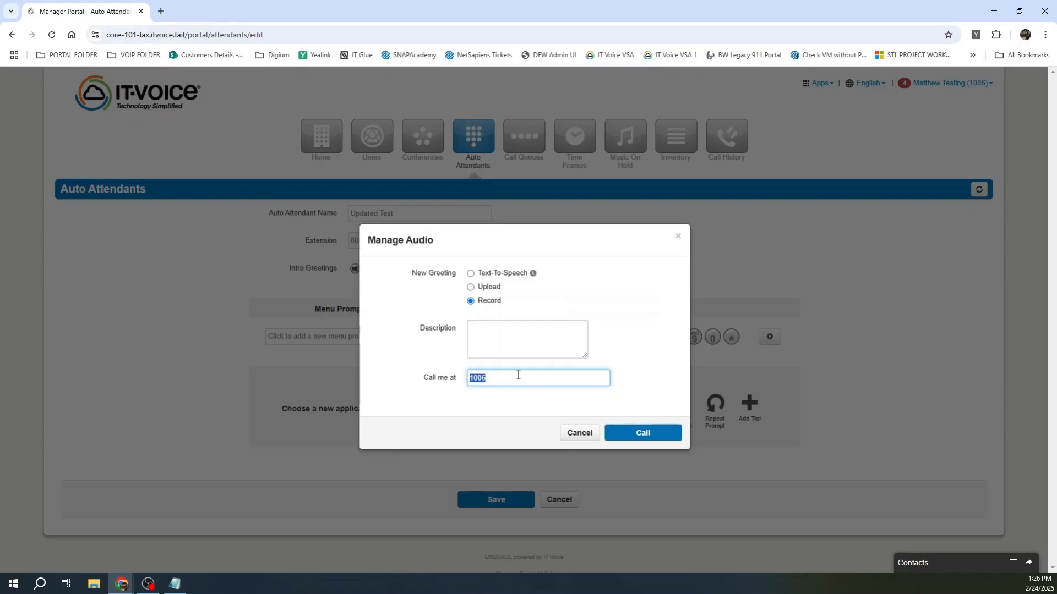
{"action": "left_click", "coordinate": [580, 433]}
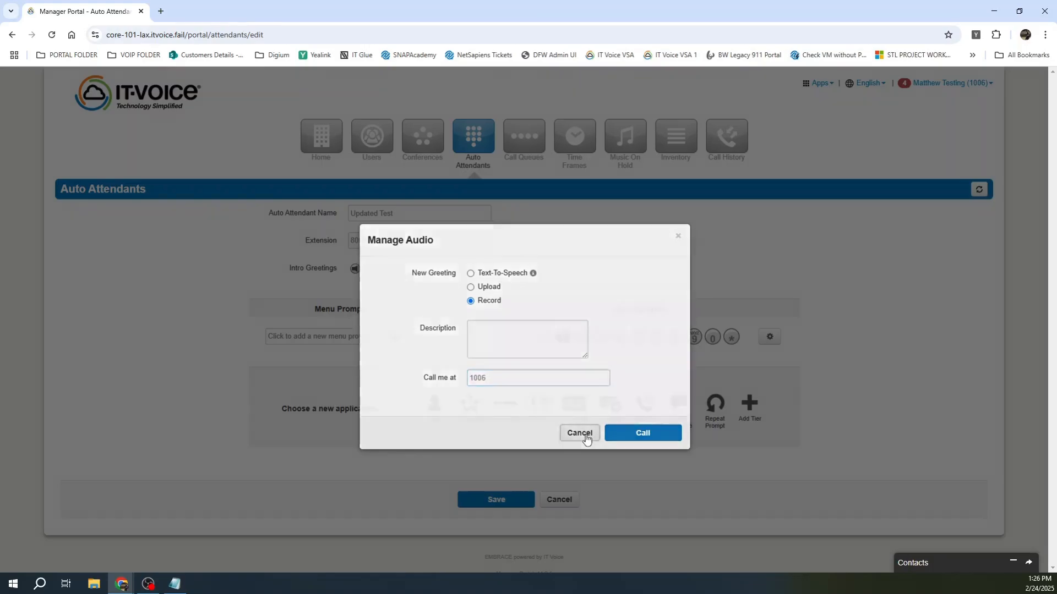
Step: Reopen Test Message and view its 0:03 text-to-speech greeting settings without saving changes
{"action": "left_click", "coordinate": [473, 134]}
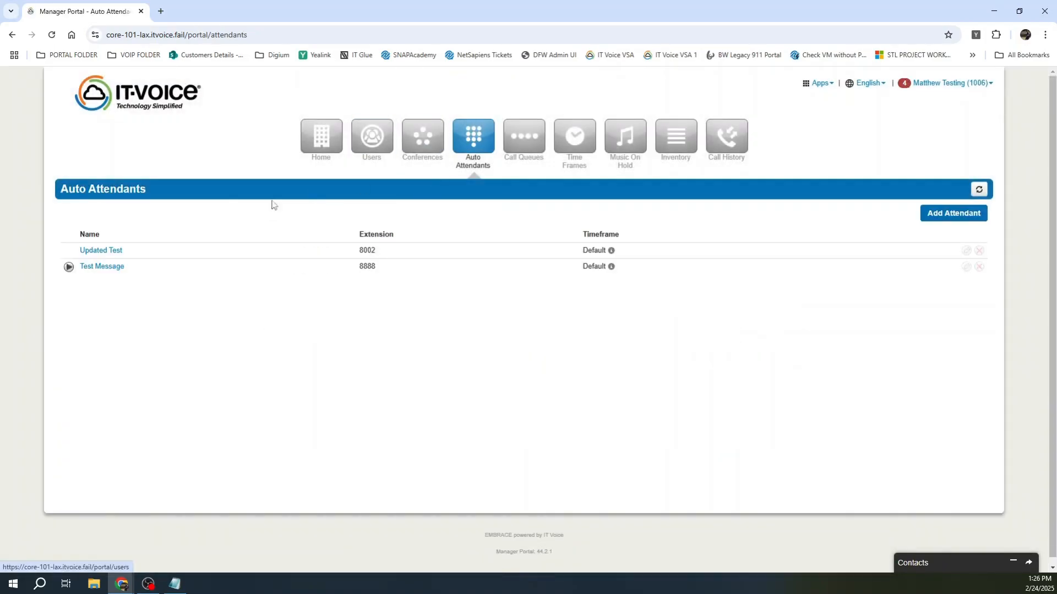
{"action": "left_click", "coordinate": [113, 267]}
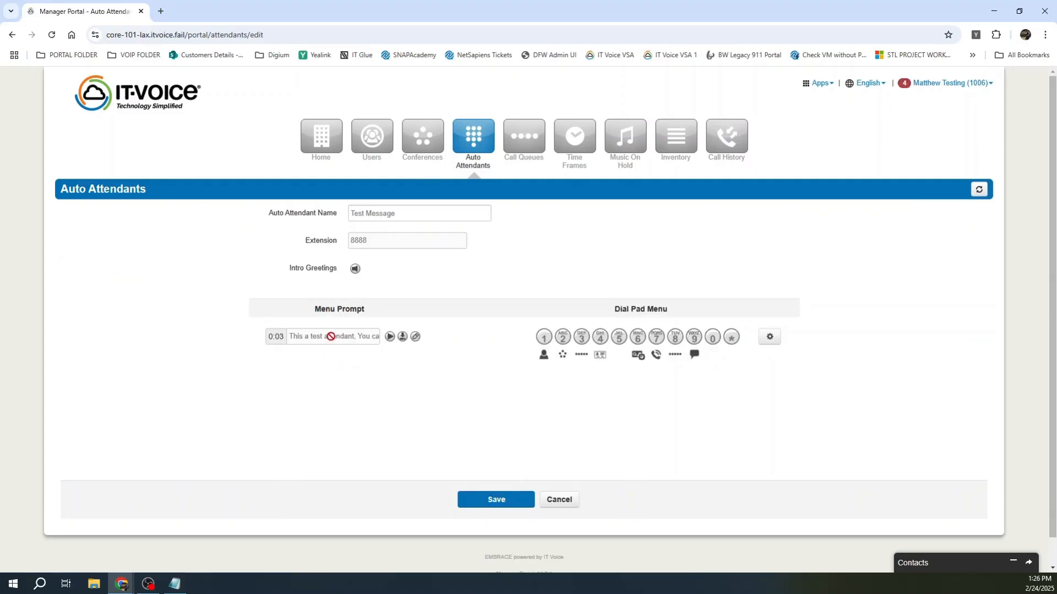
{"action": "left_click", "coordinate": [416, 338]}
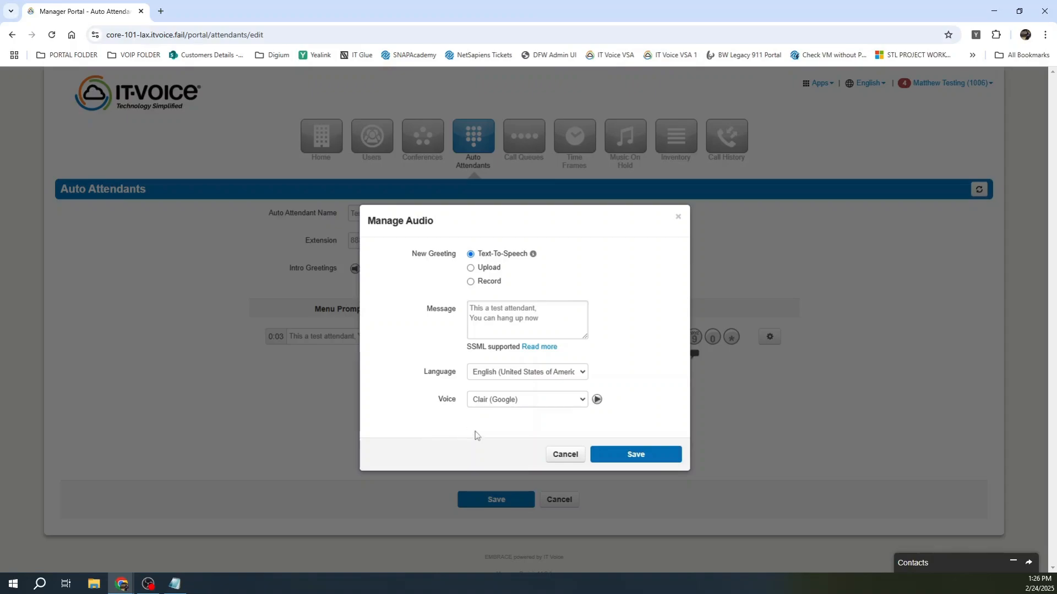
{"action": "left_click", "coordinate": [557, 455]}
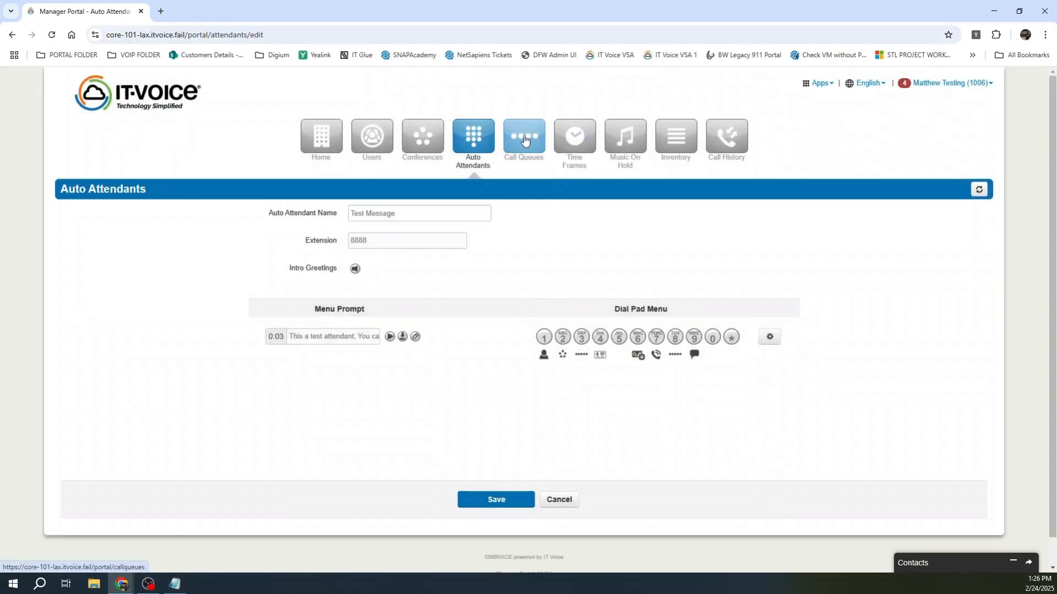
Step: Go to Call Queues, start a new call queue, and read the info tips for each queue Type
{"action": "left_click", "coordinate": [523, 140]}
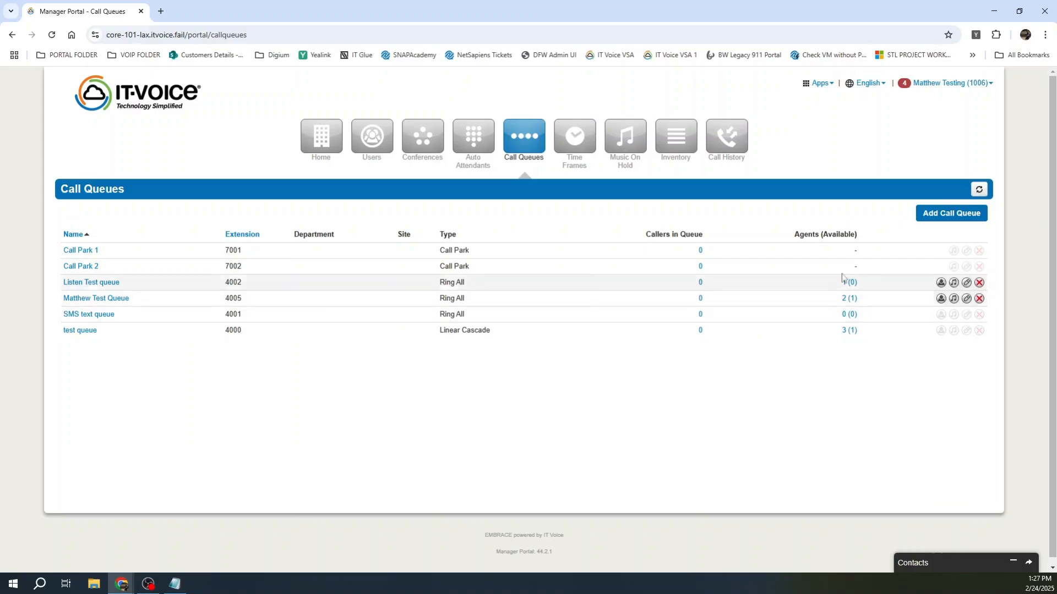
{"action": "left_click", "coordinate": [949, 218]}
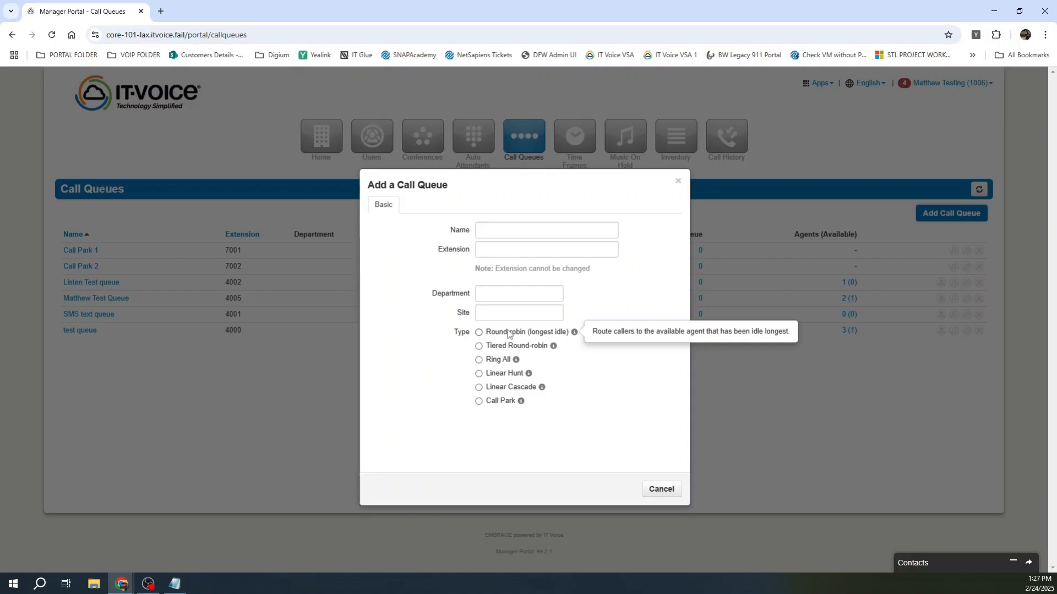
{"action": "mouse_move", "coordinate": [531, 349]}
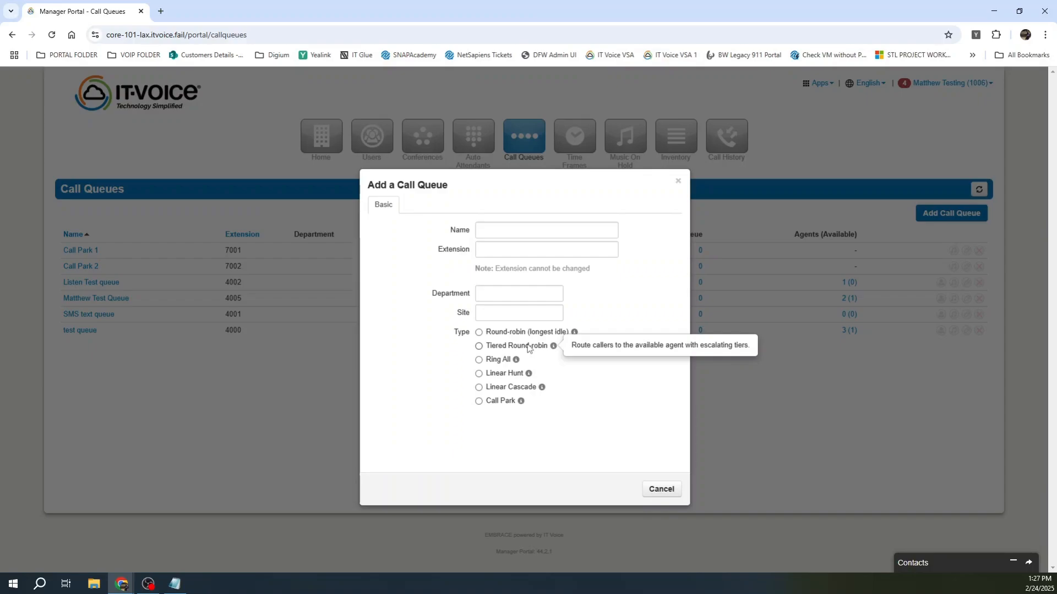
{"action": "mouse_move", "coordinate": [501, 363]}
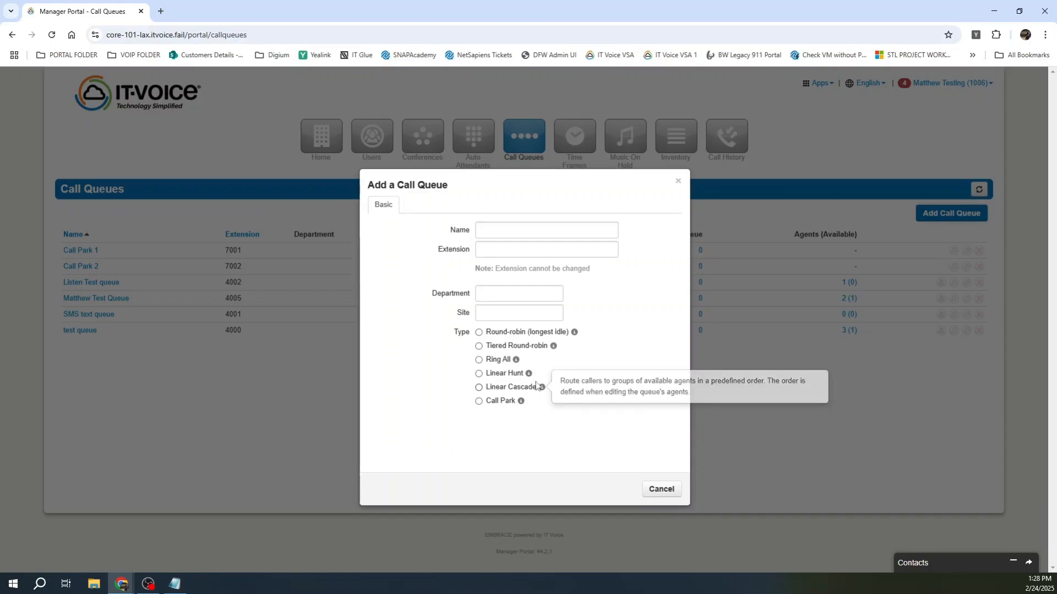
{"action": "mouse_move", "coordinate": [503, 404]}
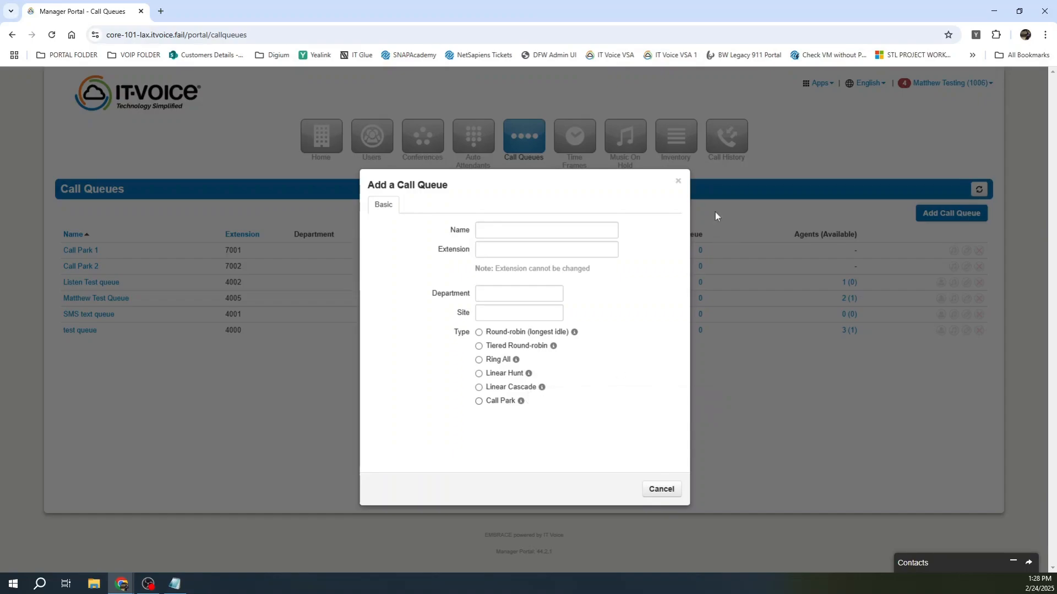
Step: Set queue 4005's remote agent status to Offline and save, so it shows Logged Out
{"action": "left_click", "coordinate": [679, 180]}
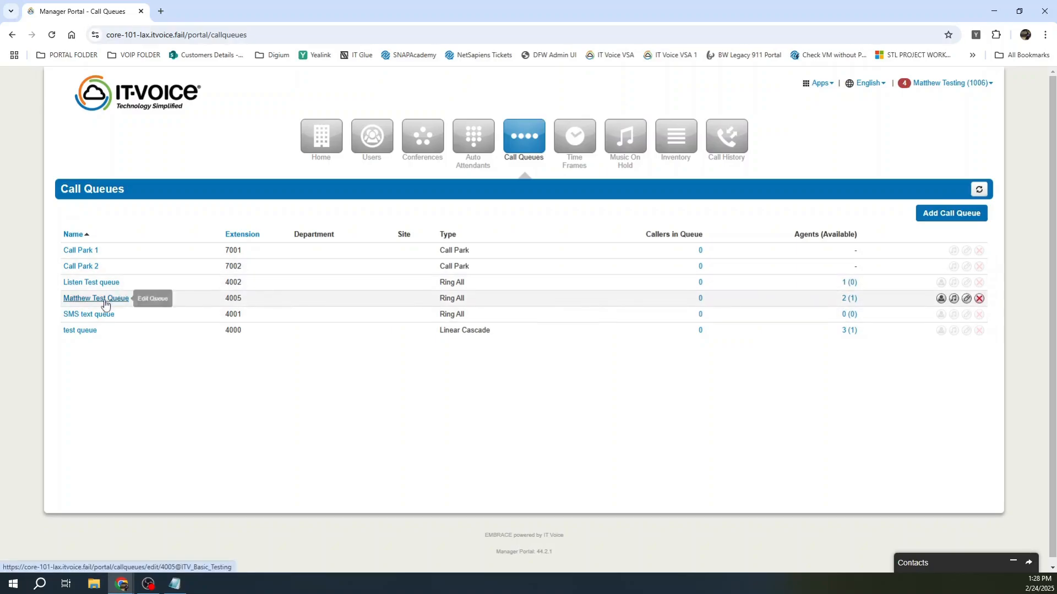
{"action": "left_click", "coordinate": [850, 298]}
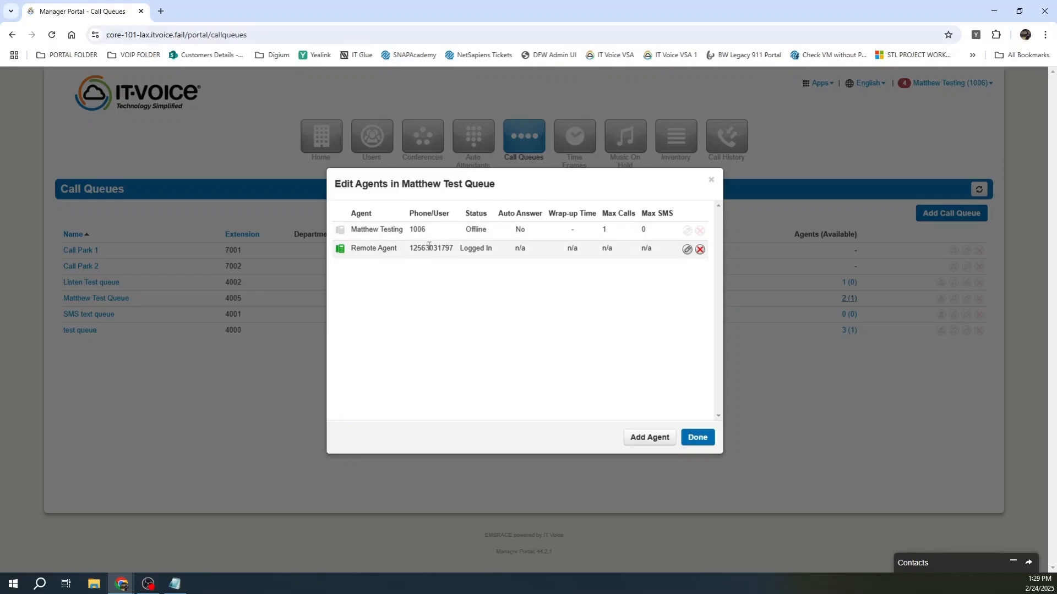
{"action": "left_click_drag", "start_coordinate": [454, 248], "coordinate": [410, 249]}
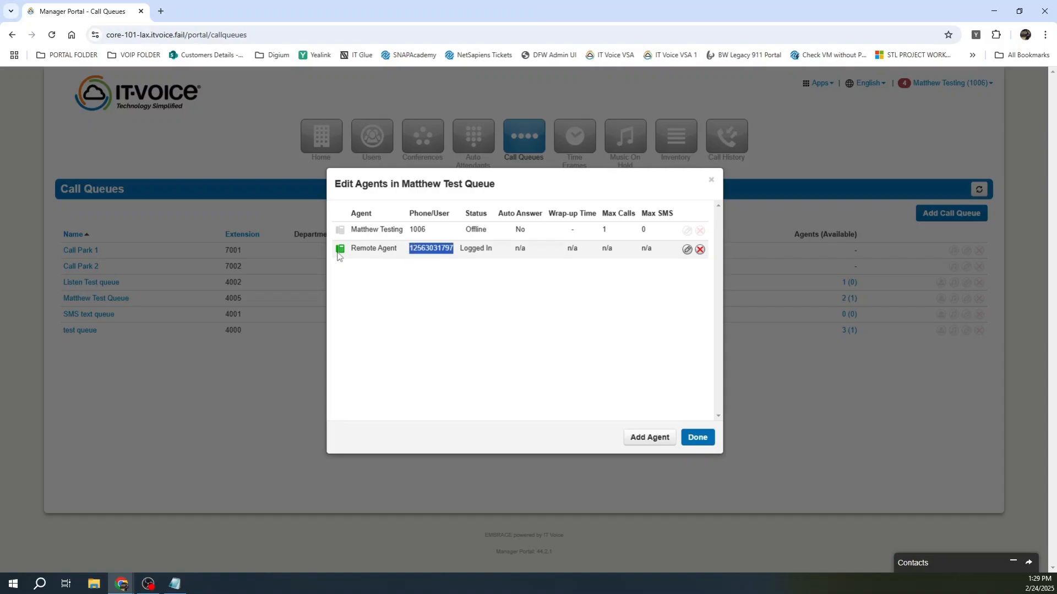
{"action": "left_click", "coordinate": [687, 251]}
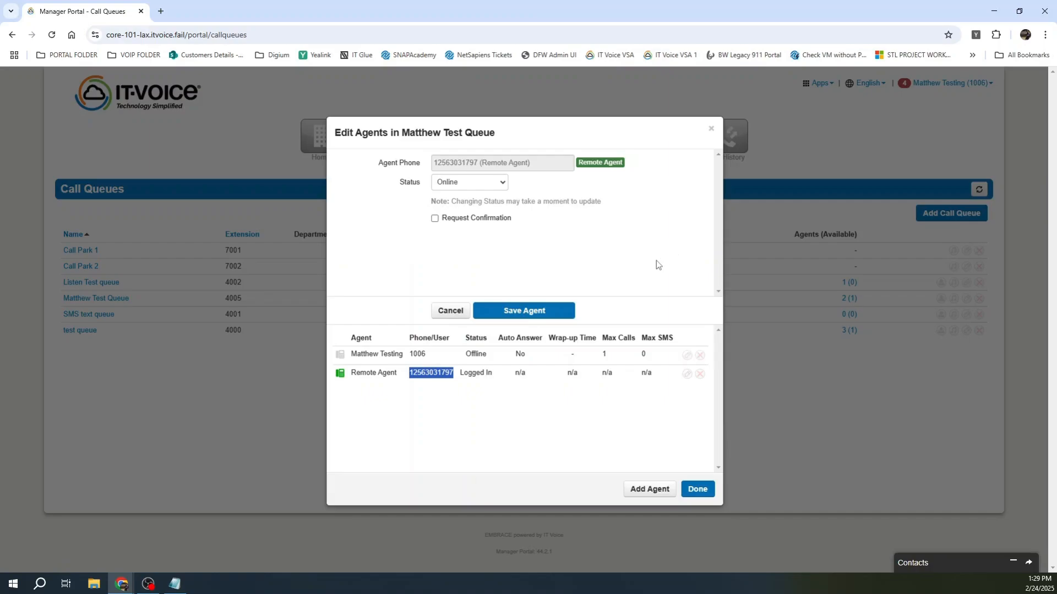
{"action": "left_click", "coordinate": [450, 183]}
{"action": "left_click", "coordinate": [455, 197]}
{"action": "left_click", "coordinate": [529, 312]}
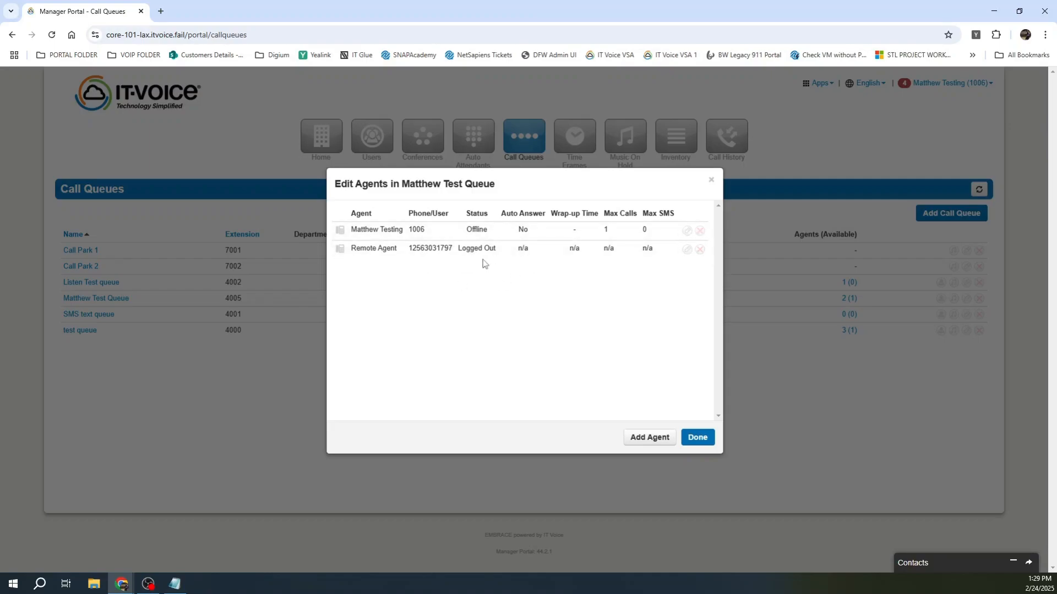
{"action": "left_click", "coordinate": [650, 437]}
Step: Add extension 1007wp as a queue agent with a 25-second wrap-up time and finish
{"action": "left_click", "coordinate": [530, 176]}
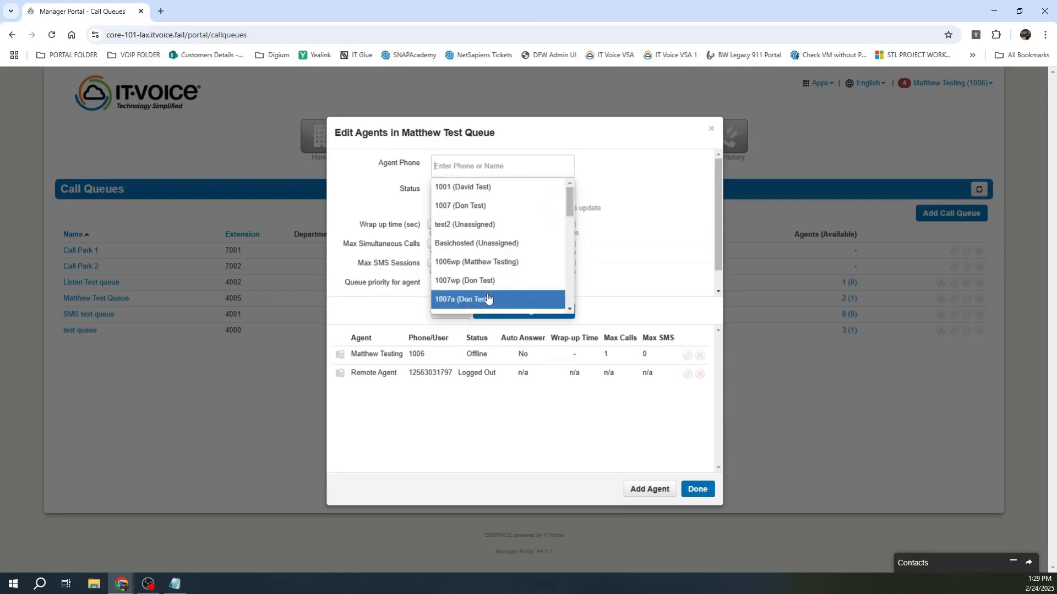
{"action": "type", "text": "1007"}
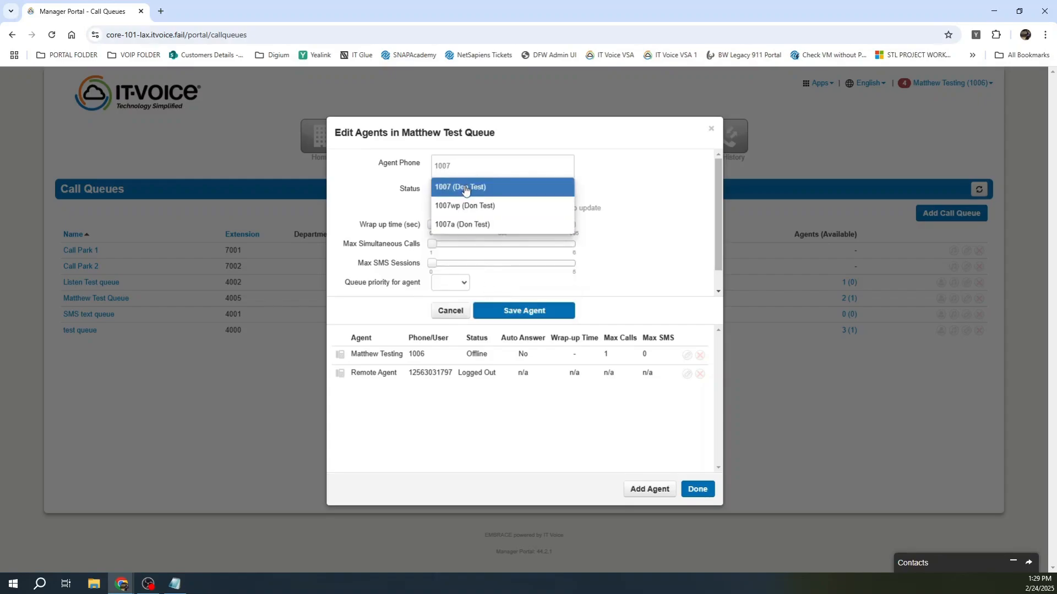
{"action": "left_click", "coordinate": [462, 209]}
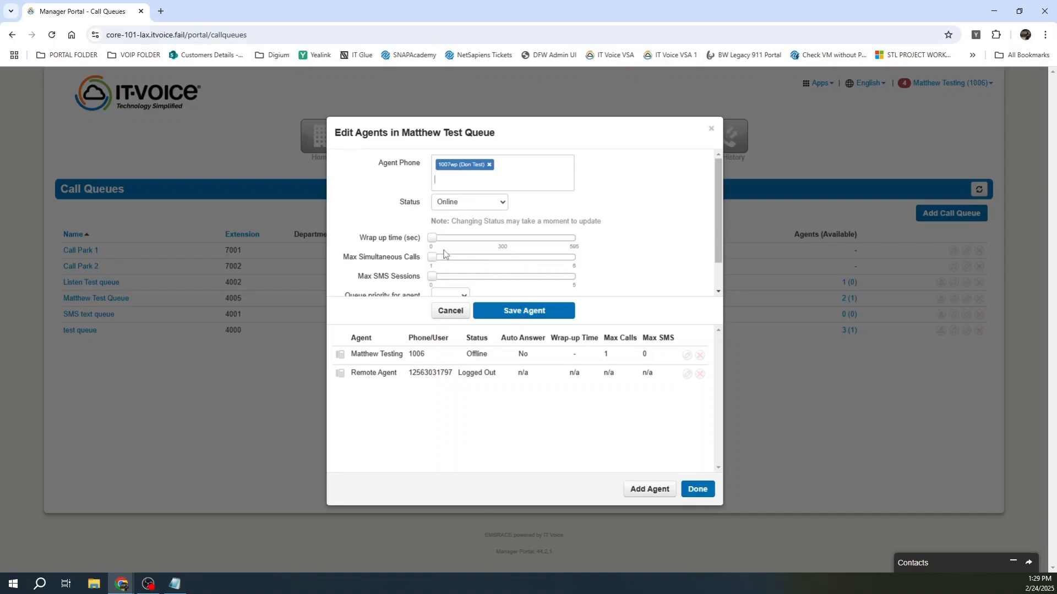
{"action": "mouse_move", "coordinate": [432, 243]}
{"action": "left_click_drag", "start_coordinate": [433, 243], "coordinate": [437, 242]}
{"action": "scroll", "coordinate": [600, 242], "scroll_direction": "down", "scroll_amount": 1}
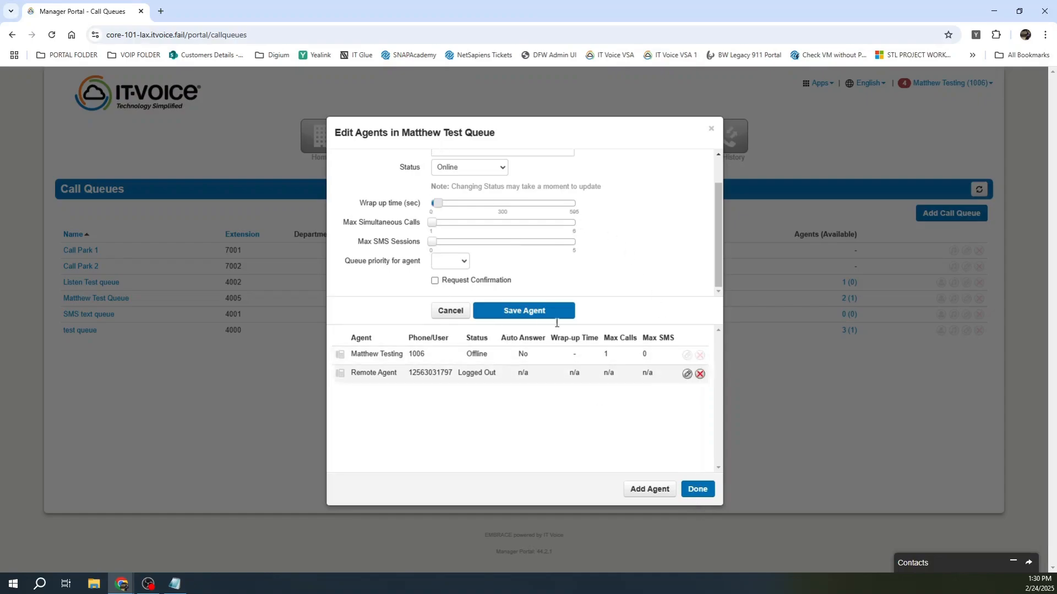
{"action": "left_click", "coordinate": [516, 311]}
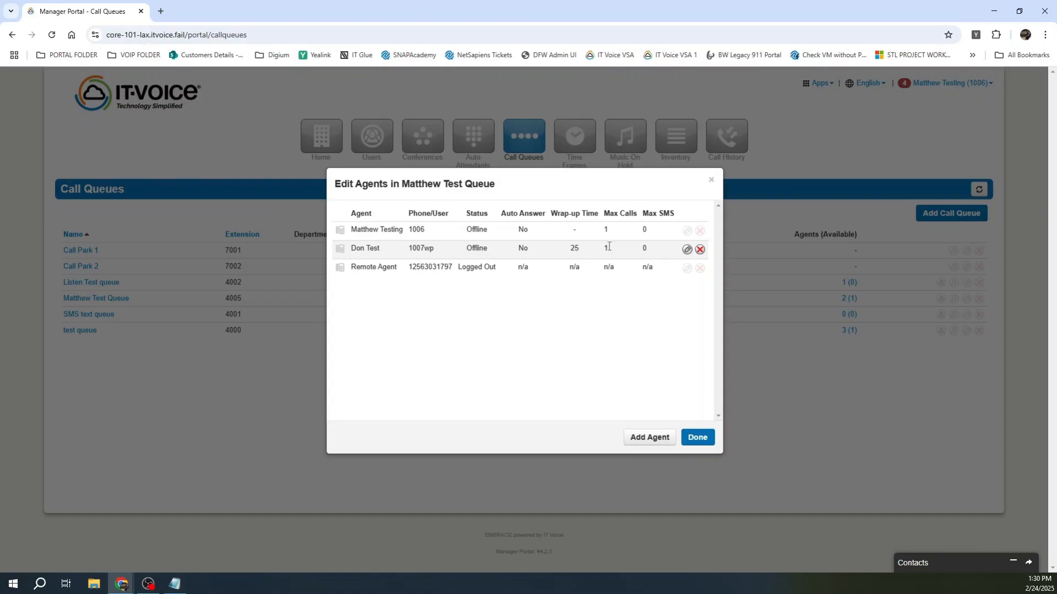
{"action": "left_click", "coordinate": [697, 438]}
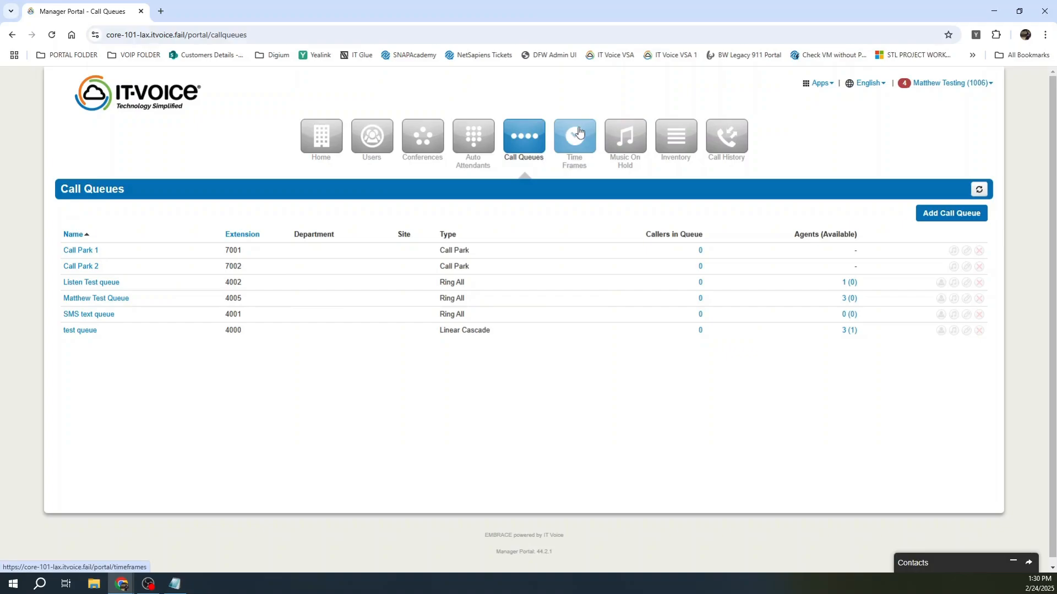
Step: Open the Domain's time frames list showing Business Hours, Holidays and Time Off
{"action": "left_click", "coordinate": [578, 131]}
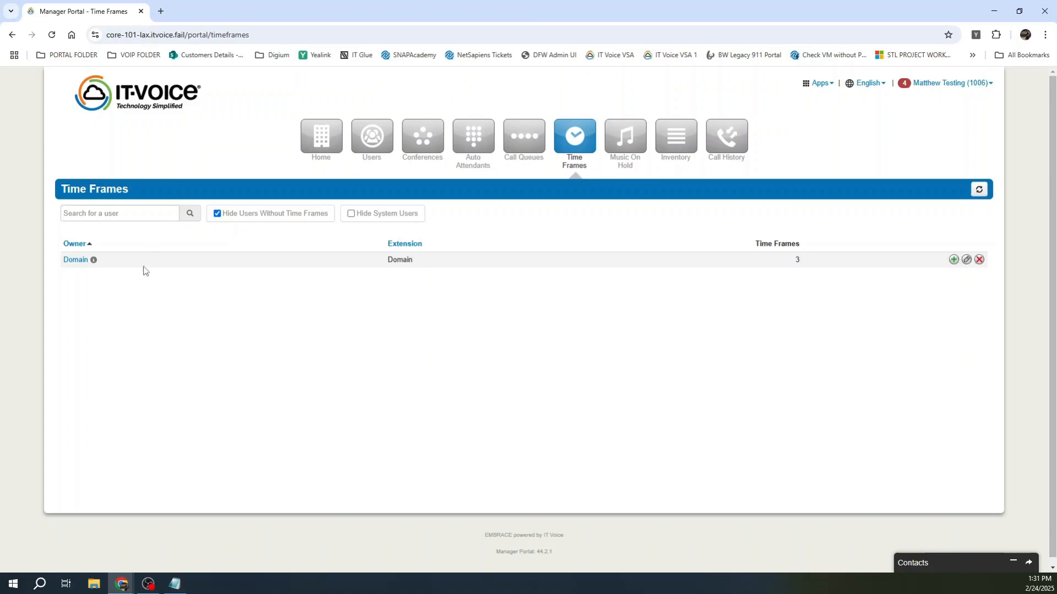
{"action": "left_click", "coordinate": [74, 263]}
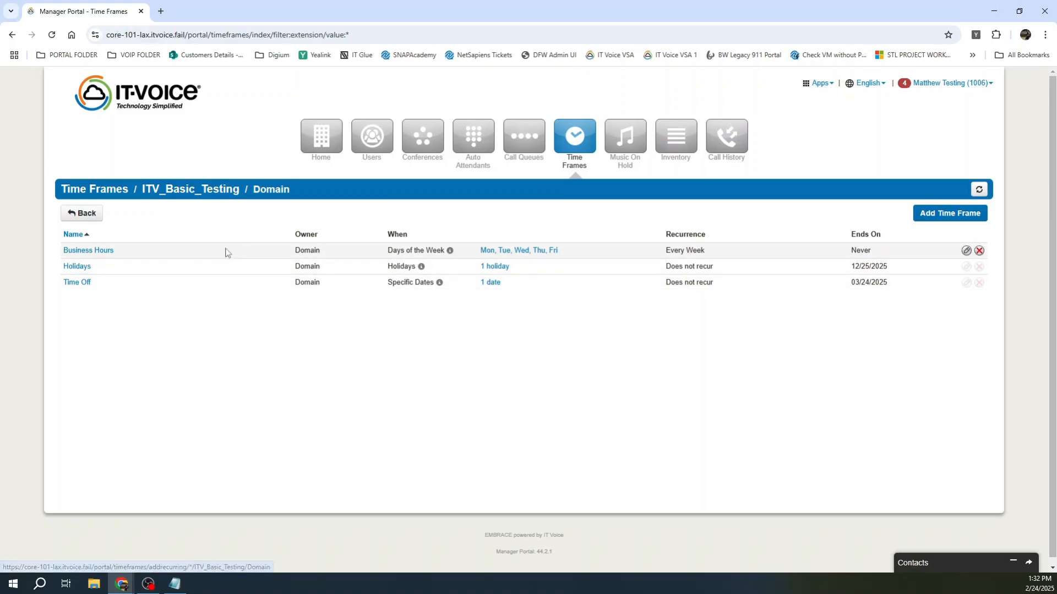
Step: Add Presidents' Day alongside Christmas Day in the Holidays time frame
{"action": "left_click", "coordinate": [71, 267]}
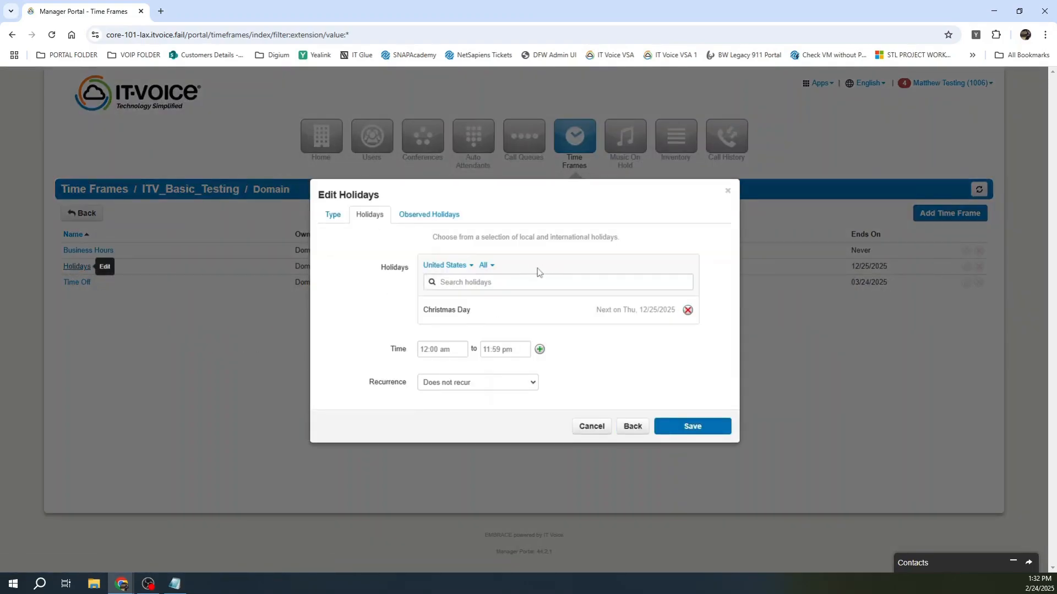
{"action": "left_click", "coordinate": [519, 283]}
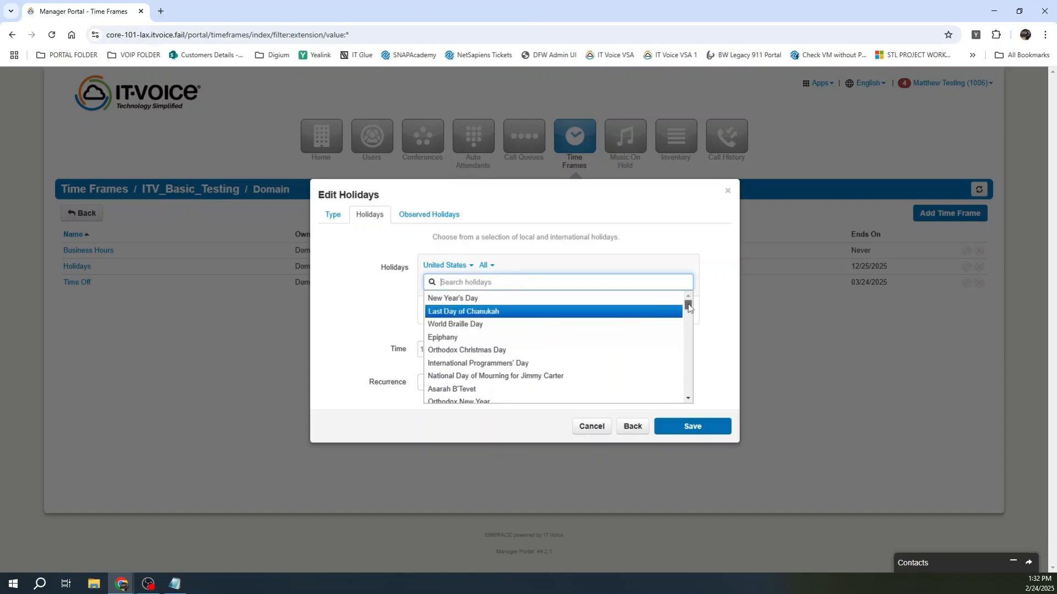
{"action": "left_click_drag", "start_coordinate": [688, 307], "coordinate": [691, 320]}
{"action": "scroll", "coordinate": [605, 336], "scroll_direction": "up", "scroll_amount": 1}
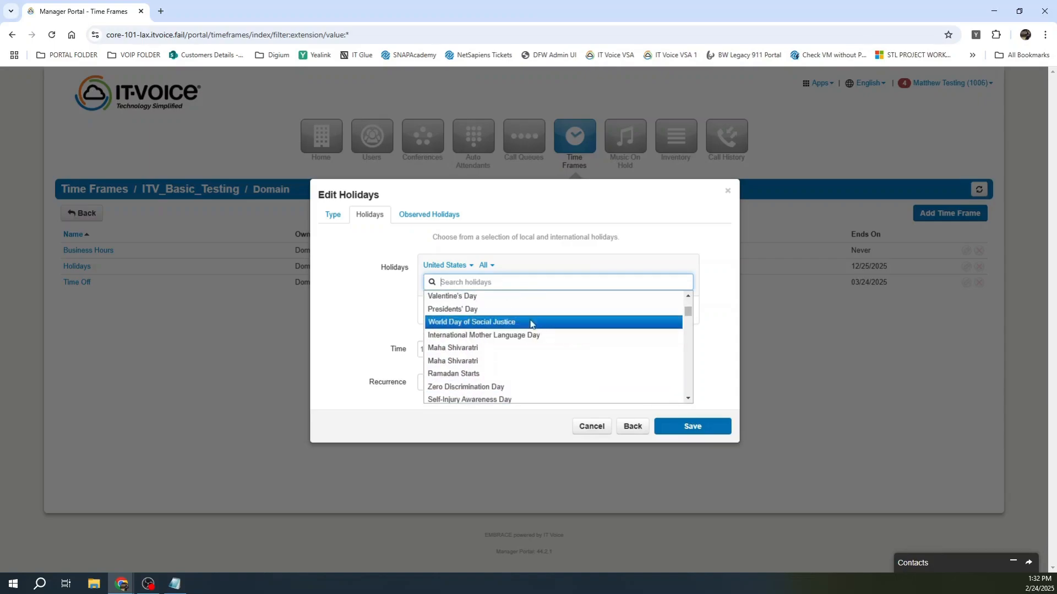
{"action": "left_click", "coordinate": [460, 311]}
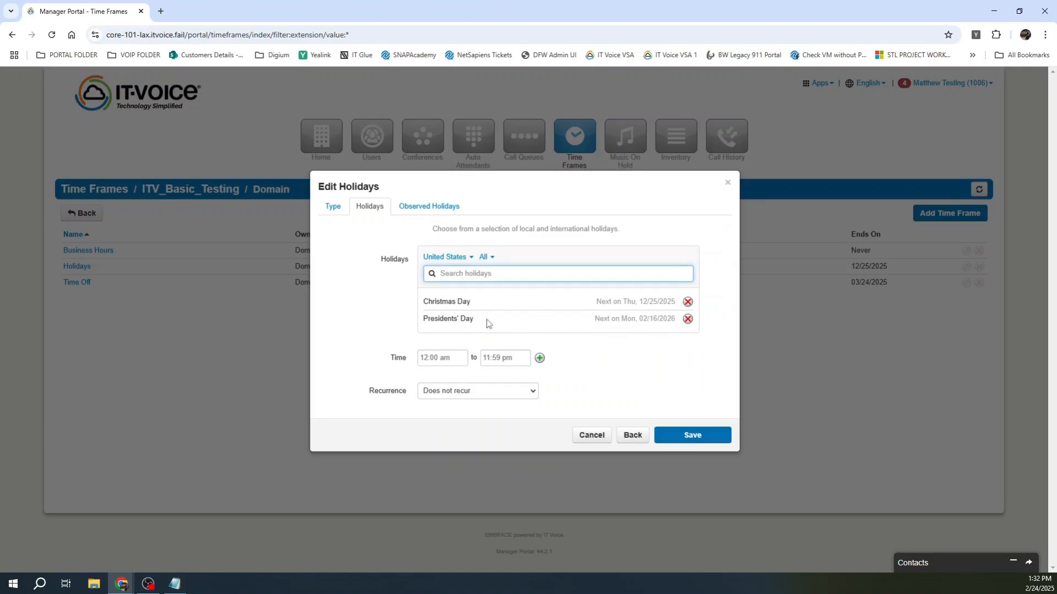
{"action": "left_click_drag", "start_coordinate": [474, 321], "coordinate": [424, 321]}
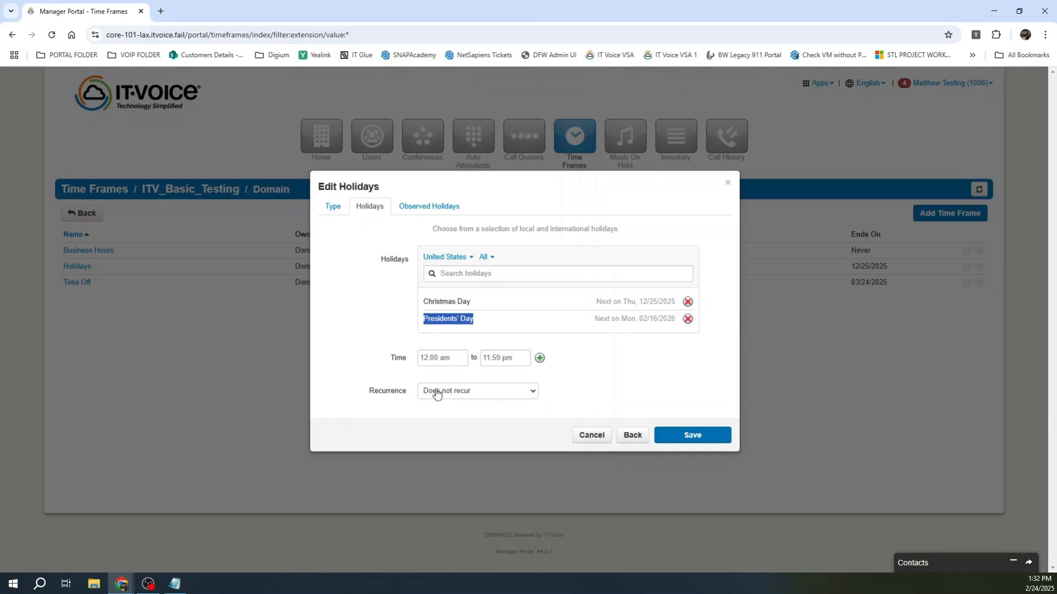
Step: Set the holidays to recur yearly with Ends left as Never
{"action": "left_click", "coordinate": [503, 392]}
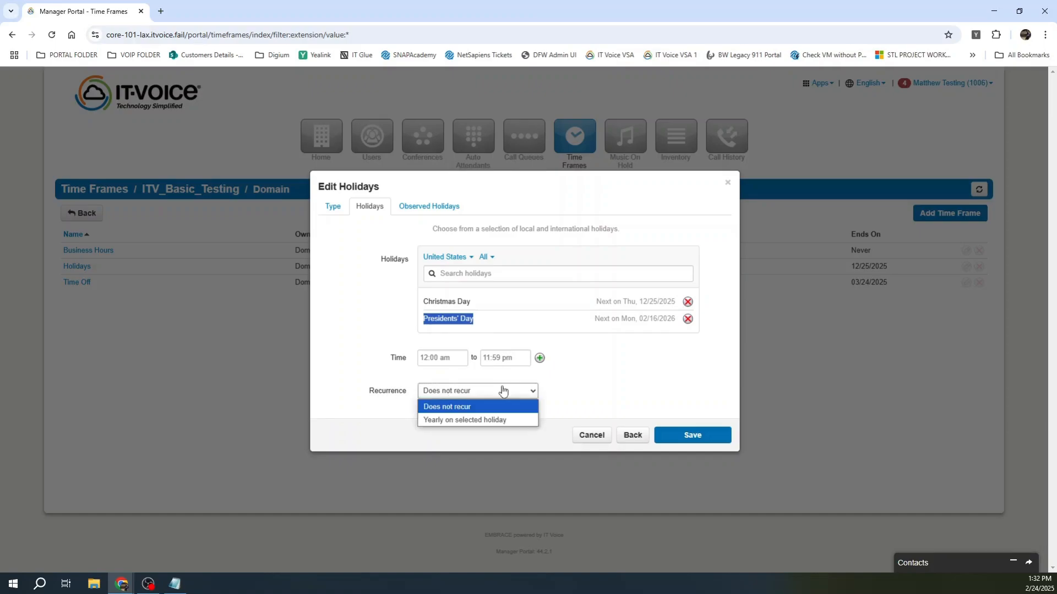
{"action": "left_click", "coordinate": [479, 420]}
{"action": "left_click", "coordinate": [469, 407]}
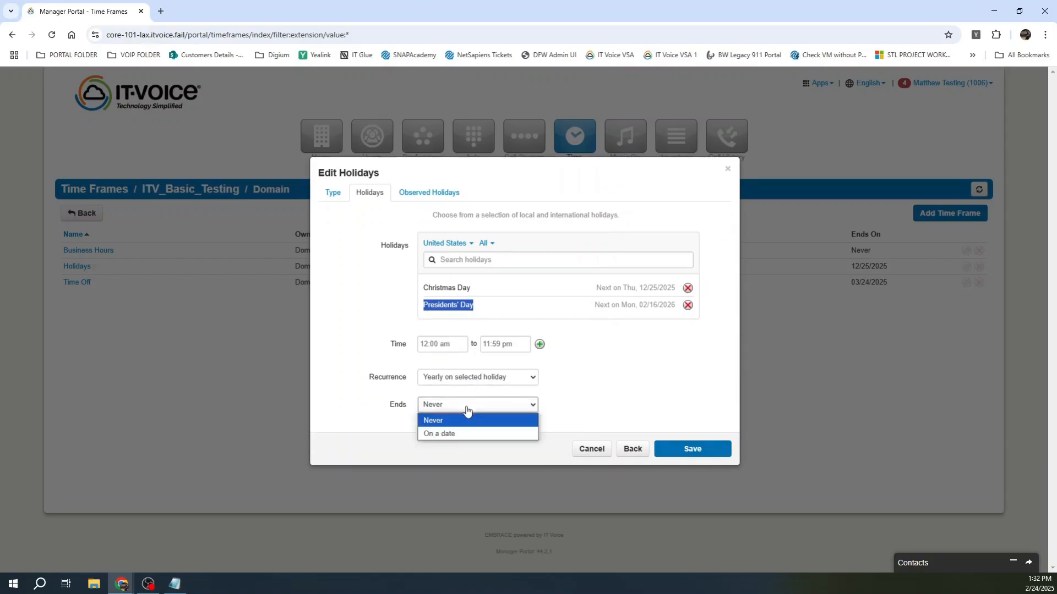
{"action": "left_click", "coordinate": [457, 425]}
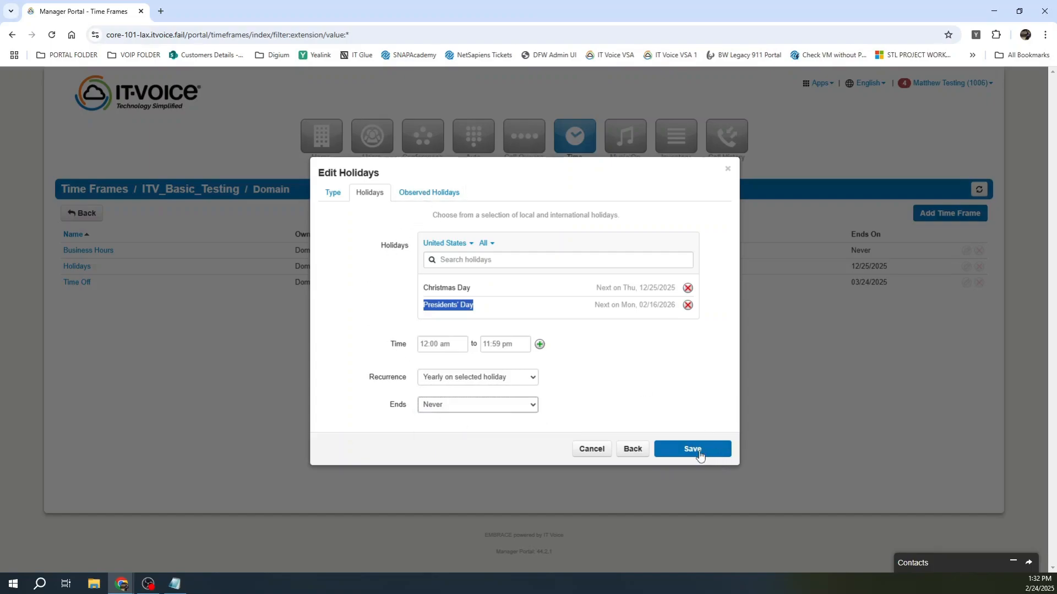
Step: Check the Sunday observed-holiday rule without changing it and save the Holidays time frame
{"action": "left_click", "coordinate": [450, 193]}
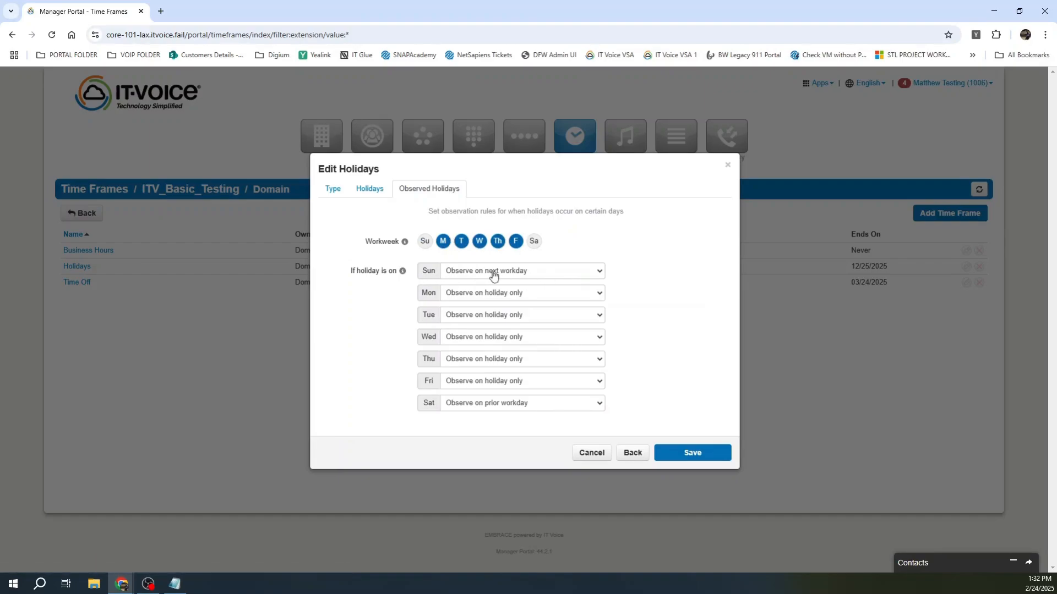
{"action": "left_click", "coordinate": [581, 273]}
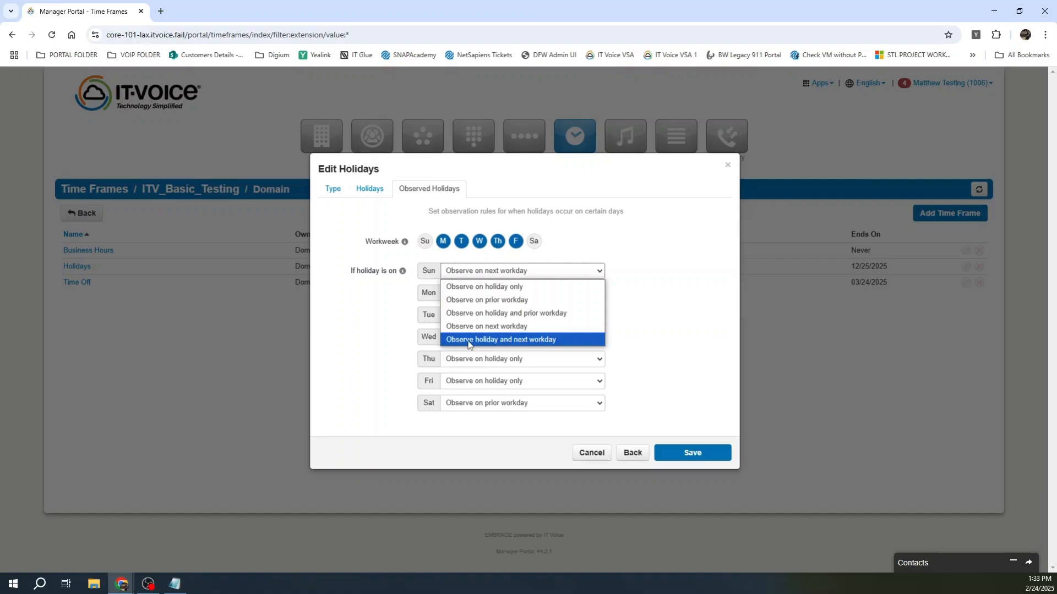
{"action": "left_click", "coordinate": [665, 322]}
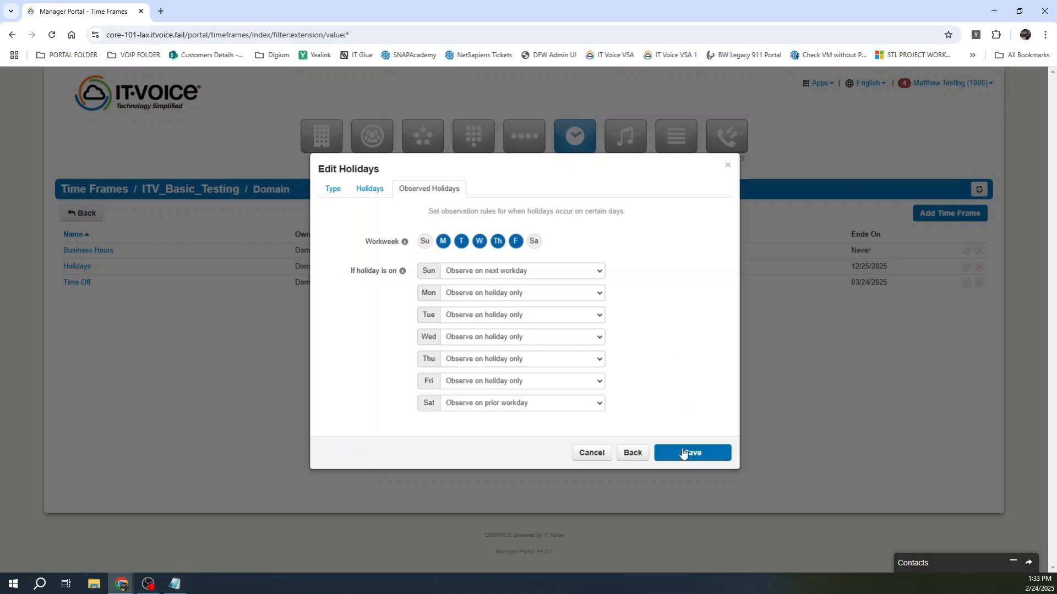
{"action": "left_click", "coordinate": [711, 452]}
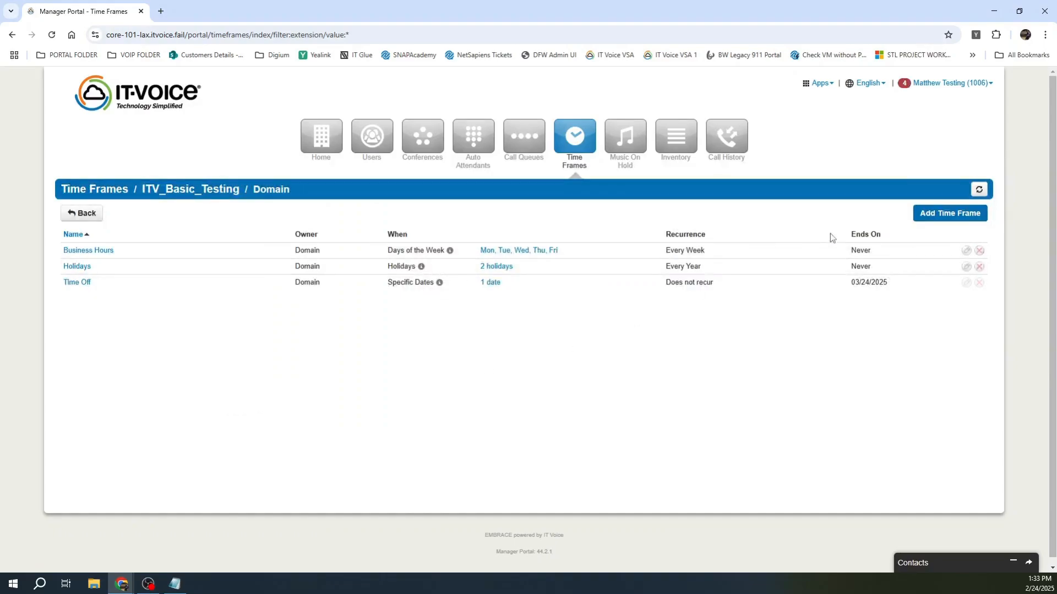
Step: Add a time frame named 'Test Time Frame' and, after trying the other types, choose Days of the Week
{"action": "left_click", "coordinate": [941, 214]}
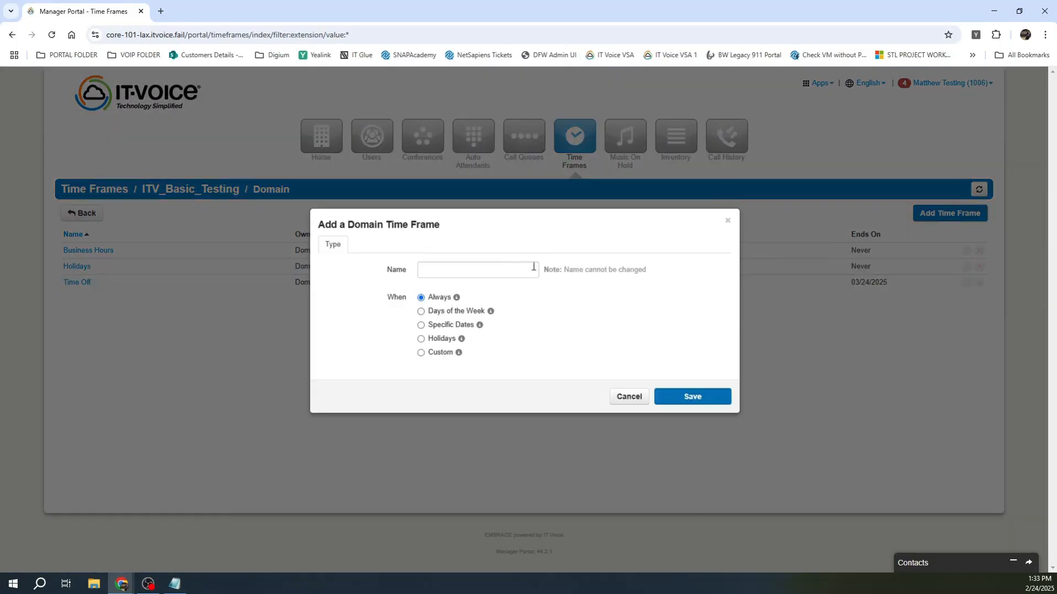
{"action": "left_click", "coordinate": [489, 267]}
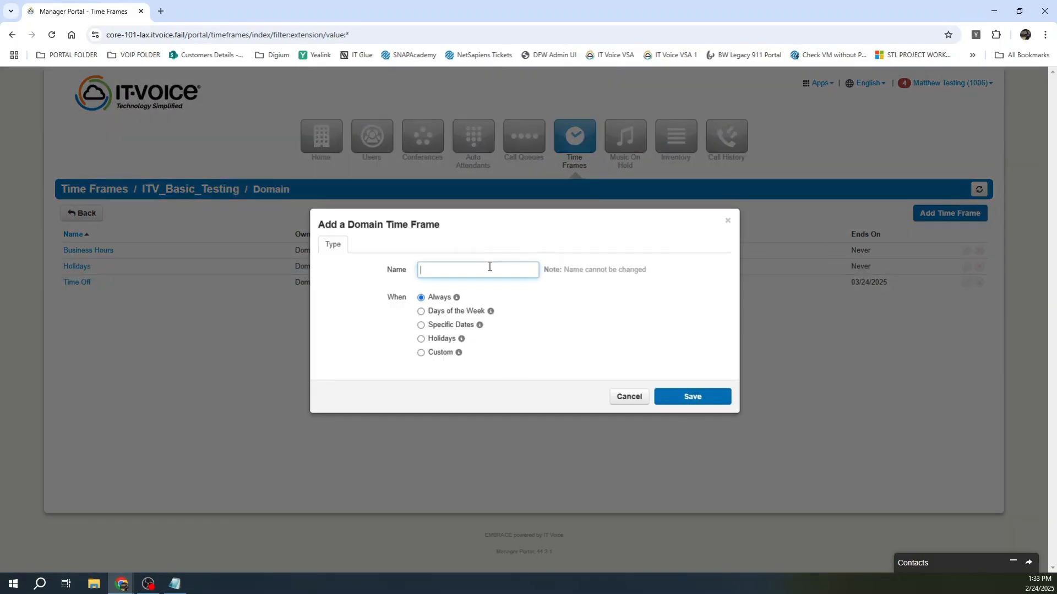
{"action": "type", "text": "Test Time Frame"}
{"action": "left_click", "coordinate": [466, 318]}
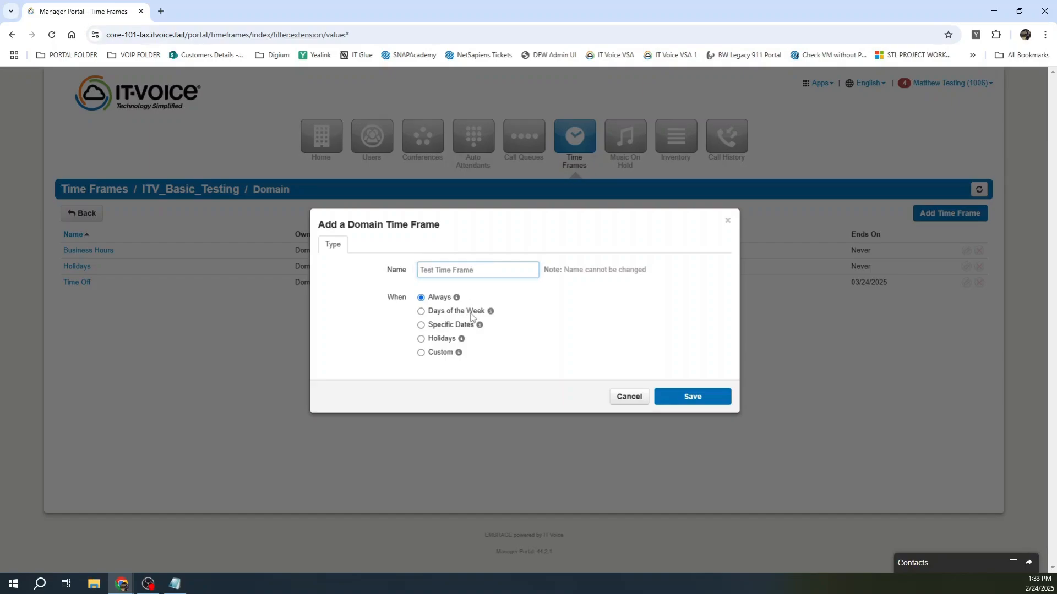
{"action": "left_click", "coordinate": [460, 329]}
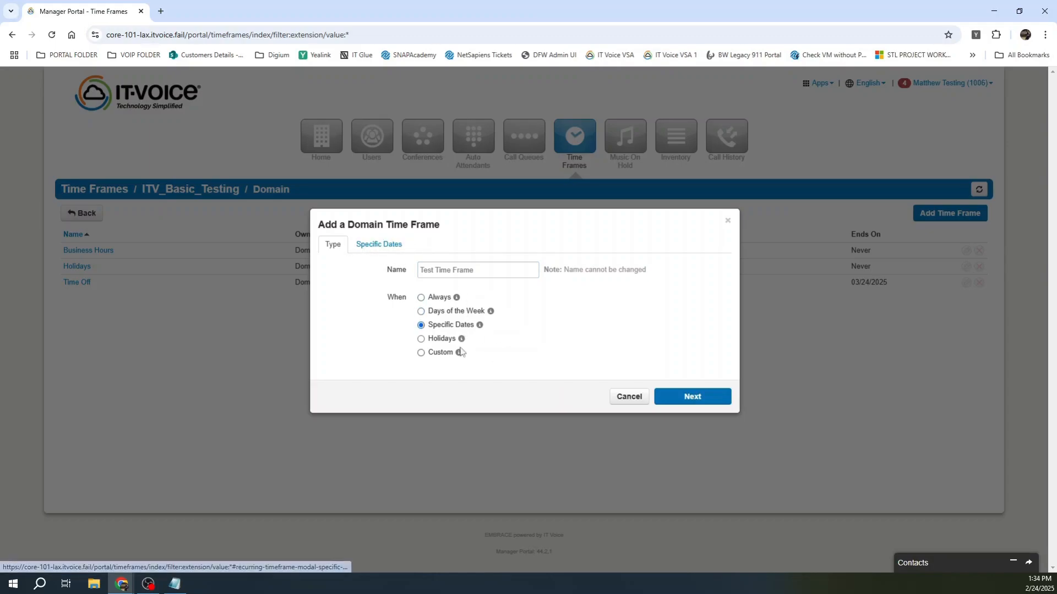
{"action": "left_click", "coordinate": [443, 340]}
{"action": "left_click", "coordinate": [445, 356]}
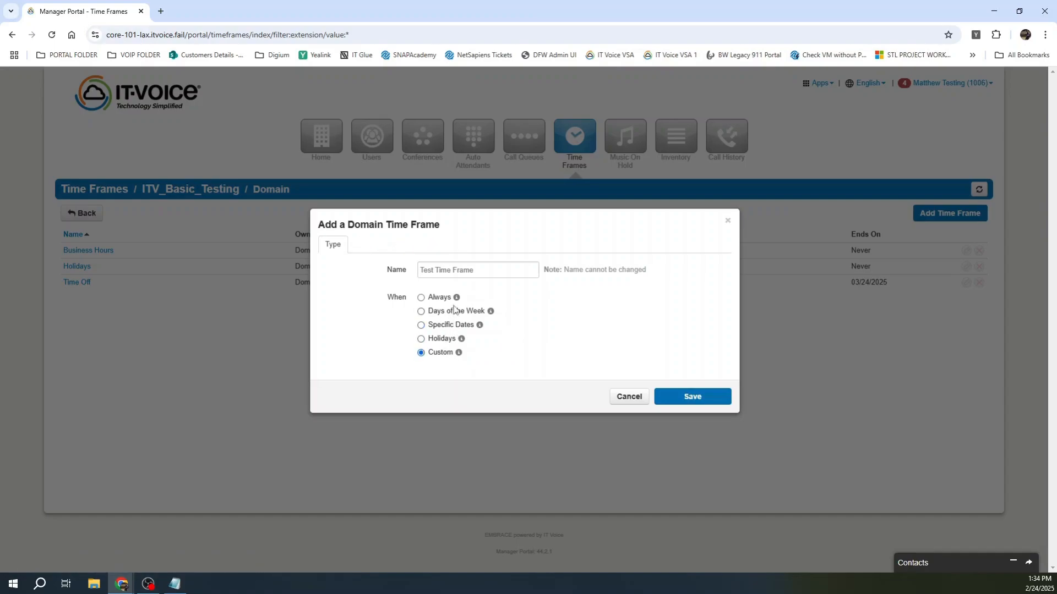
{"action": "left_click", "coordinate": [455, 312]}
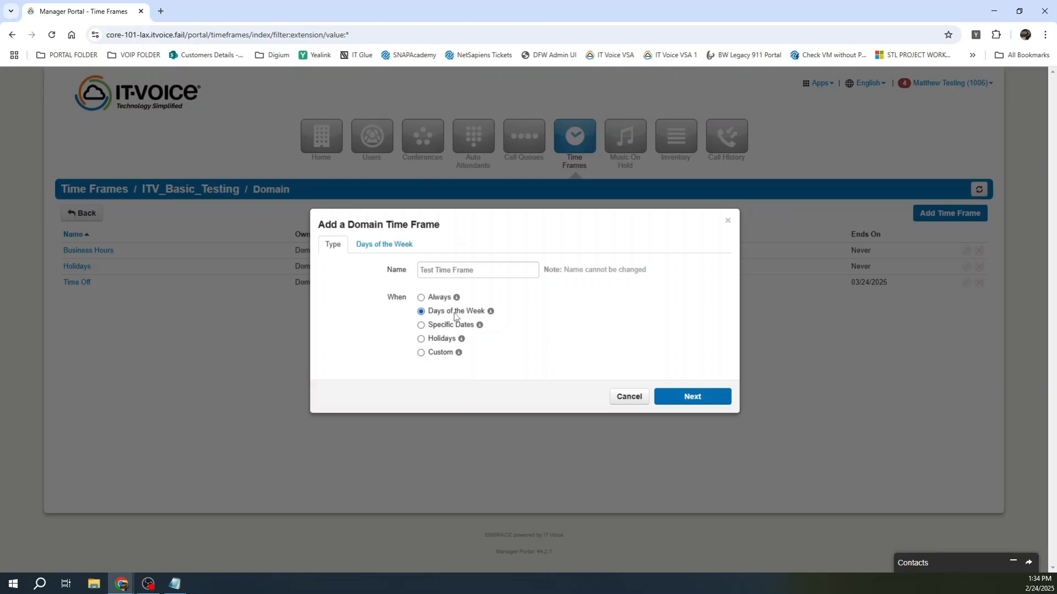
Step: Select Monday, Wednesday and Friday for the weekly schedule
{"action": "left_click", "coordinate": [701, 399]}
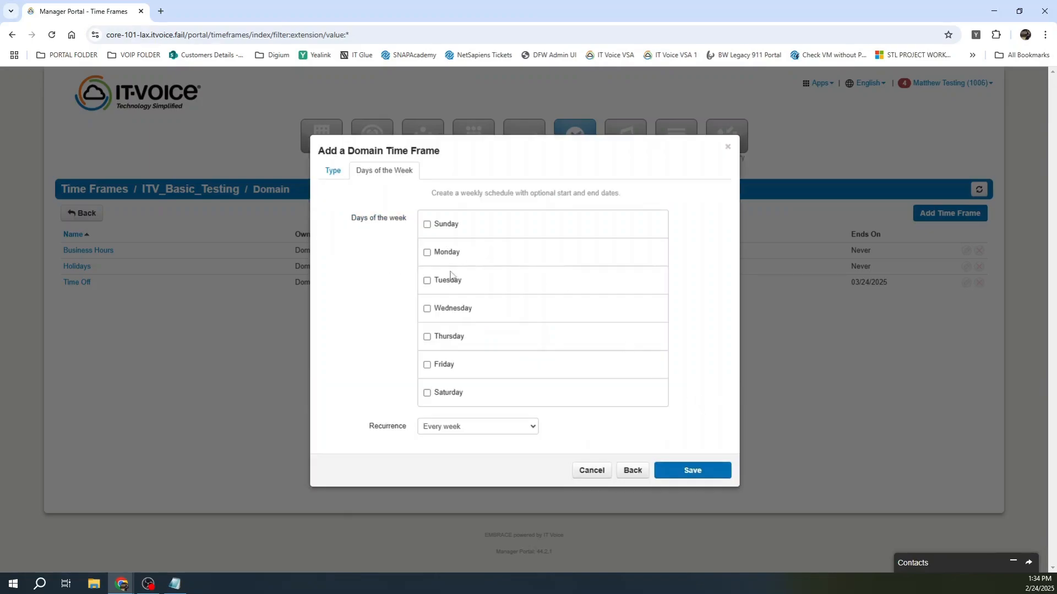
{"action": "left_click", "coordinate": [427, 254]}
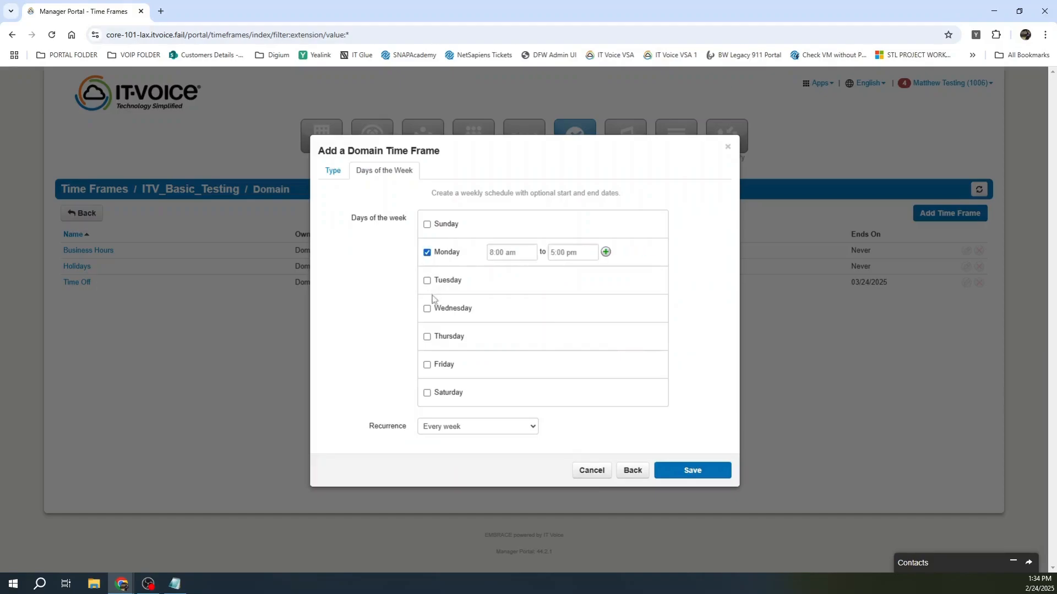
{"action": "left_click", "coordinate": [427, 308]}
{"action": "left_click", "coordinate": [428, 366]}
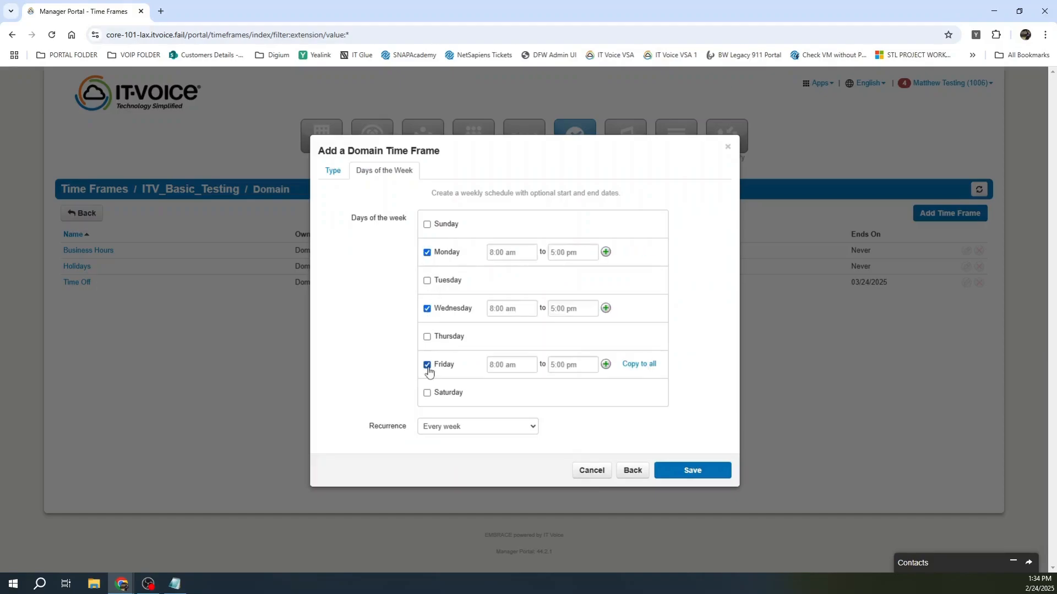
Step: Set Monday's hours to 8:07 am–5:09 pm and copy them to all checked days
{"action": "left_click", "coordinate": [521, 250]}
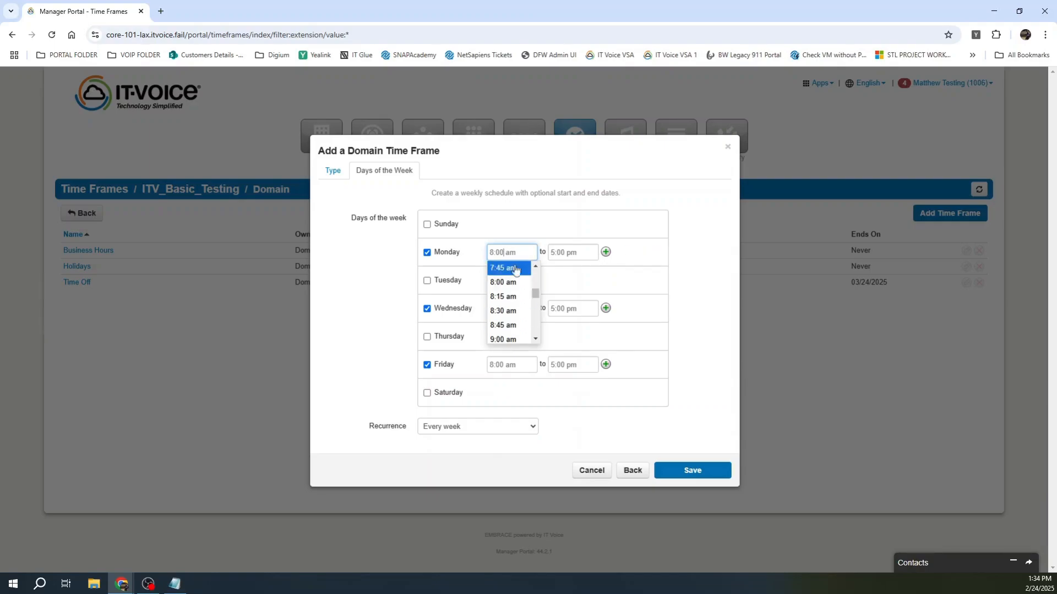
{"action": "key", "text": "BackSpace"}
{"action": "key", "text": "BackSpace"}
{"action": "type", "text": "07"}
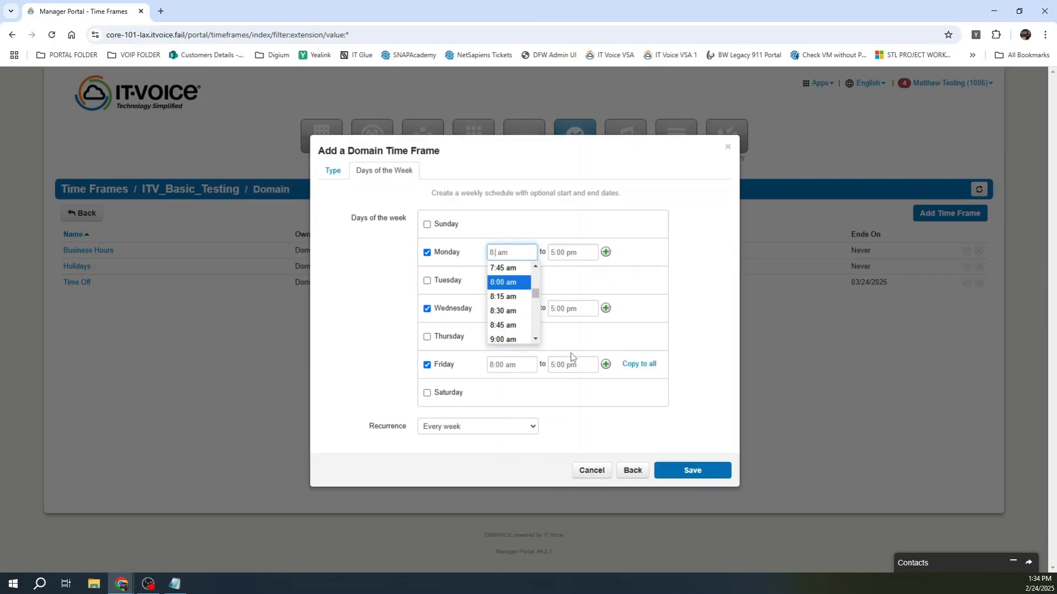
{"action": "left_click", "coordinate": [563, 252]}
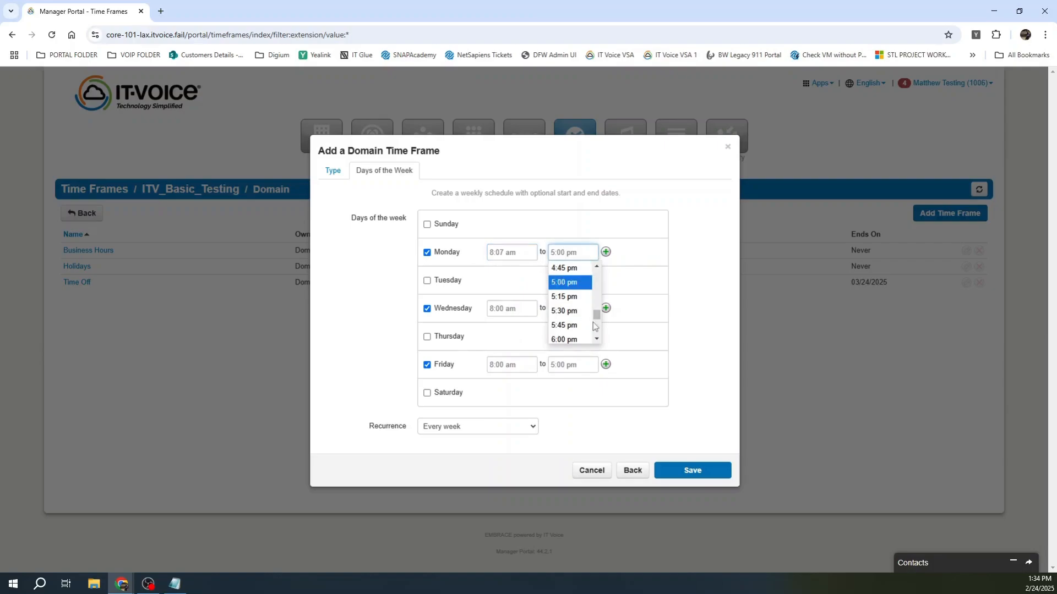
{"action": "key", "text": "BackSpace"}
{"action": "type", "text": "9"}
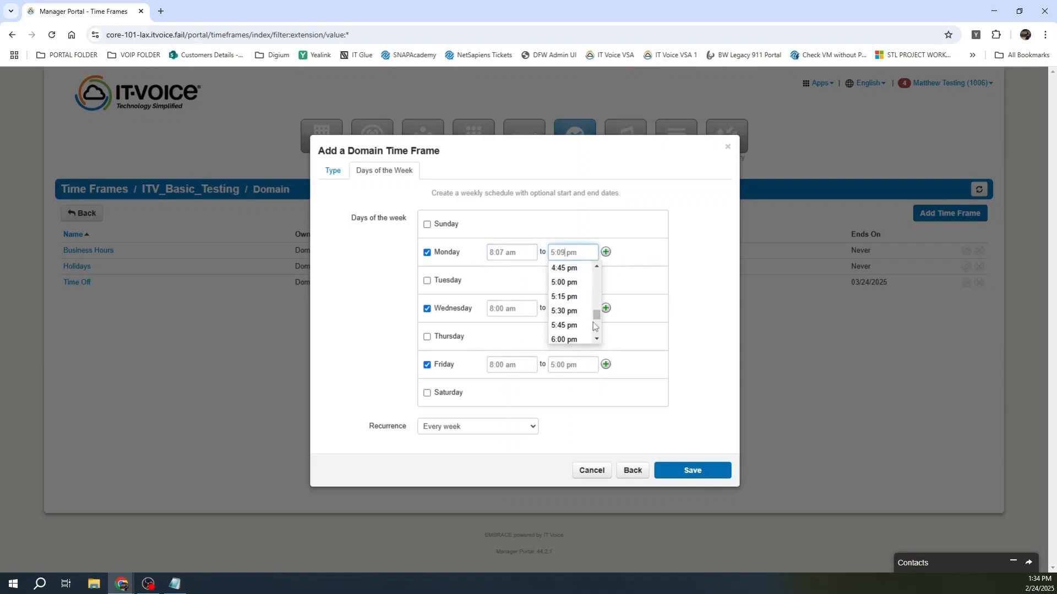
{"action": "left_click", "coordinate": [702, 230]}
{"action": "left_click", "coordinate": [580, 252]}
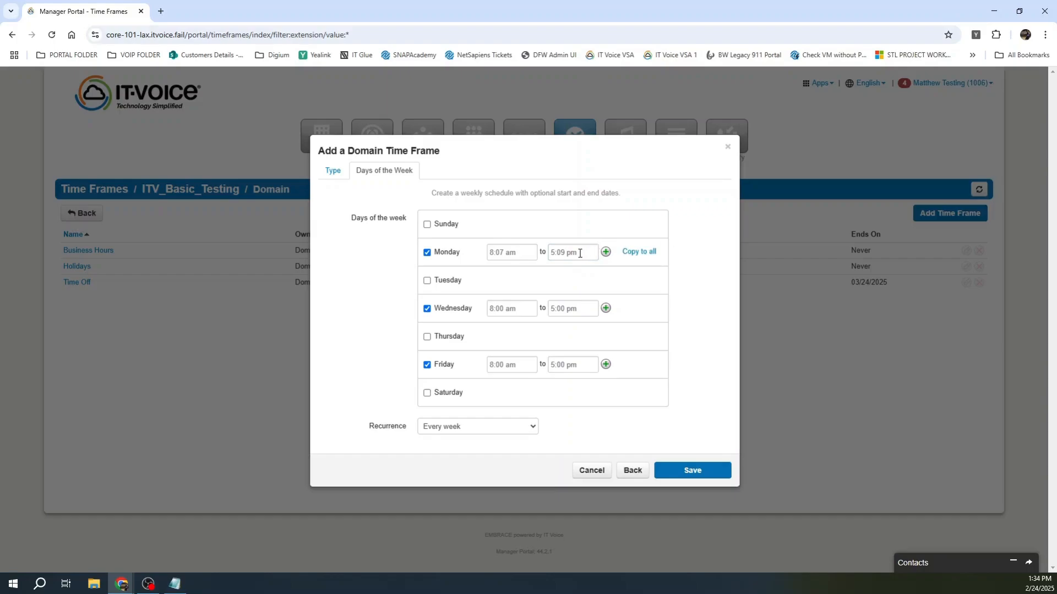
{"action": "left_click", "coordinate": [637, 252]}
Step: Keep recurrence at every week and save Test Time Frame
{"action": "left_click", "coordinate": [484, 430]}
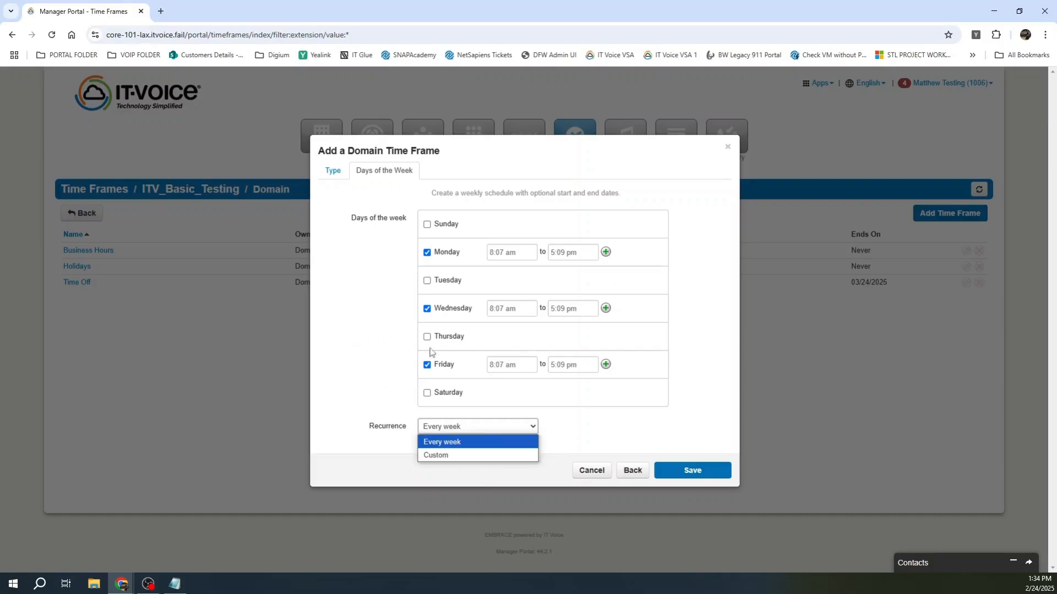
{"action": "left_click", "coordinate": [707, 418]}
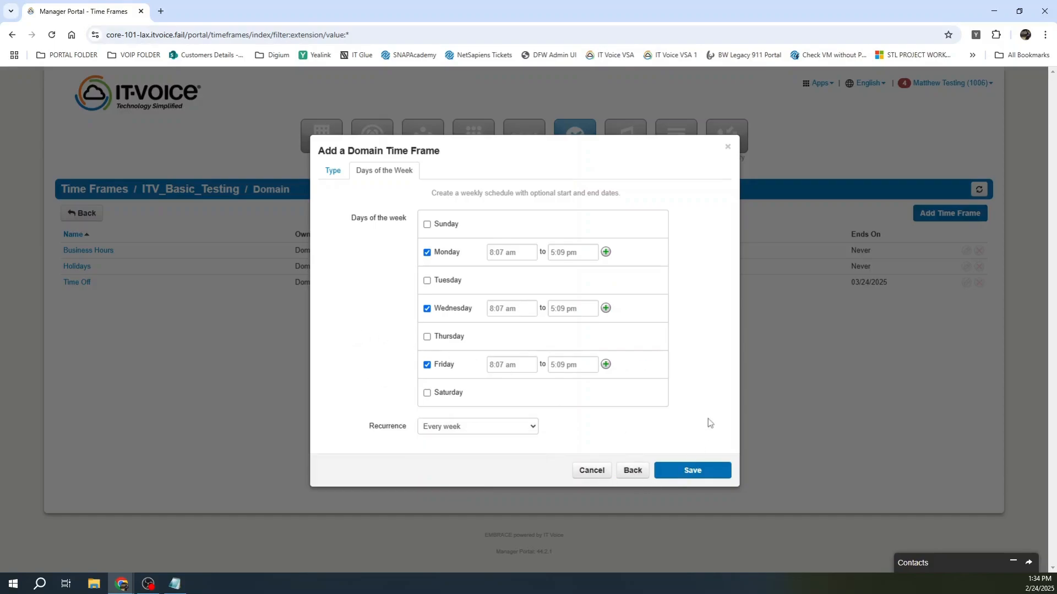
{"action": "left_click", "coordinate": [696, 473]}
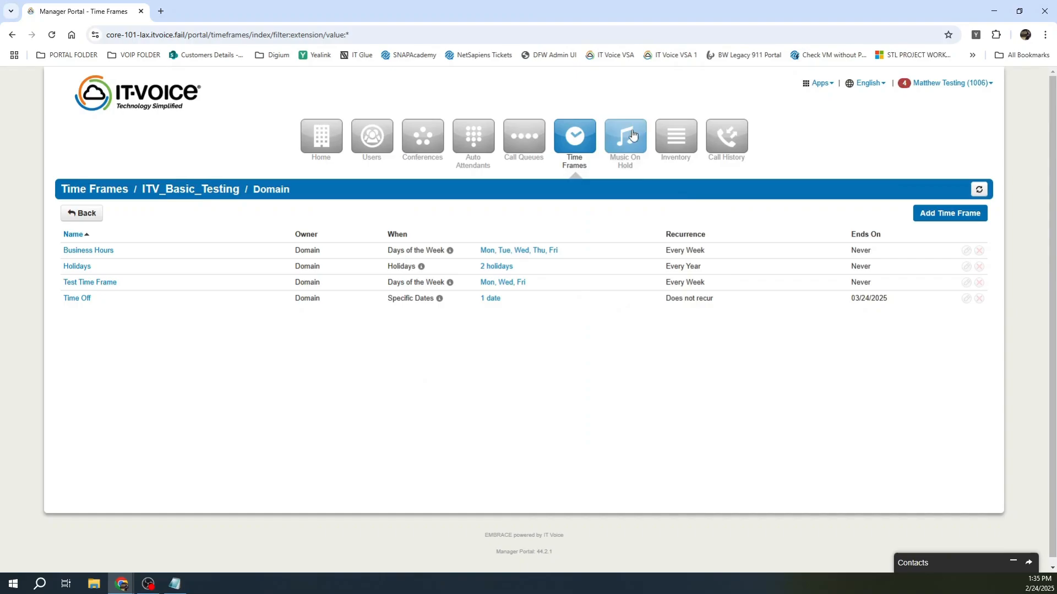
Step: Open the Domain's Music On Hold settings, showing no music or messages yet
{"action": "left_click", "coordinate": [632, 135]}
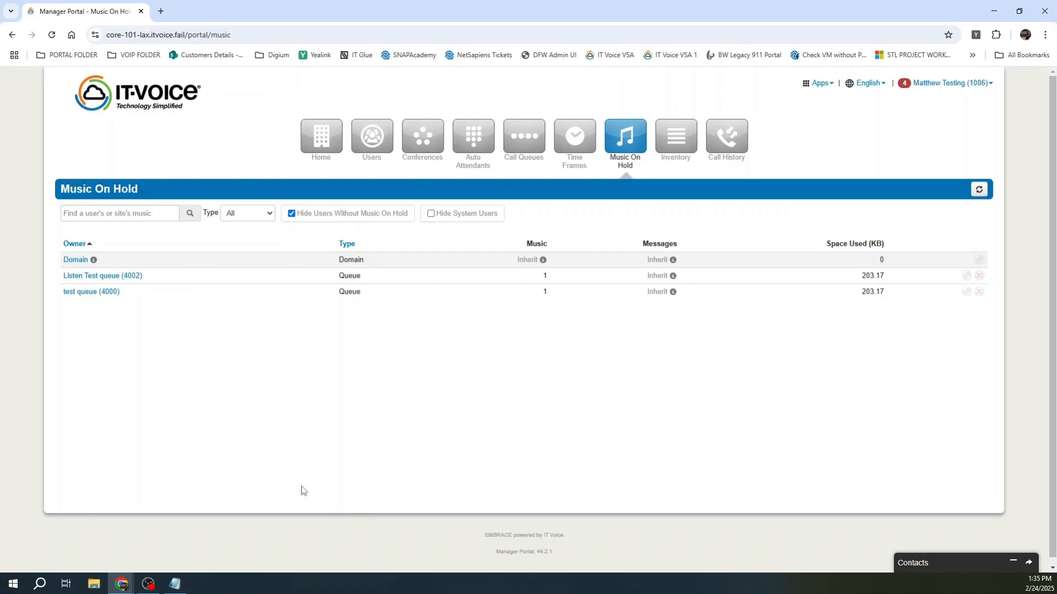
{"action": "left_click", "coordinate": [80, 265]}
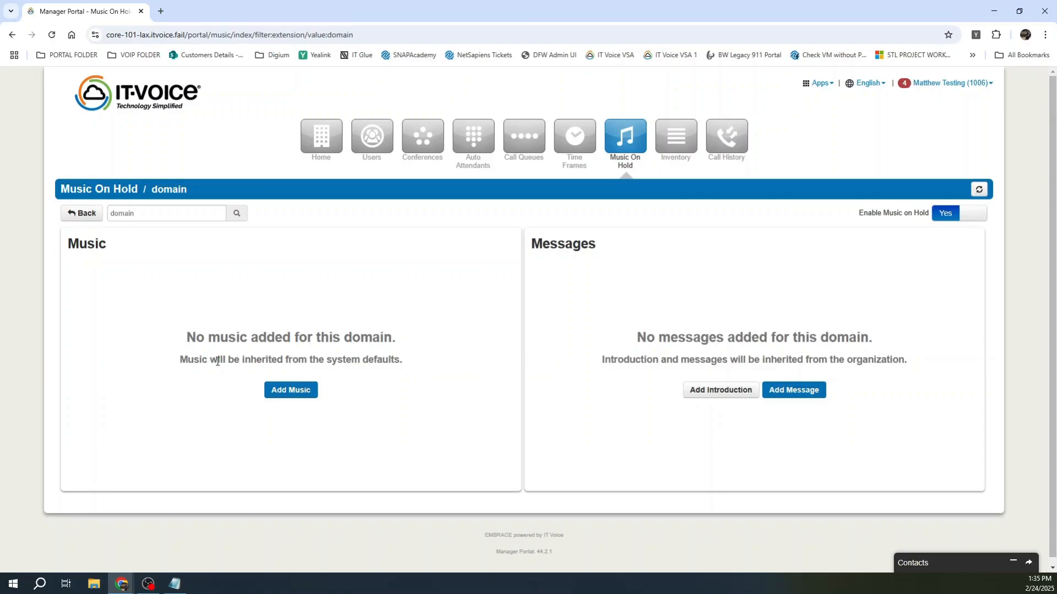
Step: Preview Add Music and a Text-To-Speech introduction, cancelling both, then go to Inventory's Phone Numbers
{"action": "left_click", "coordinate": [287, 389]}
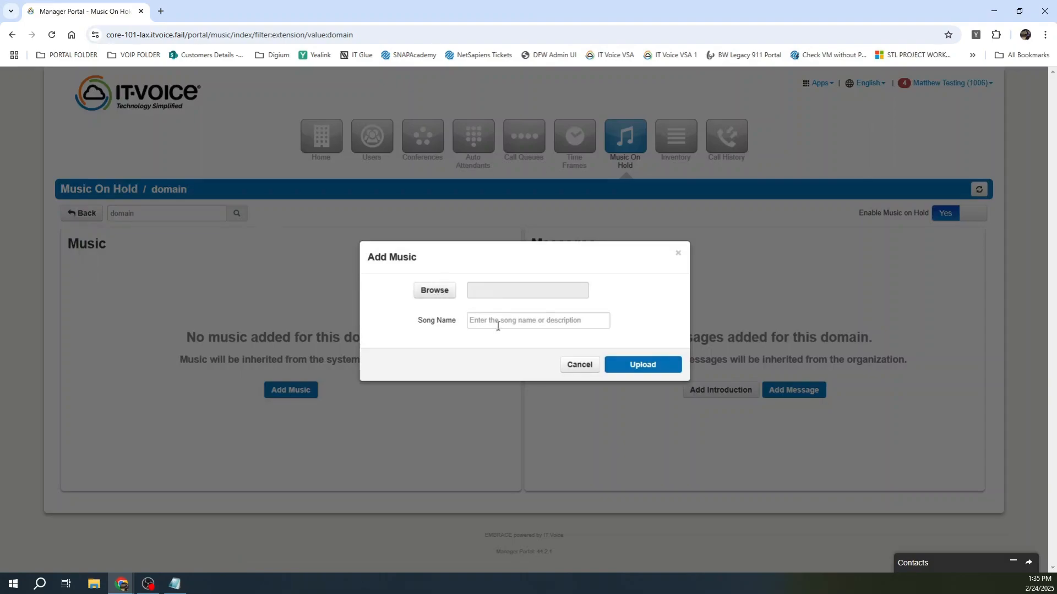
{"action": "left_click", "coordinate": [577, 366]}
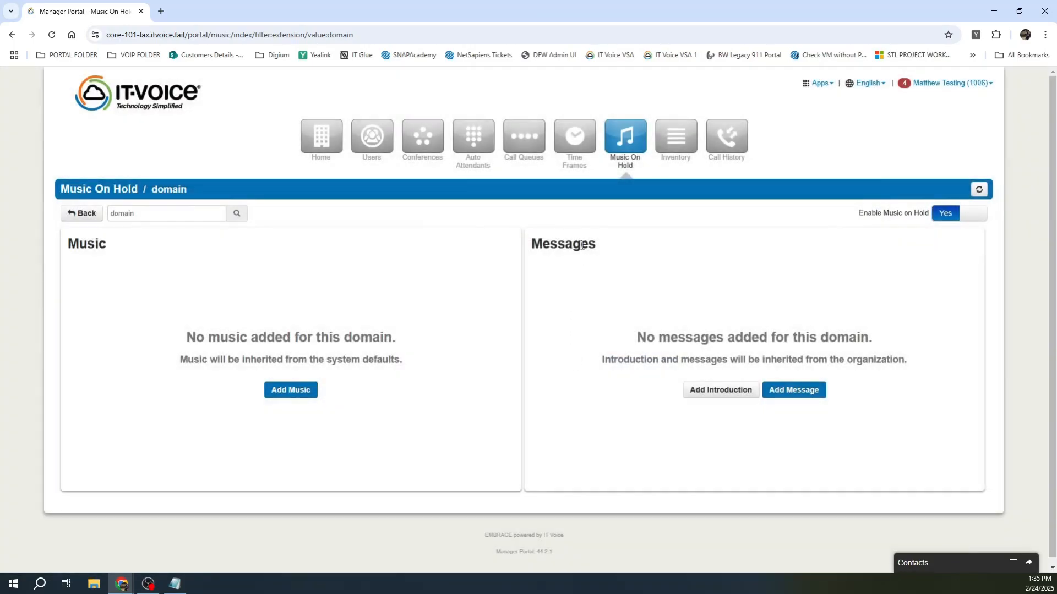
{"action": "left_click", "coordinate": [706, 392]}
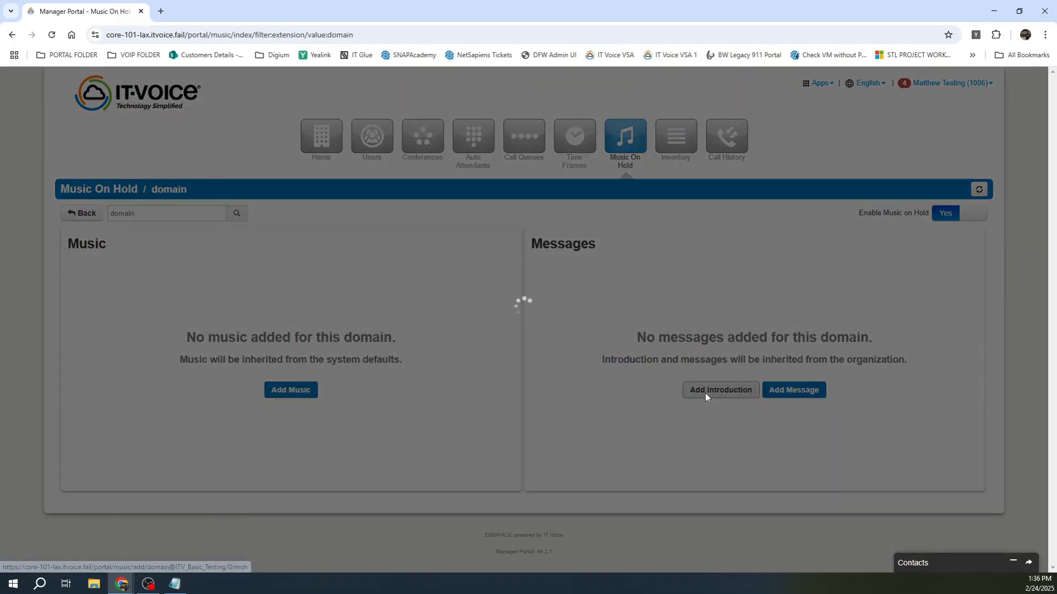
{"action": "left_click", "coordinate": [497, 292]}
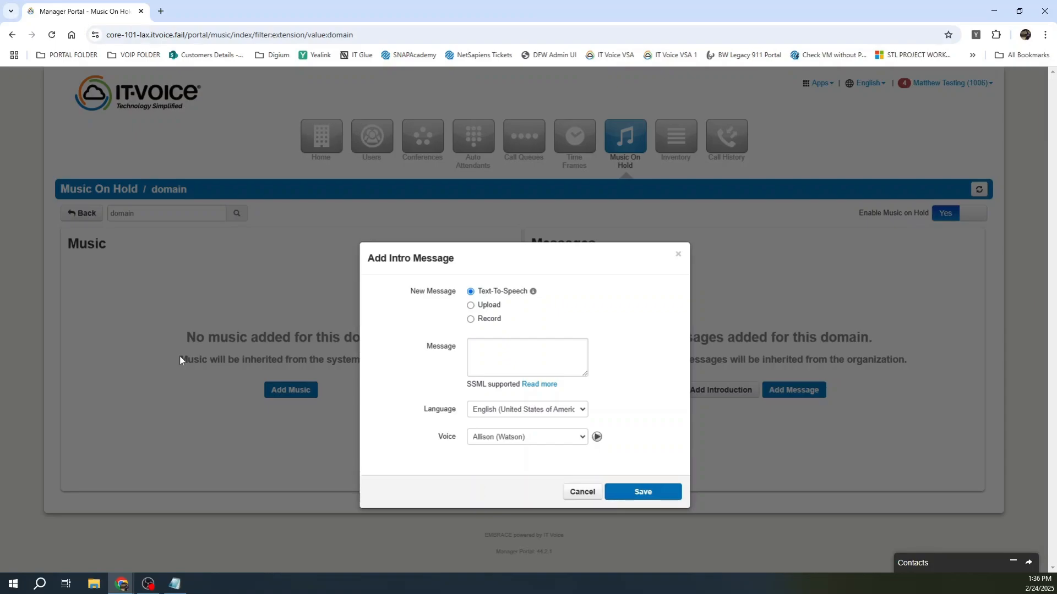
{"action": "left_click", "coordinate": [538, 439]}
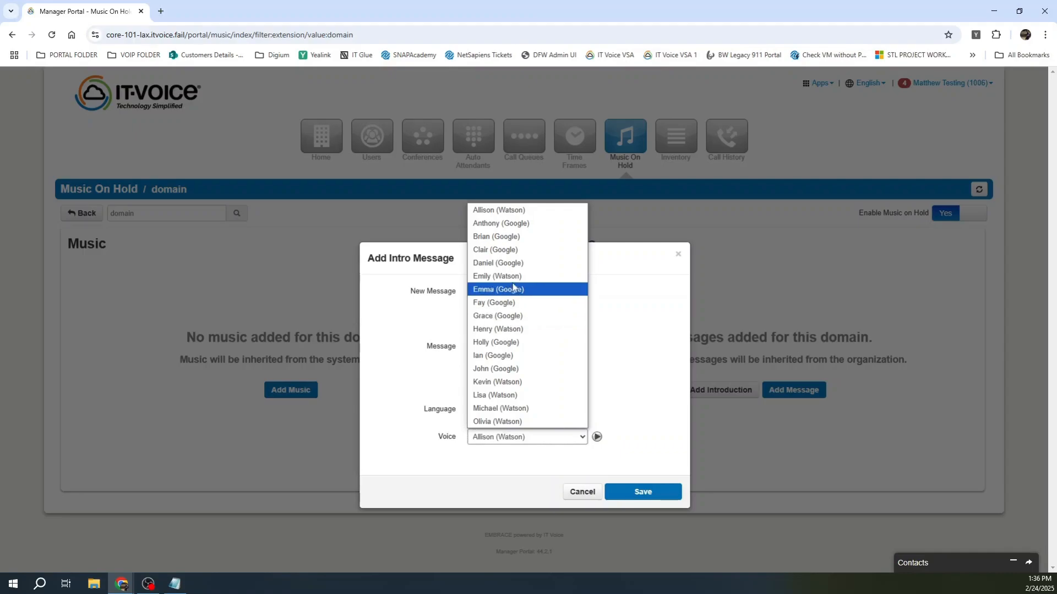
{"action": "left_click", "coordinate": [638, 313]}
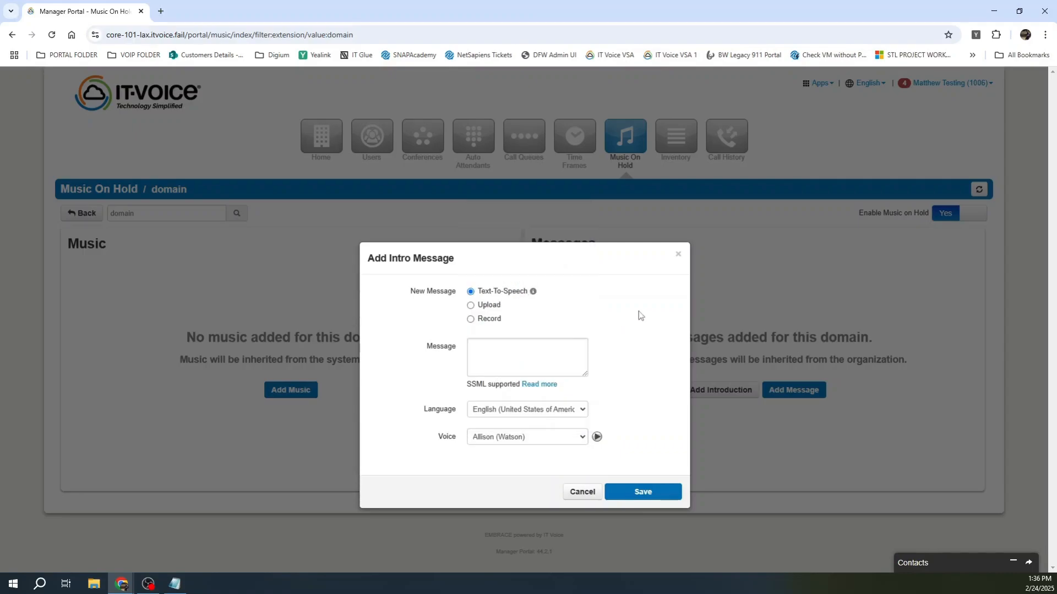
{"action": "left_click", "coordinate": [580, 492]}
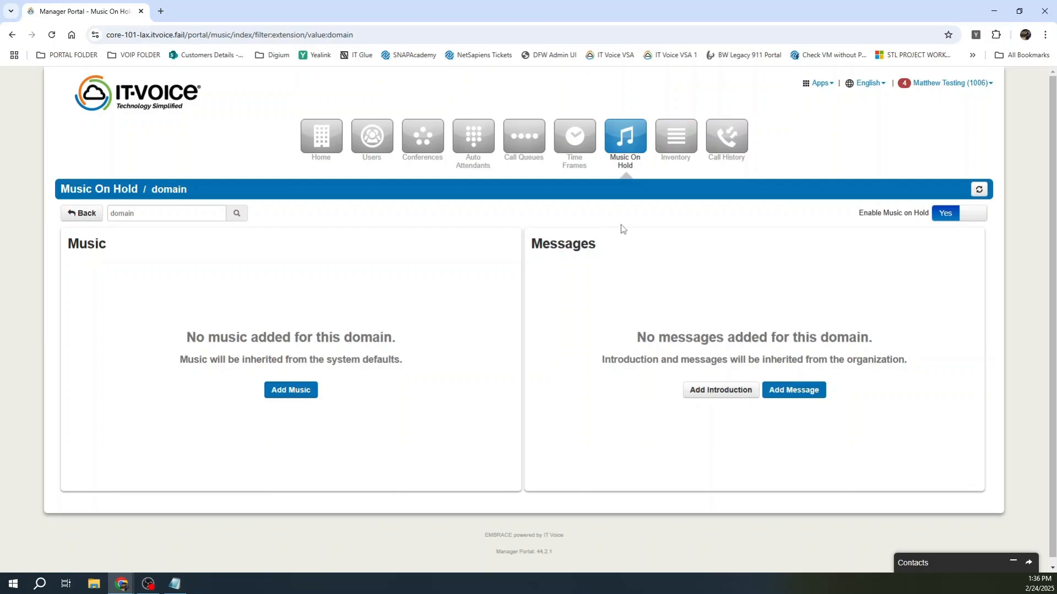
{"action": "left_click", "coordinate": [679, 128]}
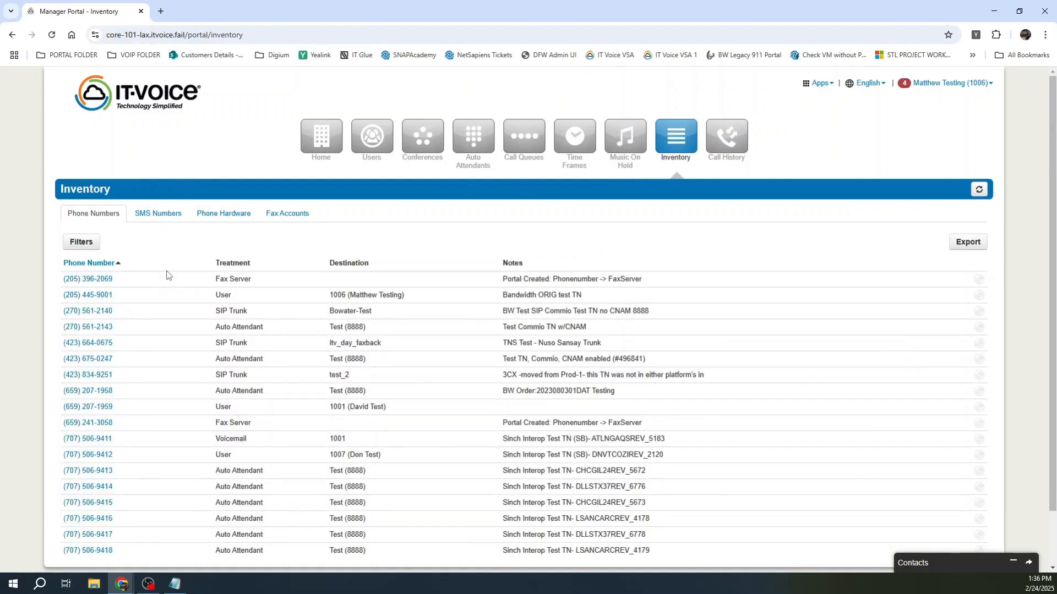
Step: Reassign the Bandwidth ORIG test TN number from user 1006 to user 1007, keeping Treatment as User
{"action": "scroll", "coordinate": [109, 308], "scroll_direction": "down", "scroll_amount": 1}
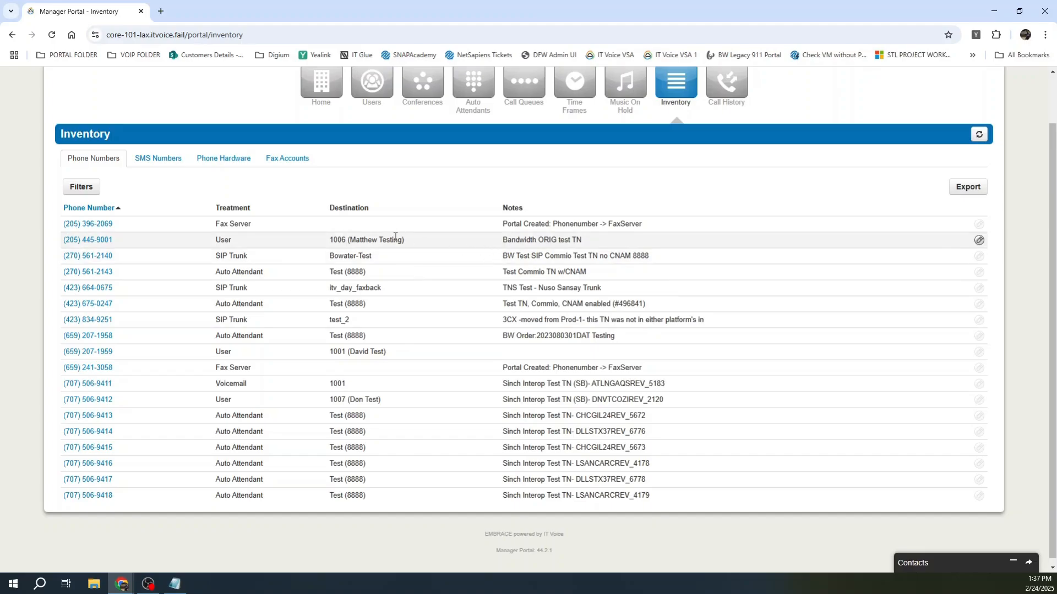
{"action": "left_click", "coordinate": [980, 241]}
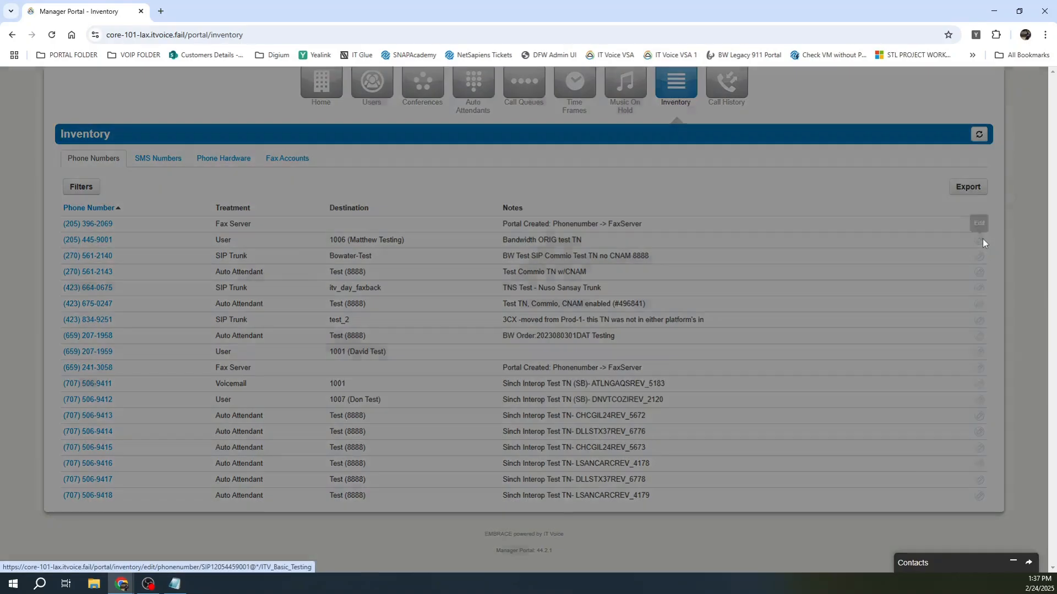
{"action": "left_click", "coordinate": [485, 297]}
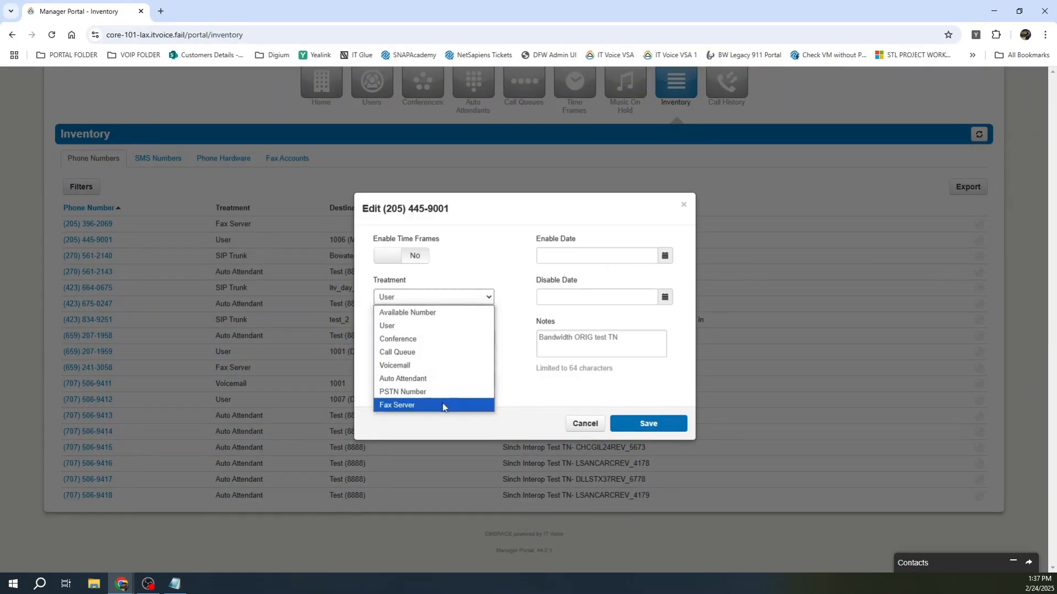
{"action": "left_click", "coordinate": [445, 327]}
{"action": "left_click", "coordinate": [455, 340]}
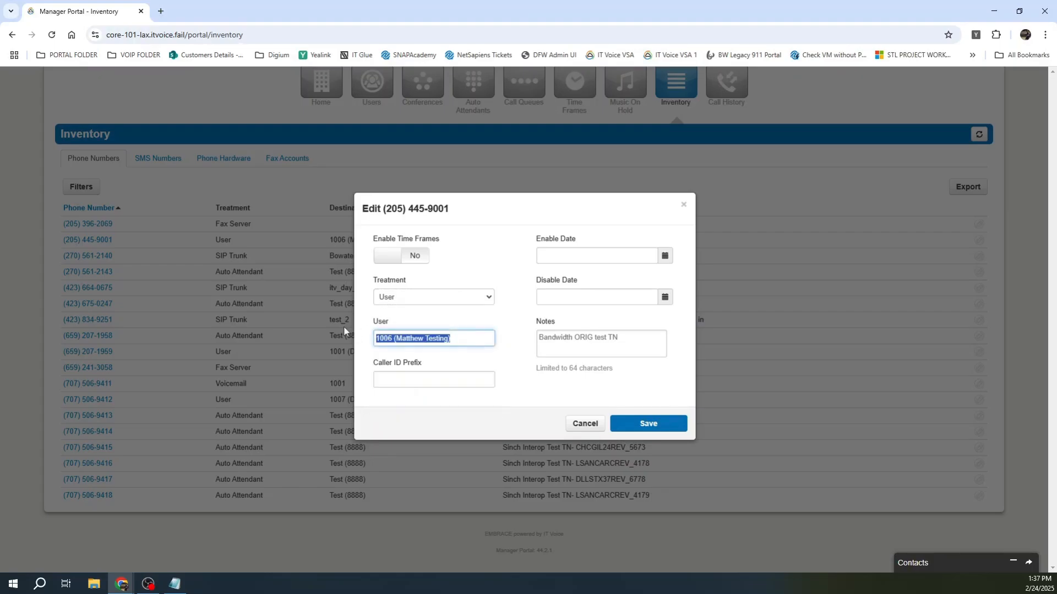
{"action": "type", "text": "1007"}
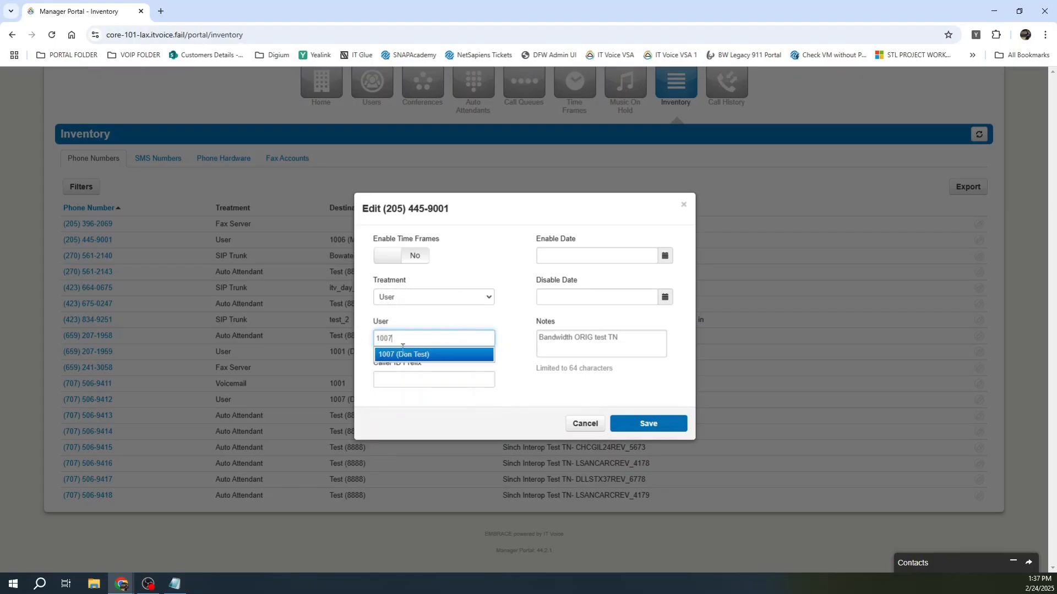
{"action": "left_click", "coordinate": [418, 356]}
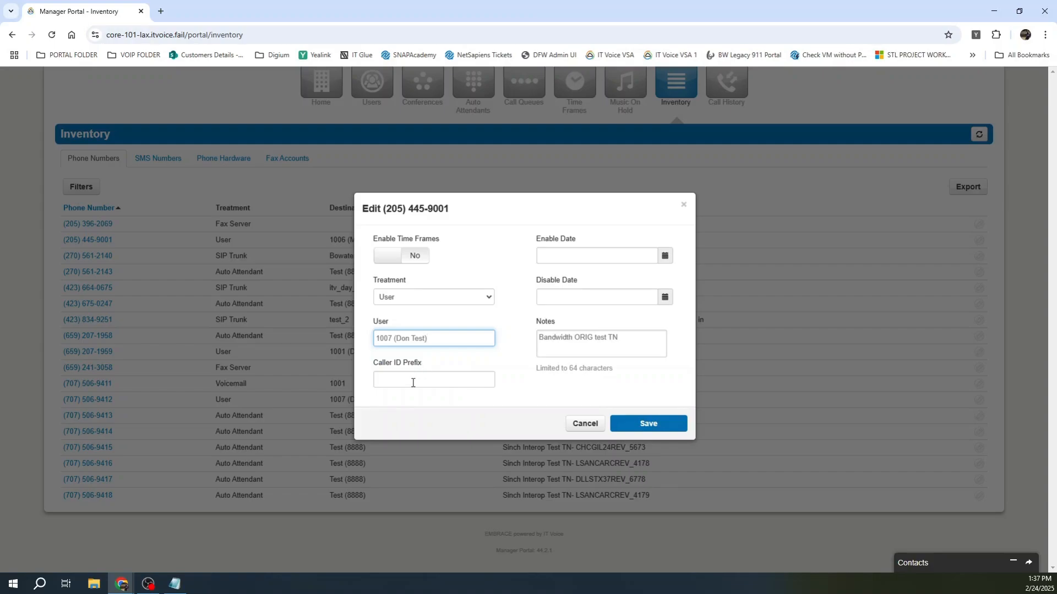
{"action": "left_click", "coordinate": [643, 427]}
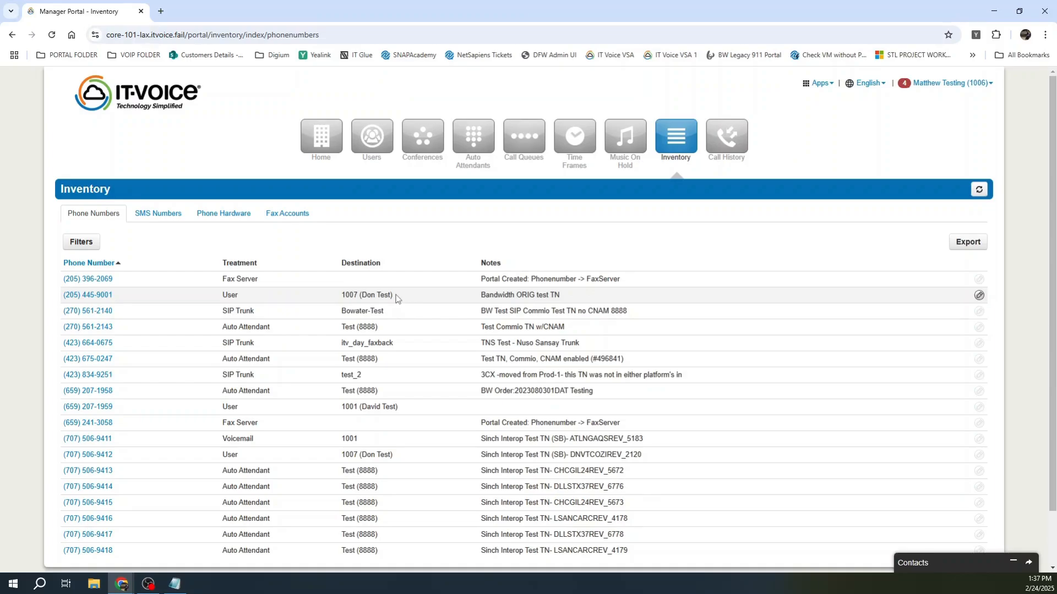
Step: Show the Phone Hardware list and check the phones' registration status details
{"action": "left_click", "coordinate": [233, 217]}
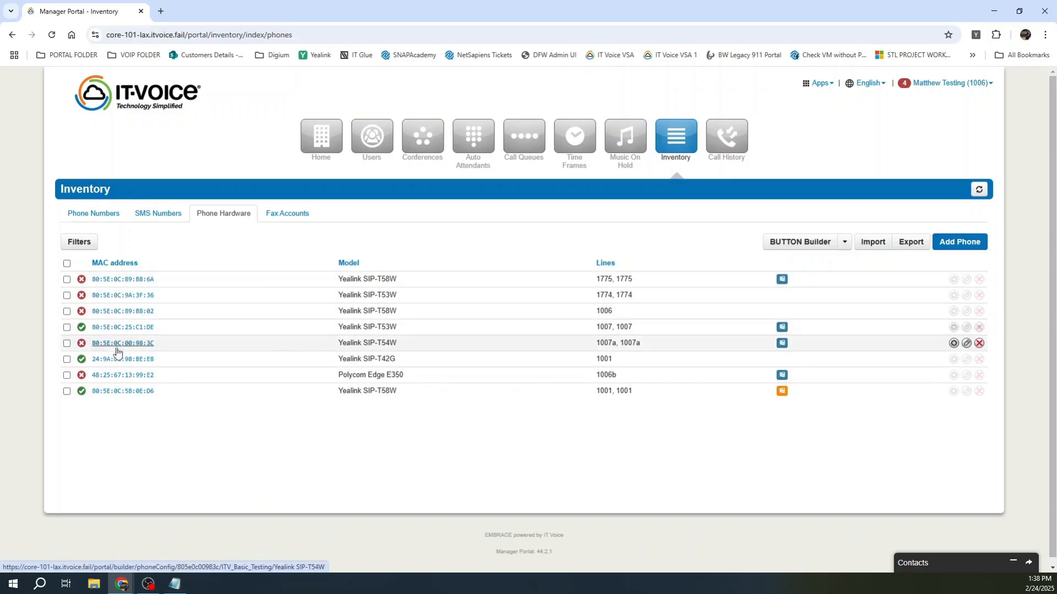
{"action": "mouse_move", "coordinate": [82, 281]}
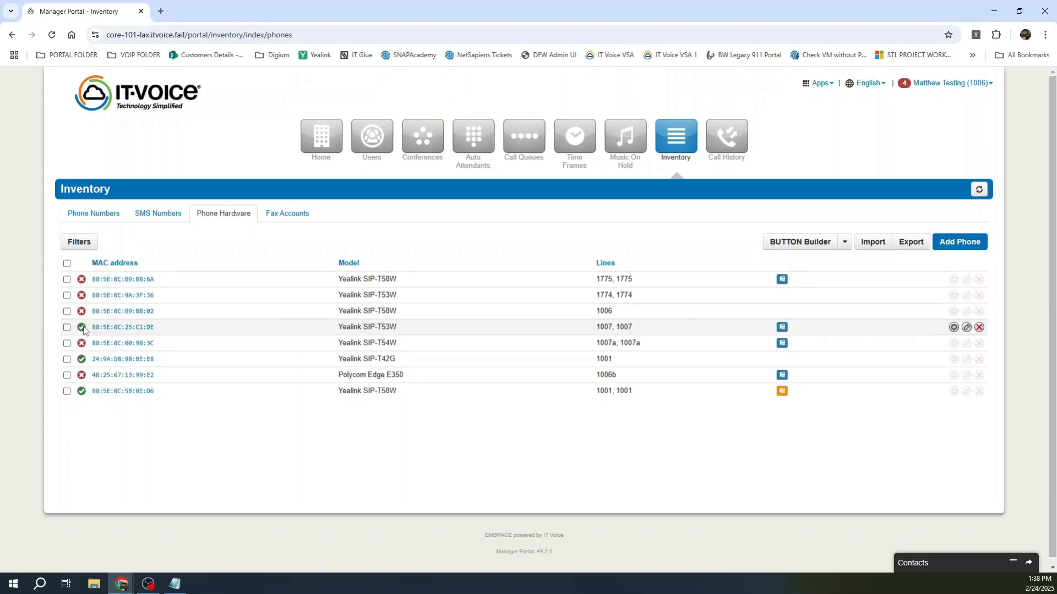
{"action": "mouse_move", "coordinate": [83, 313]}
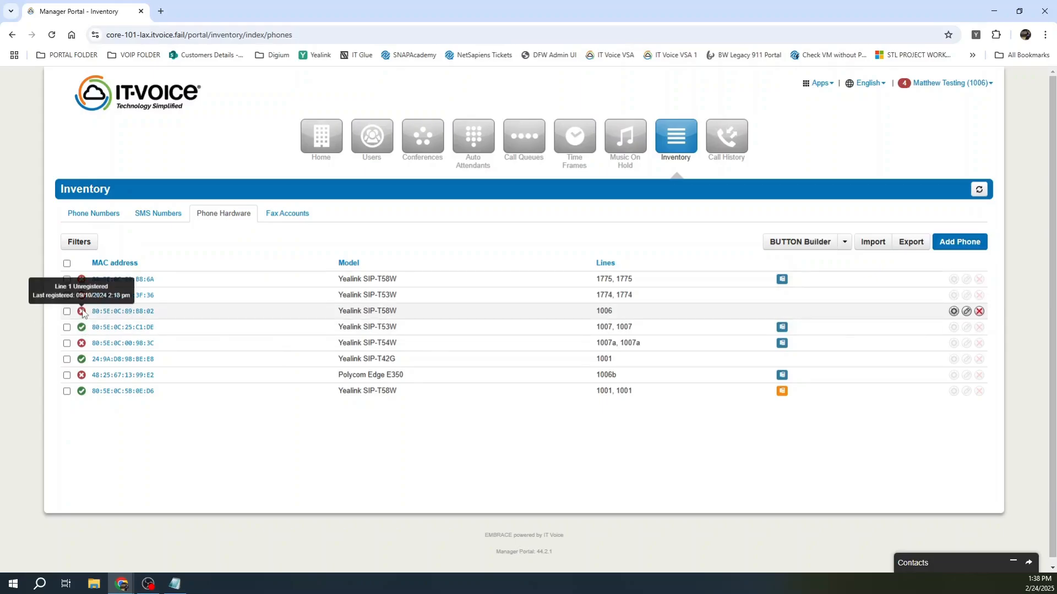
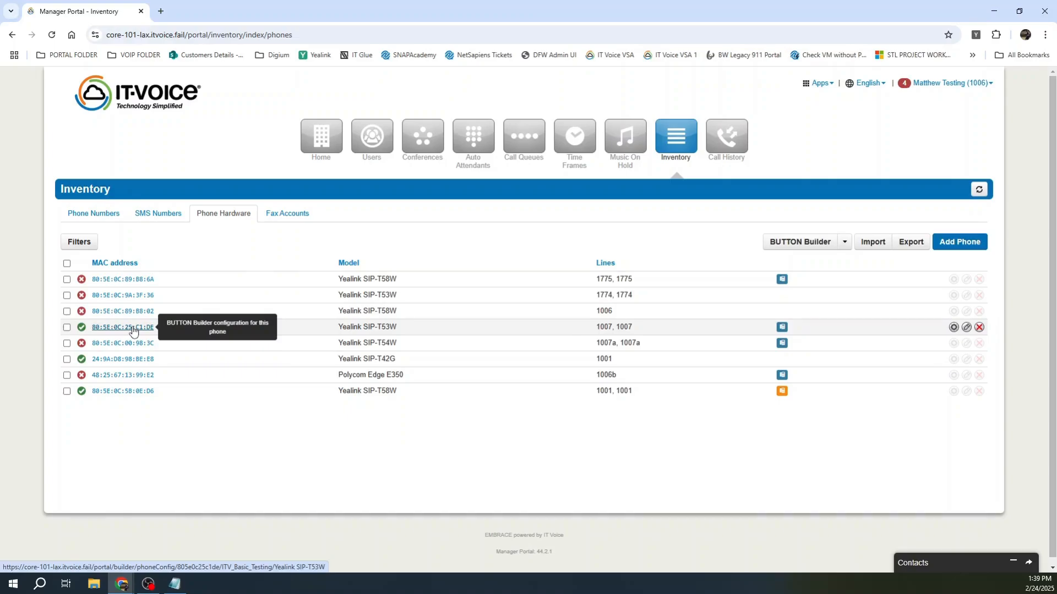
Step: Open the Yealink SIP-T53W phone 80:5E:0C:25:C1:DE in BUTTON Builder
{"action": "left_click", "coordinate": [132, 328]}
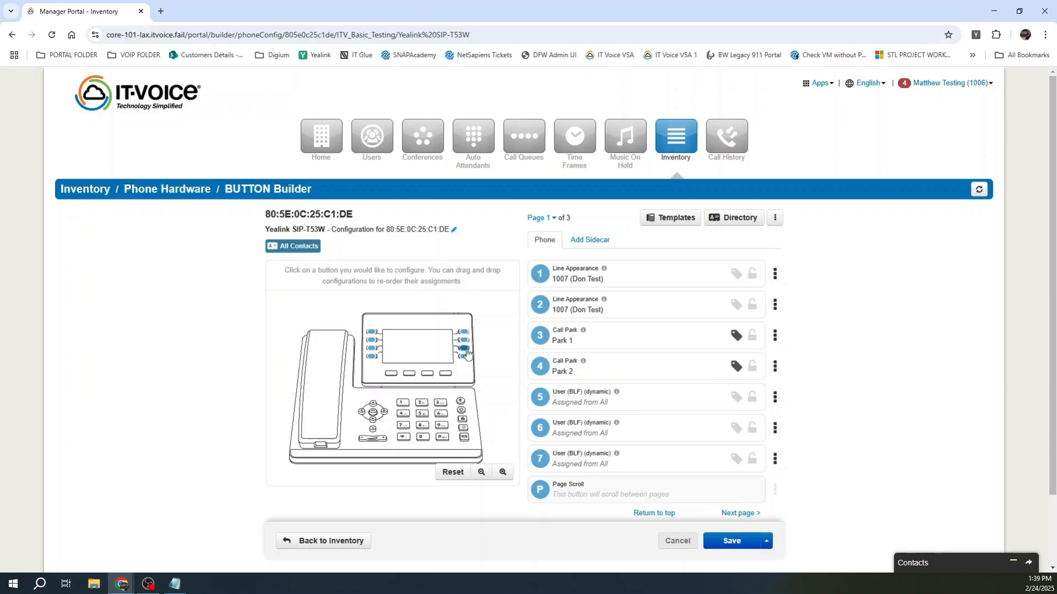
Step: Start editing line key 7 and page through all three pages of phone keys
{"action": "left_click", "coordinate": [466, 352]}
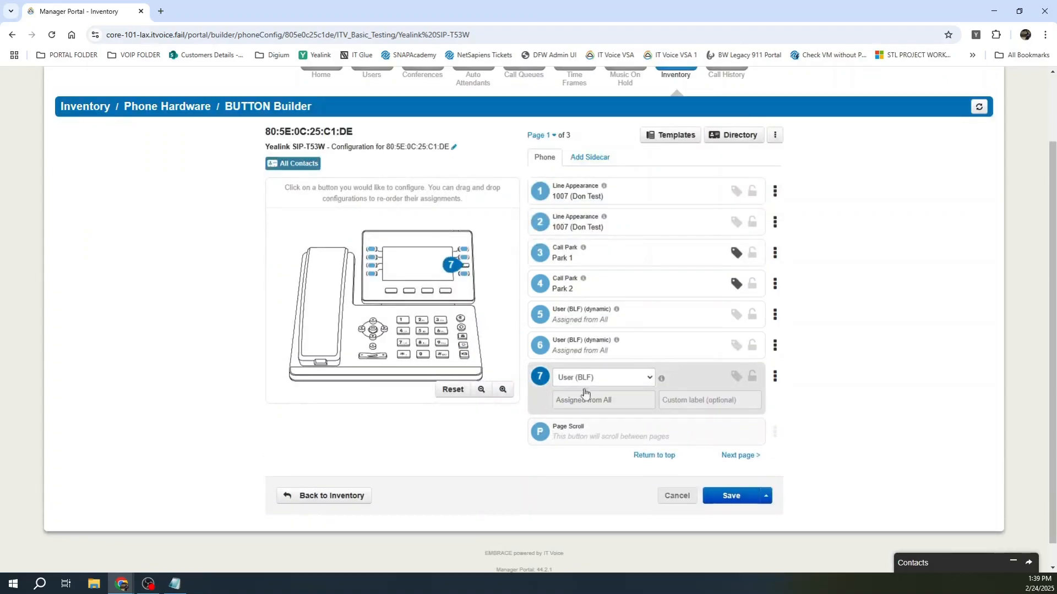
{"action": "left_click", "coordinate": [744, 457]}
{"action": "left_click", "coordinate": [740, 431]}
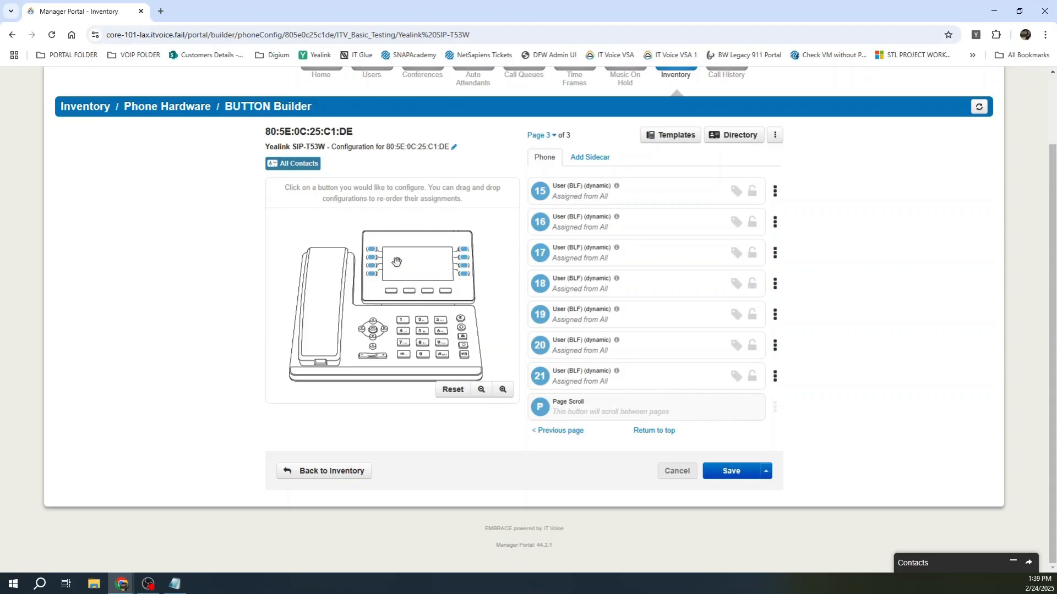
{"action": "left_click", "coordinate": [579, 436]}
{"action": "left_click", "coordinate": [575, 434]}
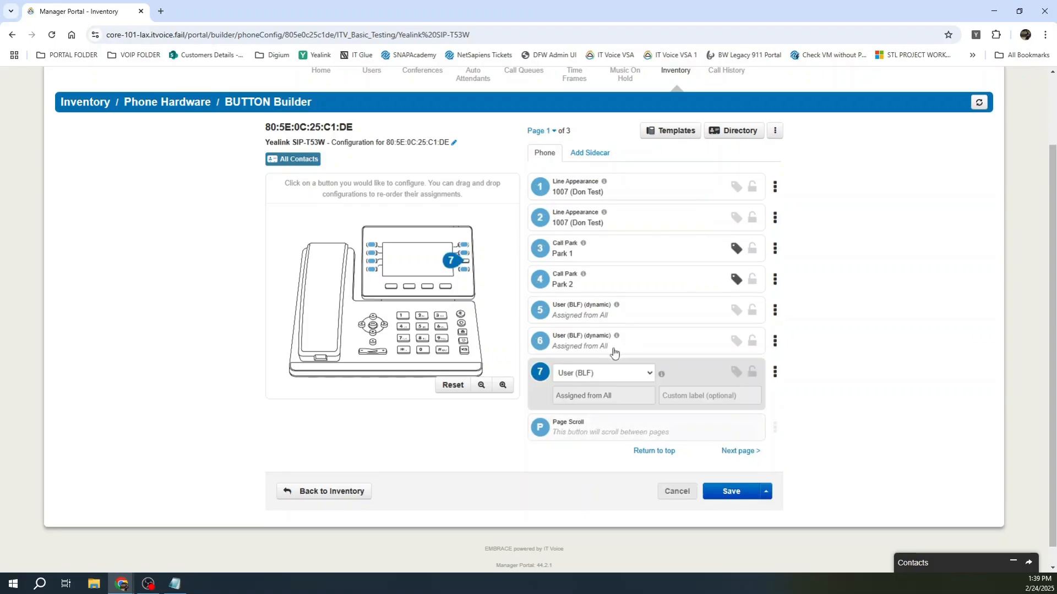
Step: Select line key 5 for editing and list its assignable features
{"action": "left_click", "coordinate": [611, 312]}
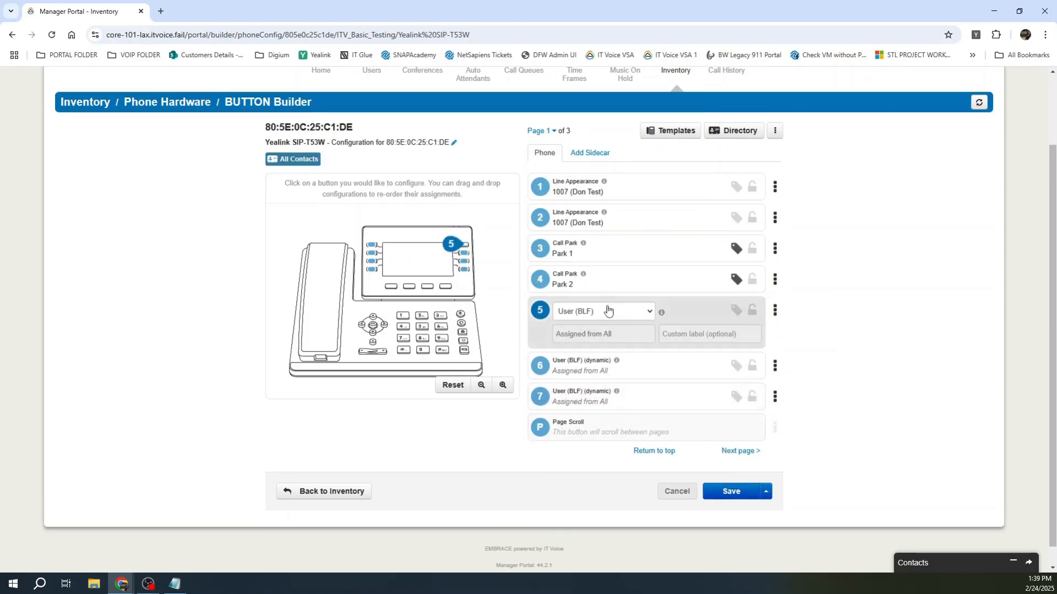
{"action": "left_click", "coordinate": [464, 253]}
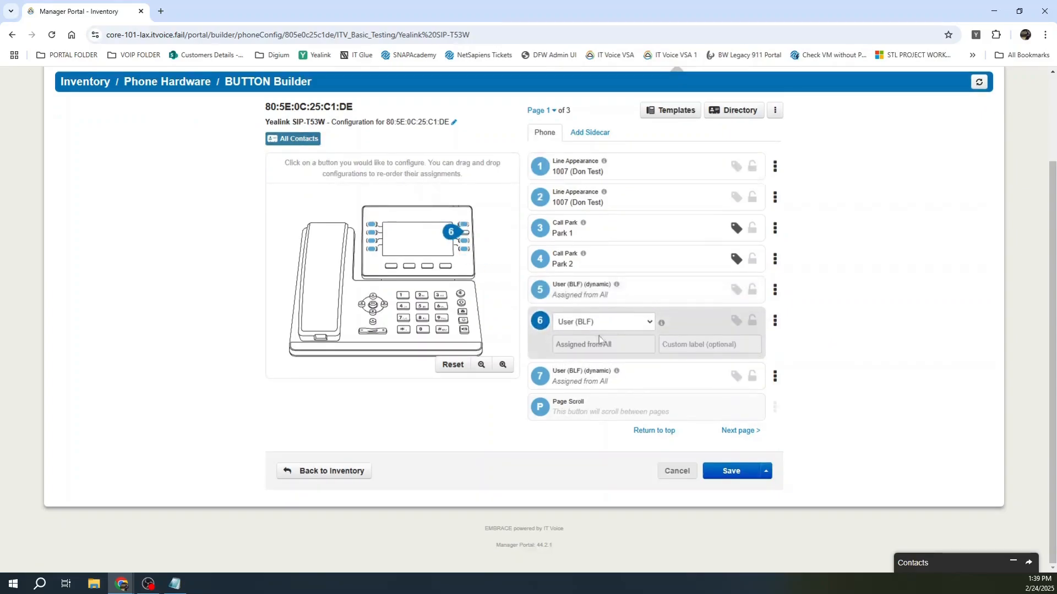
{"action": "left_click", "coordinate": [464, 225]}
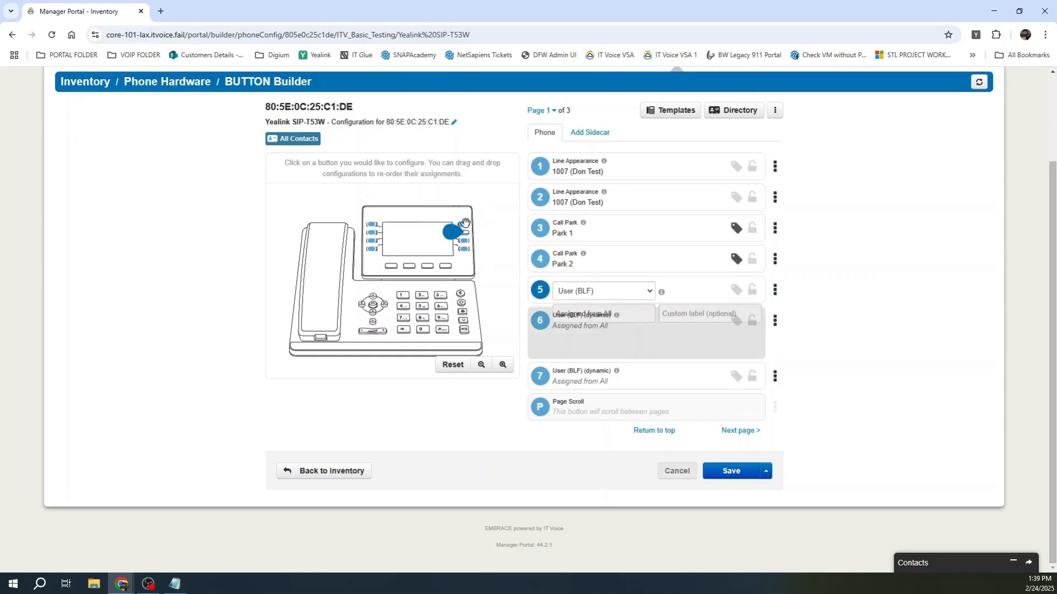
{"action": "left_click", "coordinate": [638, 292]}
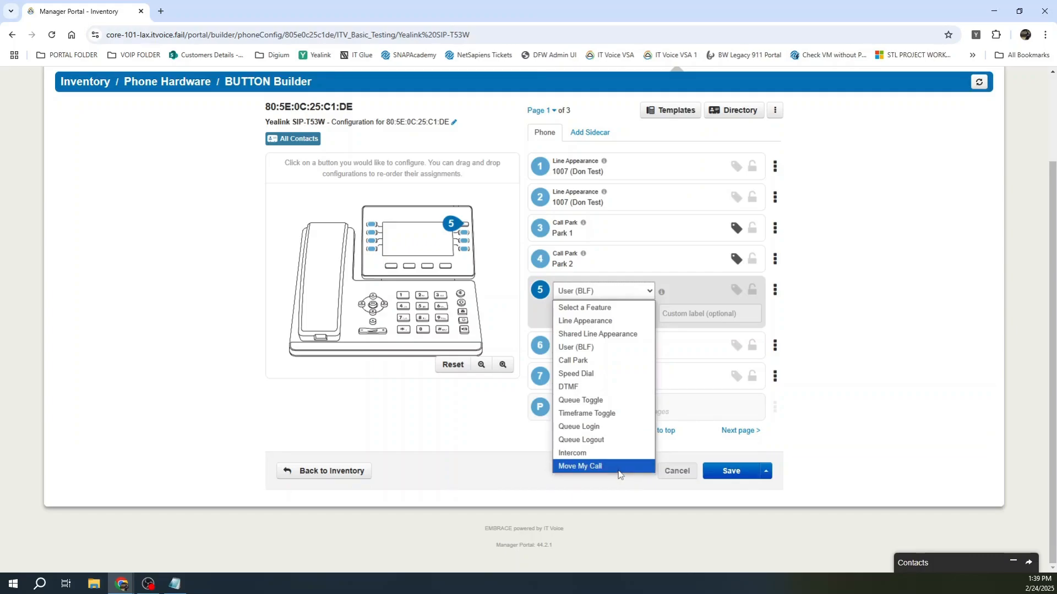
Step: Make key 5 a Speed Dial to an external phone number, then save and resync
{"action": "left_click", "coordinate": [593, 372]}
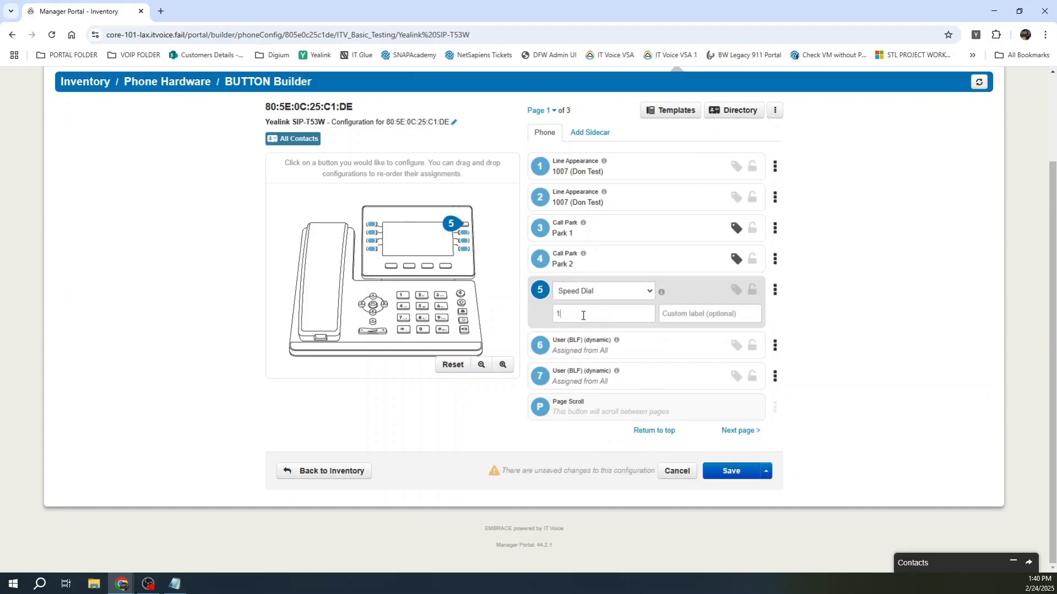
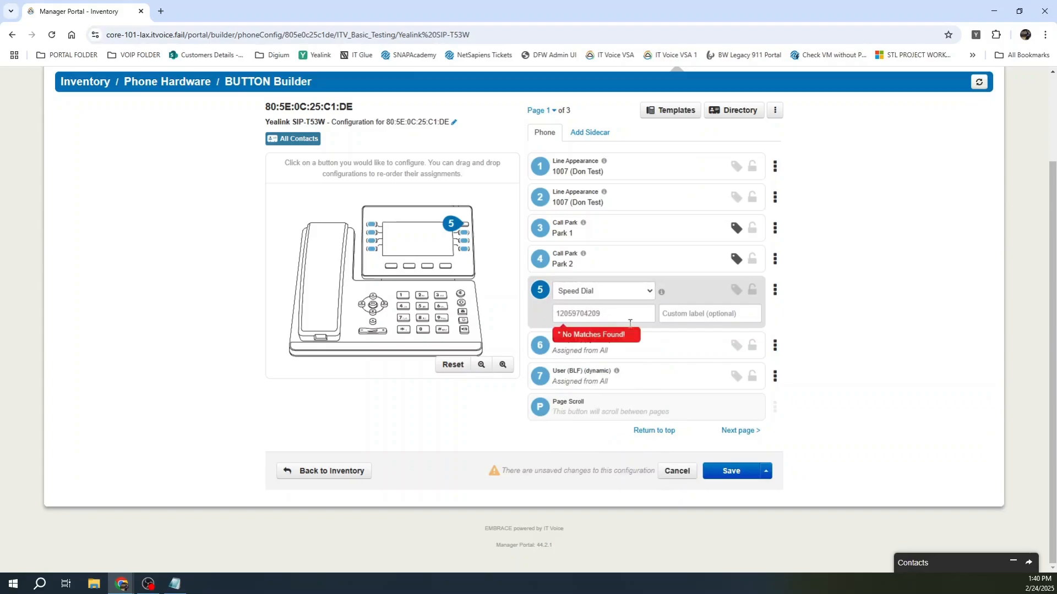
{"action": "left_click", "coordinate": [698, 314]}
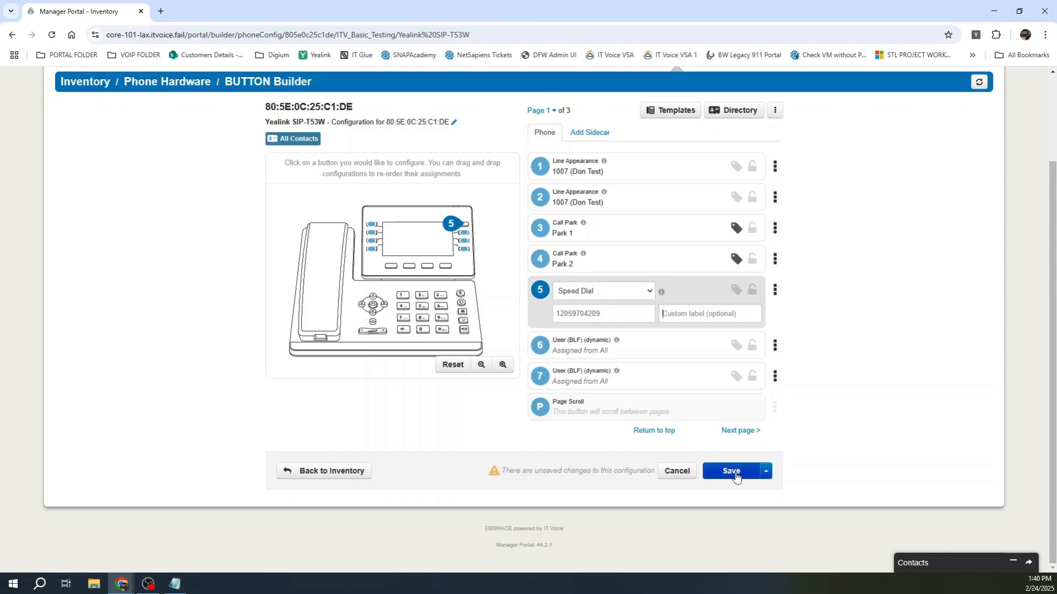
{"action": "left_click", "coordinate": [765, 471]}
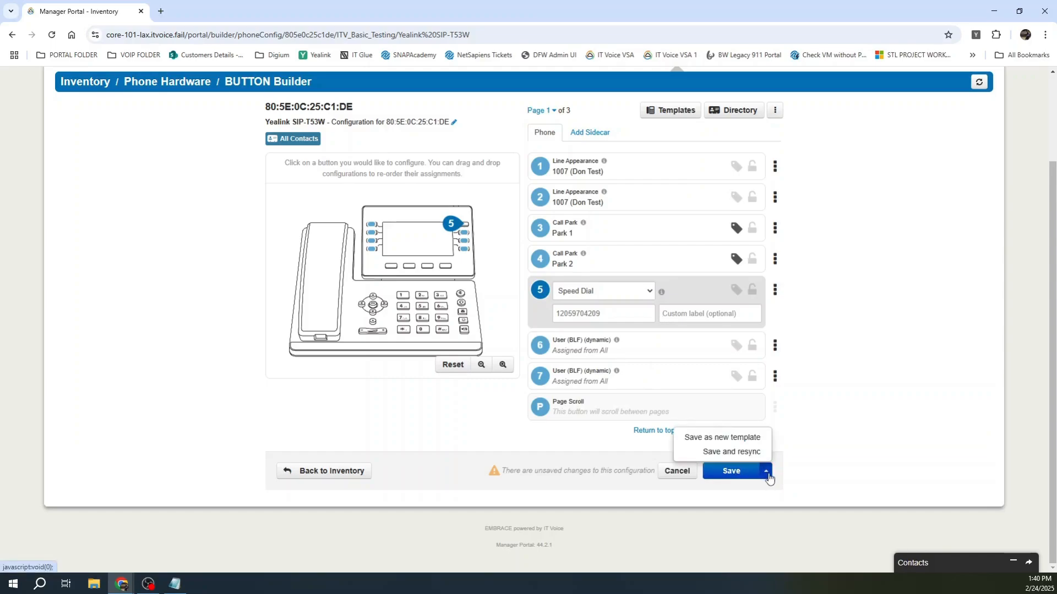
{"action": "left_click", "coordinate": [750, 452]}
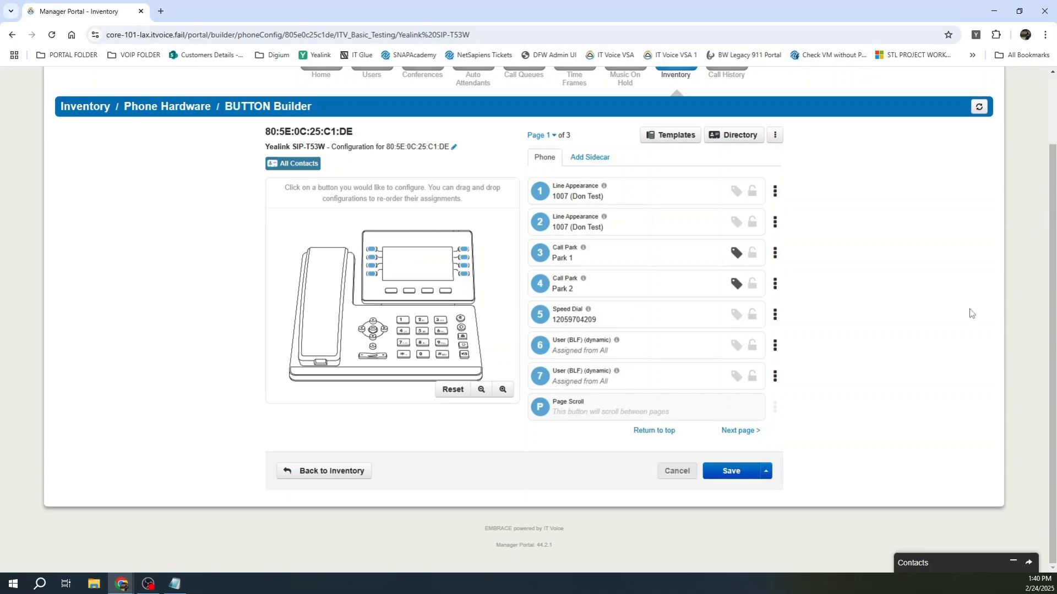
Step: Go back to the Phone Hardware inventory via the breadcrumb
{"action": "left_click", "coordinate": [765, 471]}
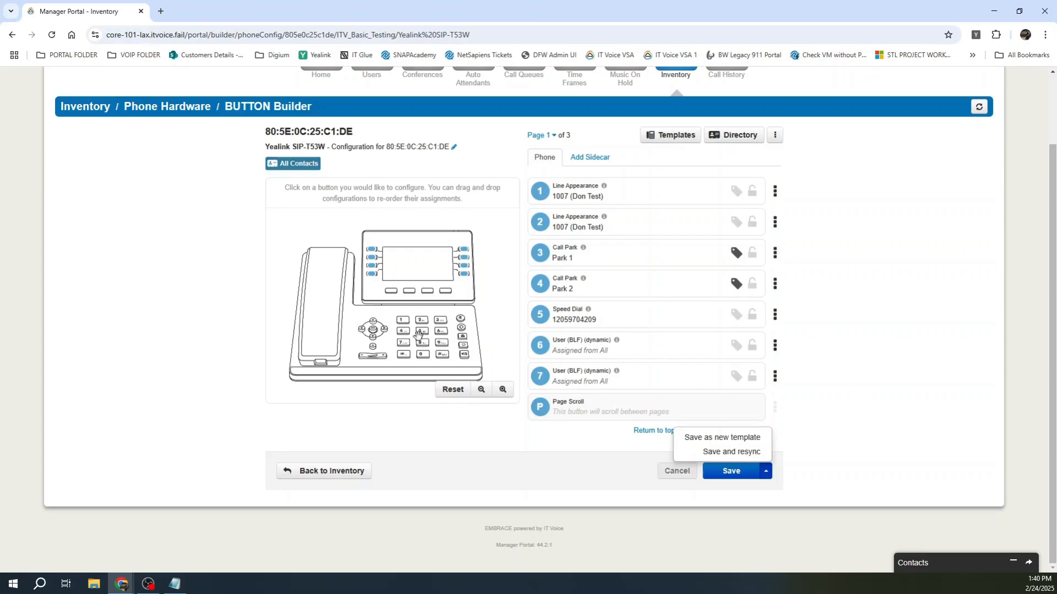
{"action": "scroll", "coordinate": [424, 351], "scroll_direction": "up", "scroll_amount": 1}
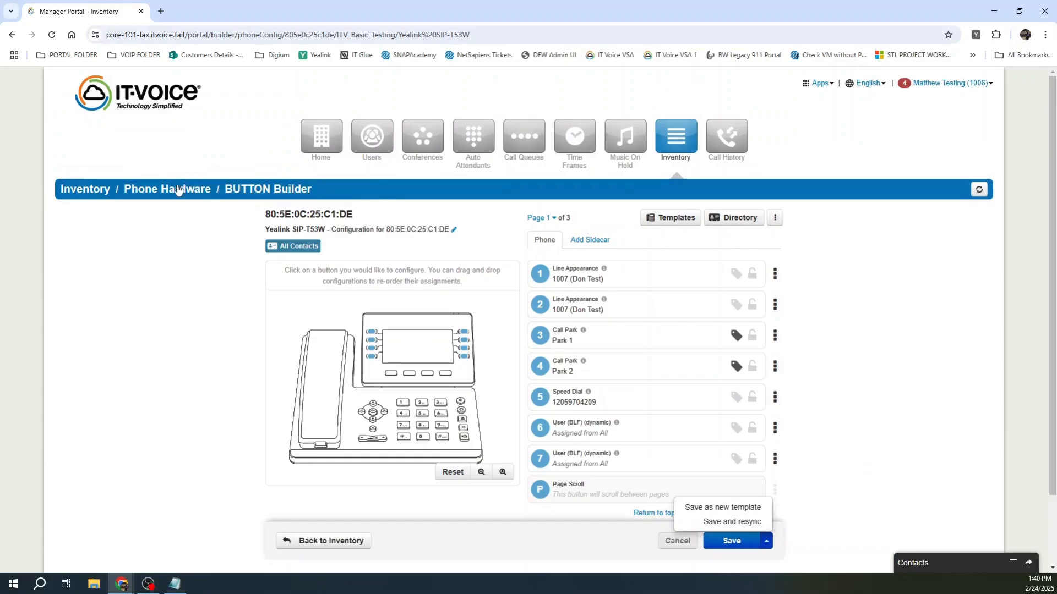
{"action": "left_click", "coordinate": [174, 190]}
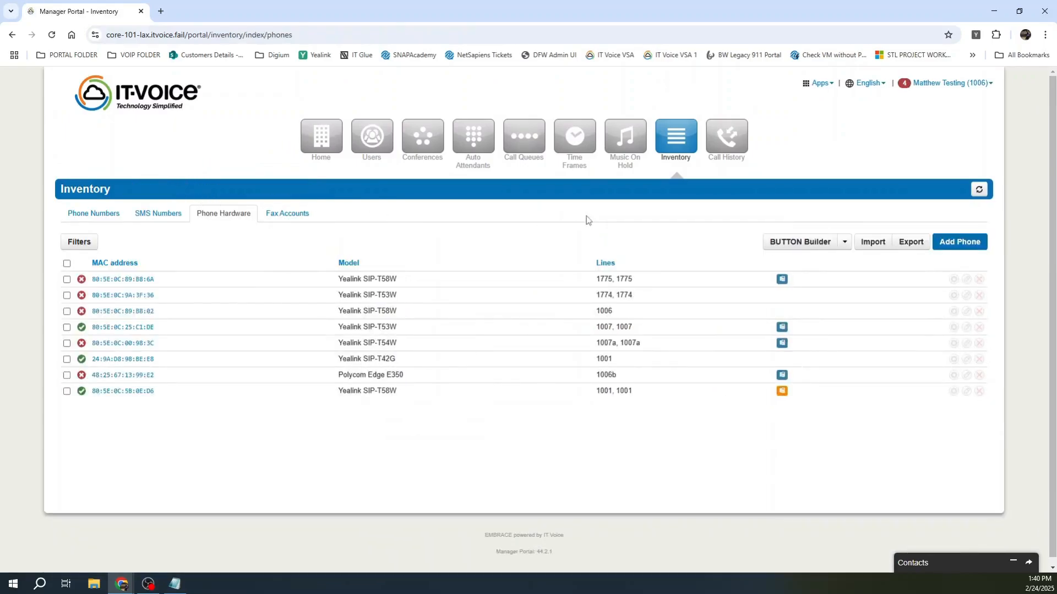
Step: Show the 02/23–02/24/2025 call history and open its Filters dialog
{"action": "left_click", "coordinate": [715, 137]}
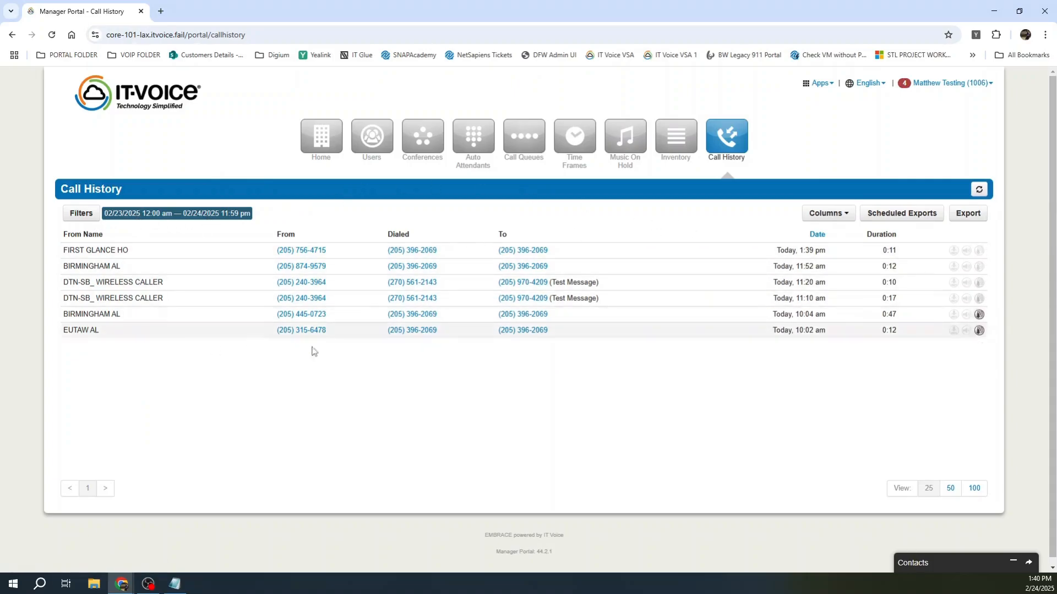
{"action": "left_click", "coordinate": [91, 216]}
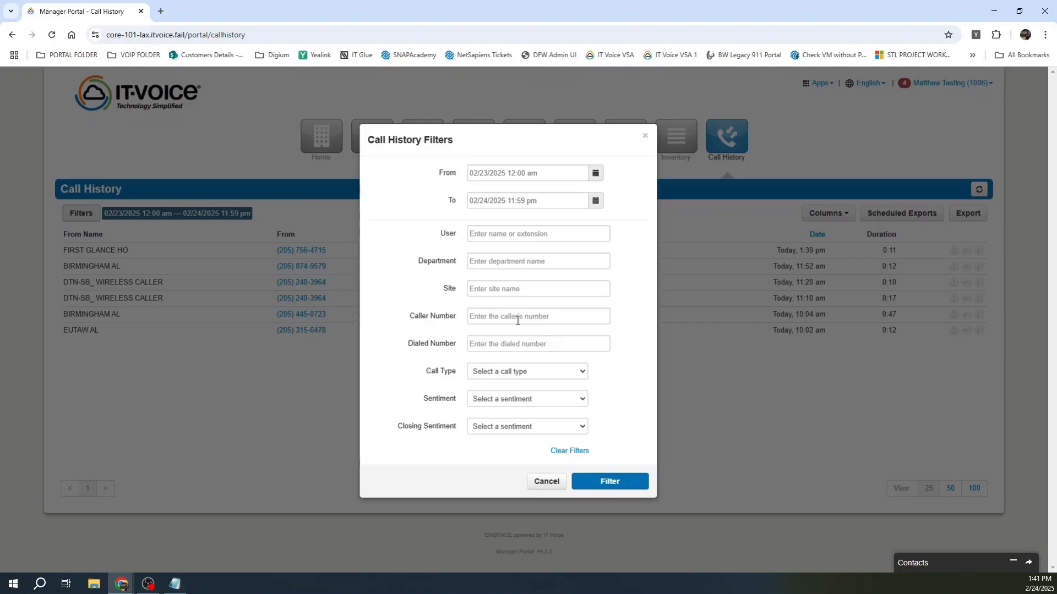
Step: Preview the Call Type, Sentiment and Closing Sentiment options without changing any
{"action": "left_click", "coordinate": [530, 374]}
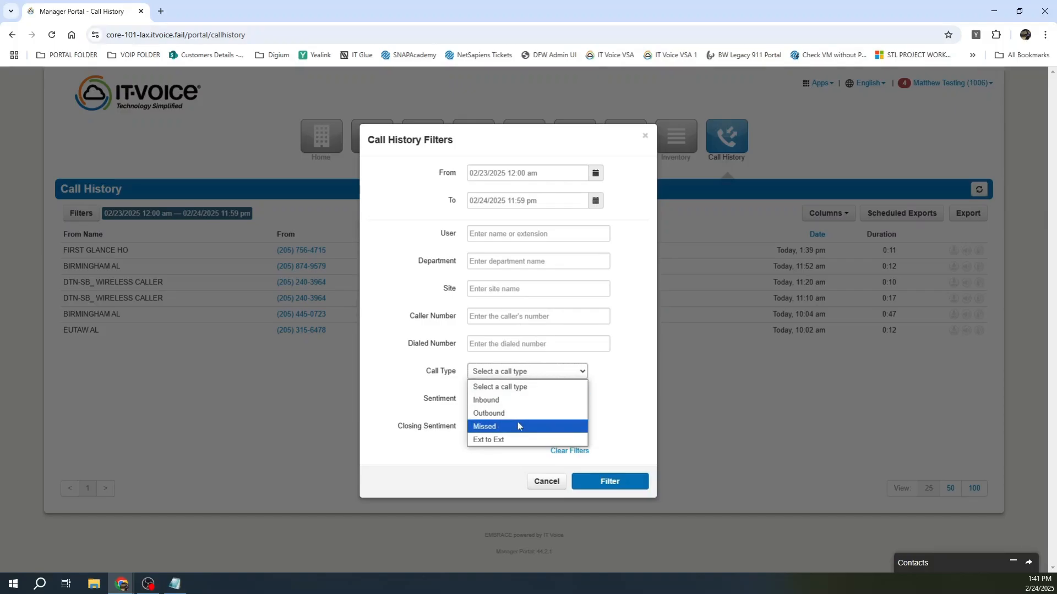
{"action": "left_click", "coordinate": [628, 382]}
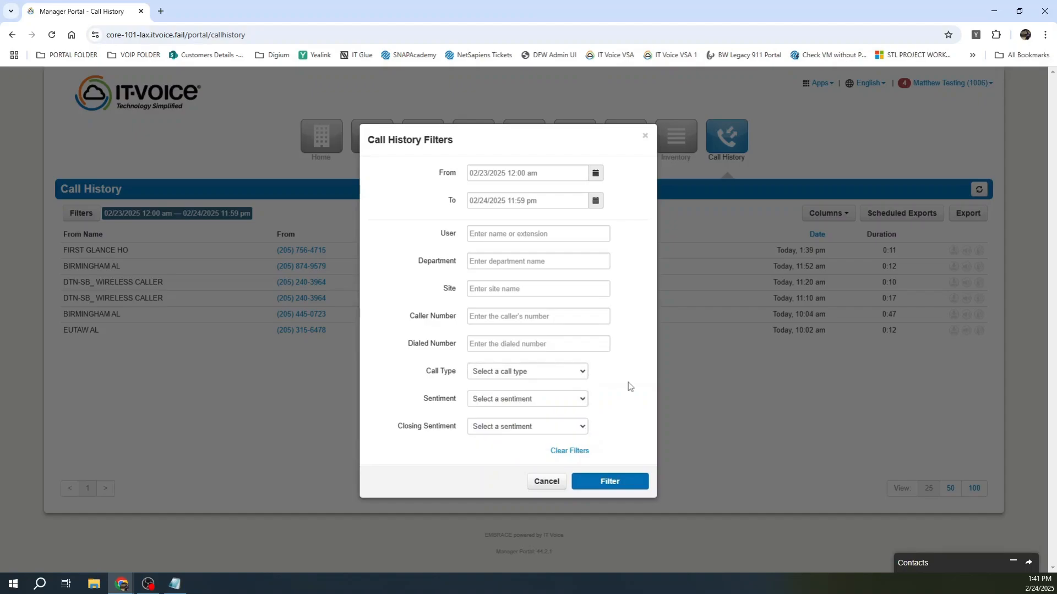
{"action": "left_click", "coordinate": [515, 402]}
{"action": "left_click", "coordinate": [514, 401]}
{"action": "left_click", "coordinate": [488, 429]}
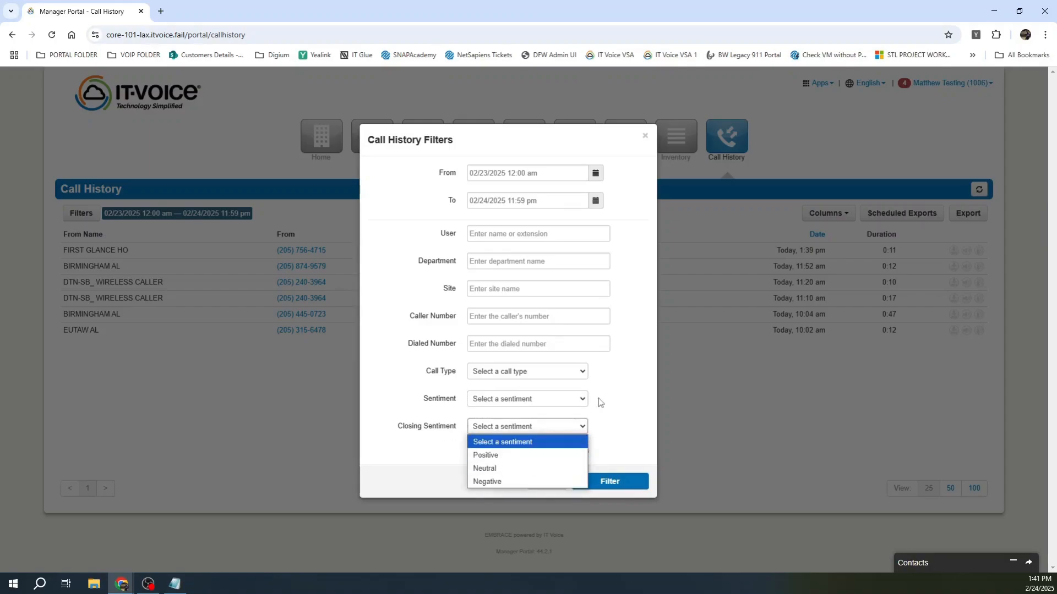
{"action": "left_click", "coordinate": [610, 388]}
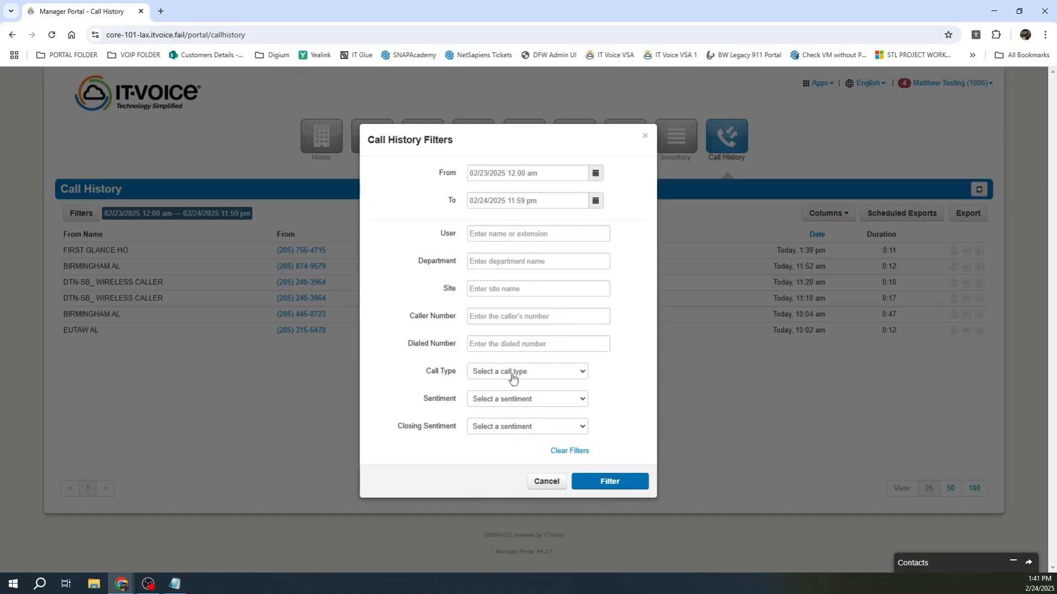
Step: Set the filter's start date to 02/05/2025 using the From calendar
{"action": "left_click", "coordinate": [595, 173]}
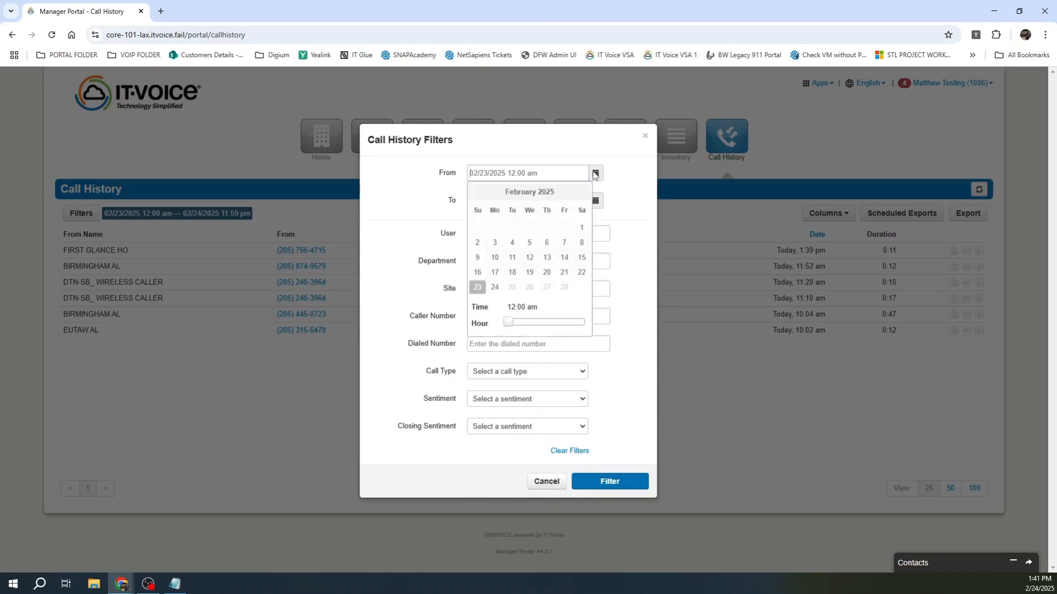
{"action": "left_click", "coordinate": [530, 242]}
{"action": "left_click", "coordinate": [634, 254]}
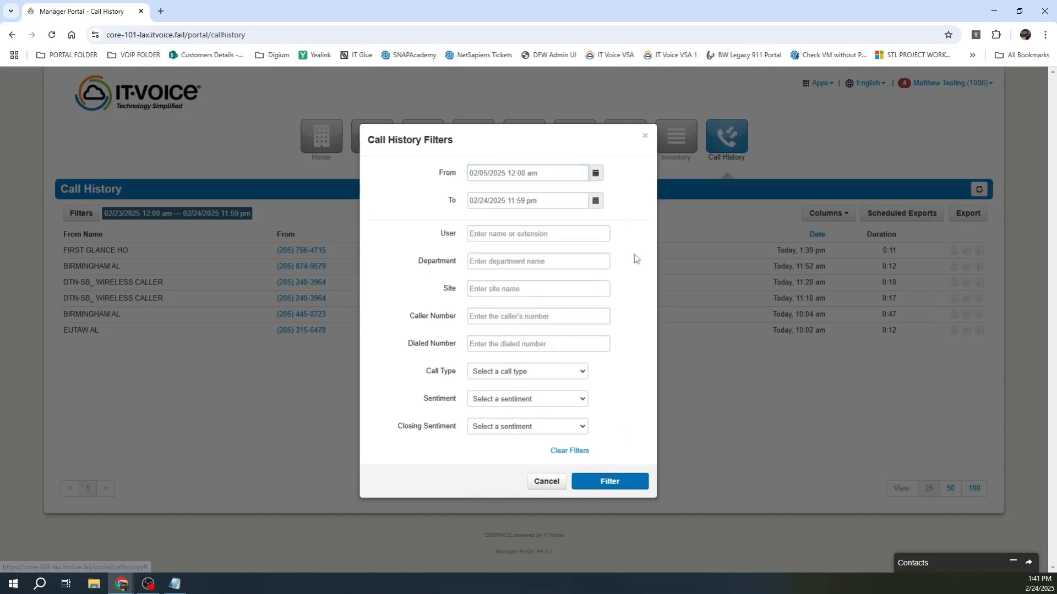
Step: Apply the 02/05–02/24/2025 filter and scroll through the resulting calls
{"action": "left_click", "coordinate": [608, 482]}
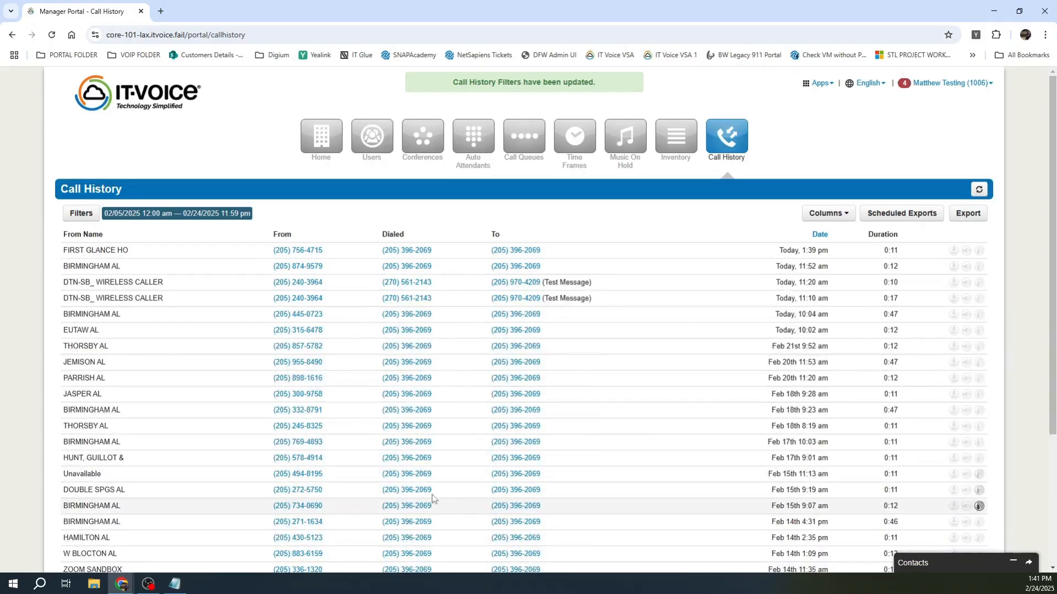
{"action": "scroll", "coordinate": [220, 317], "scroll_direction": "down", "scroll_amount": 1}
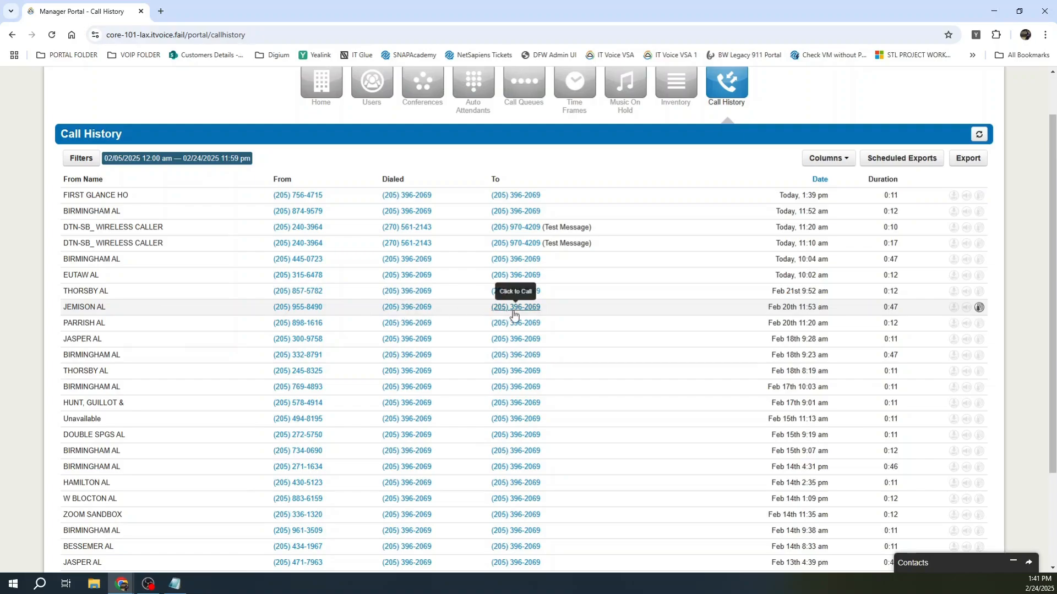
{"action": "scroll", "coordinate": [582, 415], "scroll_direction": "down", "scroll_amount": 1}
{"action": "scroll", "coordinate": [582, 415], "scroll_direction": "down", "scroll_amount": 2}
{"action": "scroll", "coordinate": [520, 363], "scroll_direction": "up", "scroll_amount": 3}
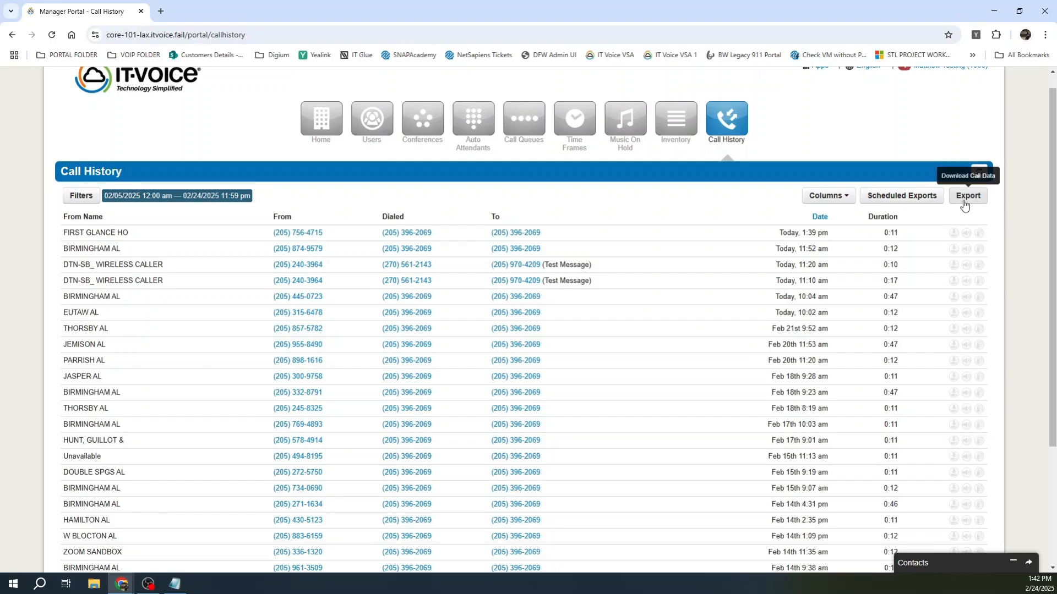
Step: Show Scheduled Exports with the testNSITV 15-minute export, then open the Apps list
{"action": "left_click", "coordinate": [900, 197]}
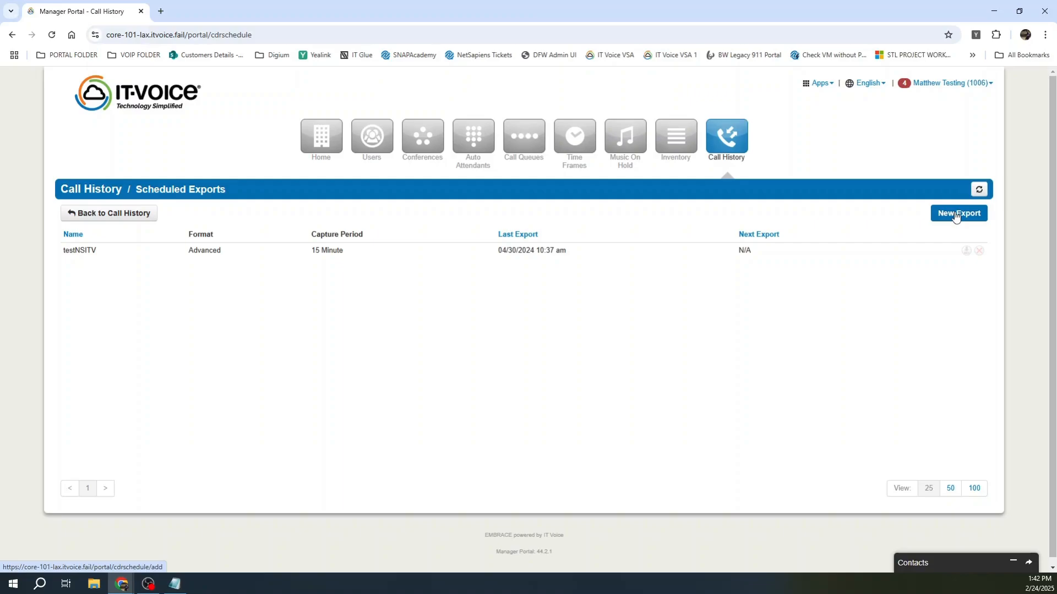
{"action": "left_click", "coordinate": [825, 86]}
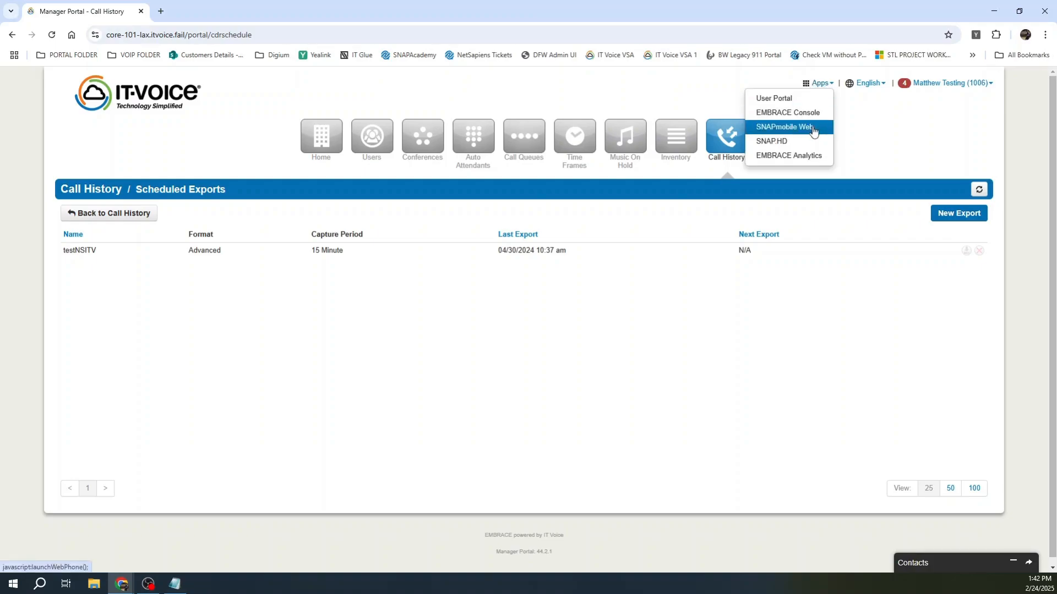
{"action": "left_click", "coordinate": [871, 132]}
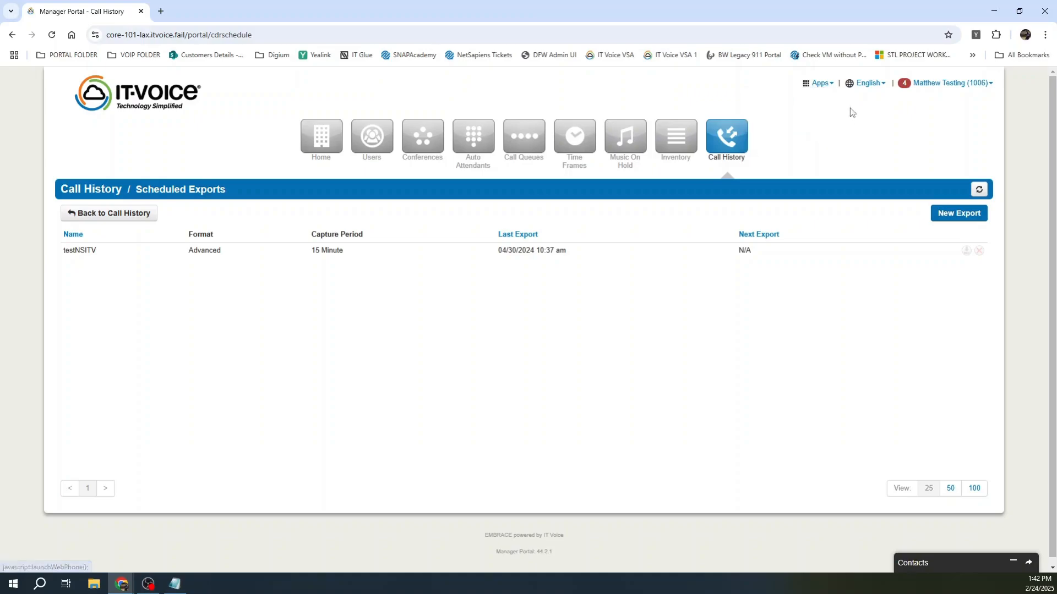
{"action": "left_click", "coordinate": [819, 85]}
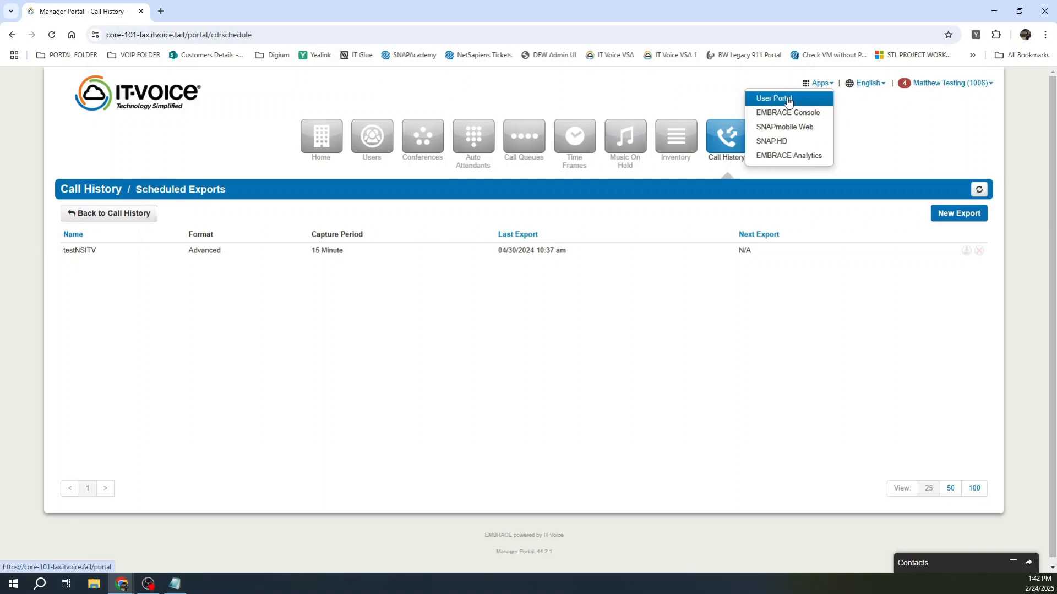
{"action": "left_click", "coordinate": [814, 126]}
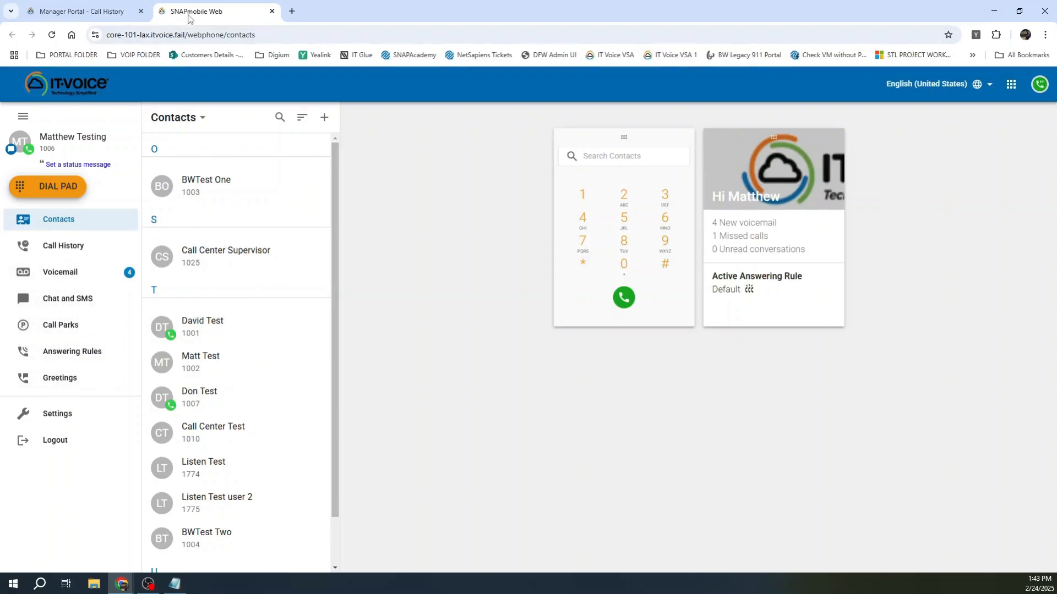
{"action": "left_click", "coordinate": [64, 249]}
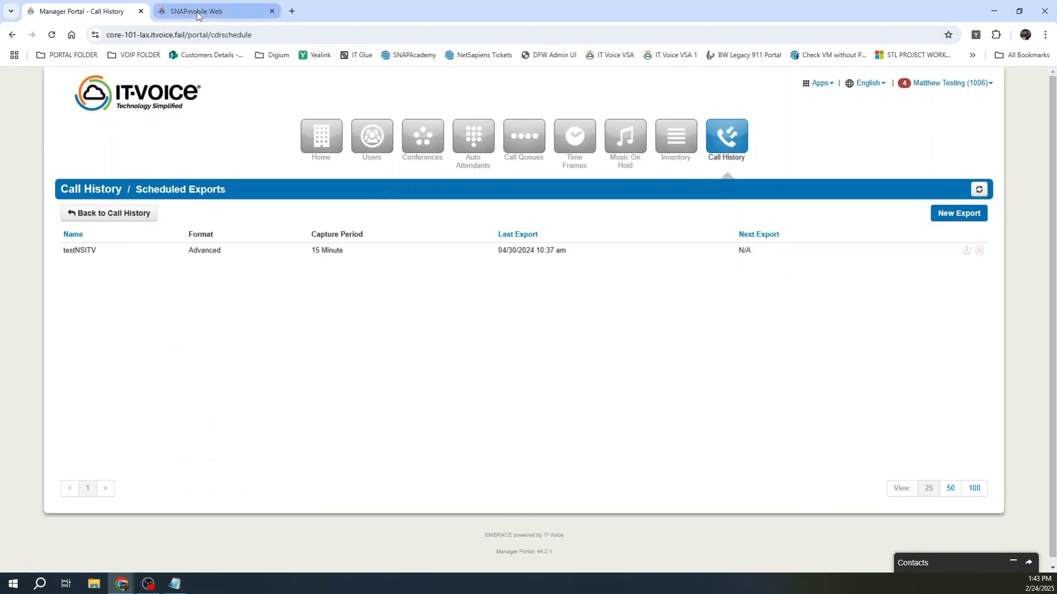
{"action": "left_click", "coordinate": [198, 15]}
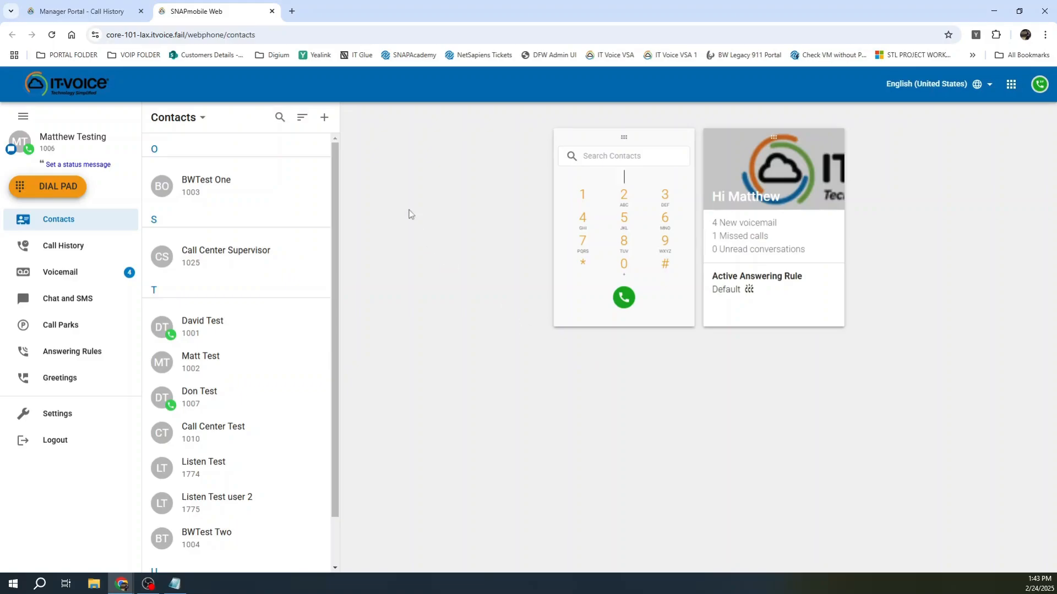
{"action": "left_click", "coordinate": [272, 11]}
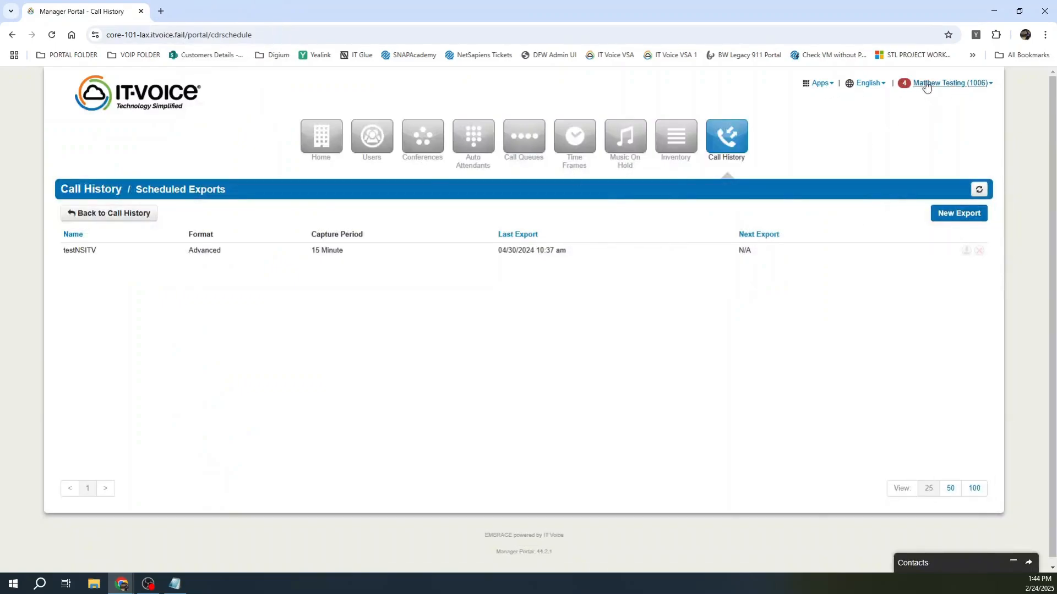
{"action": "left_click", "coordinate": [820, 84]}
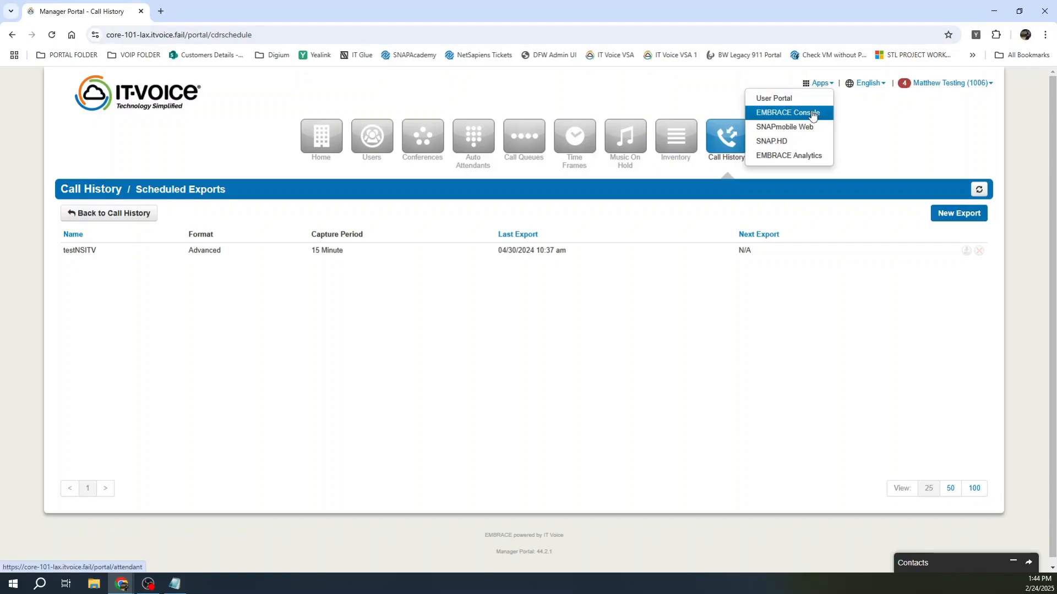
{"action": "left_click", "coordinate": [791, 112]}
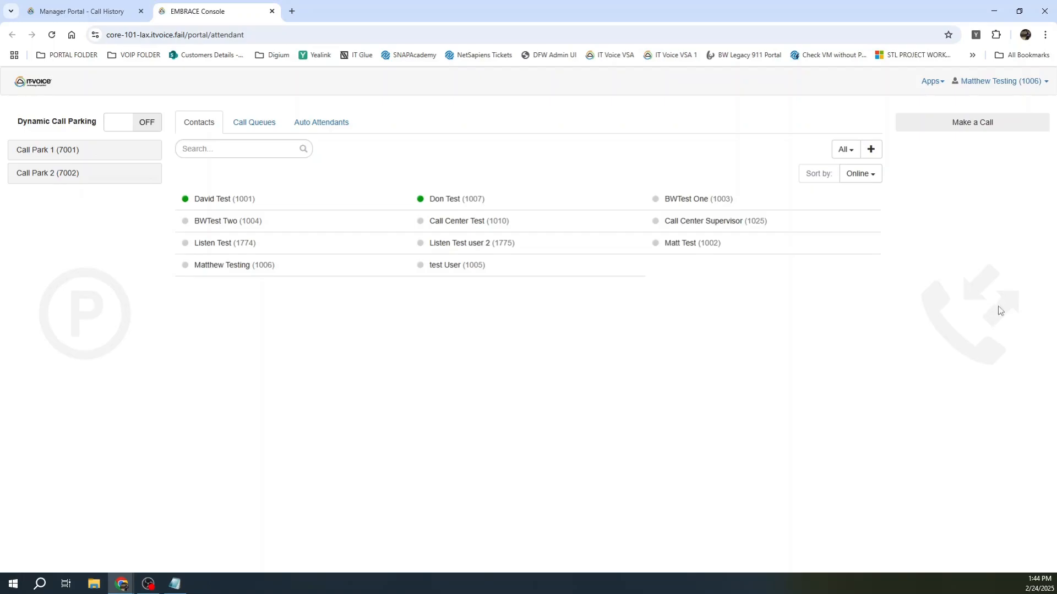
{"action": "left_click", "coordinate": [958, 128]}
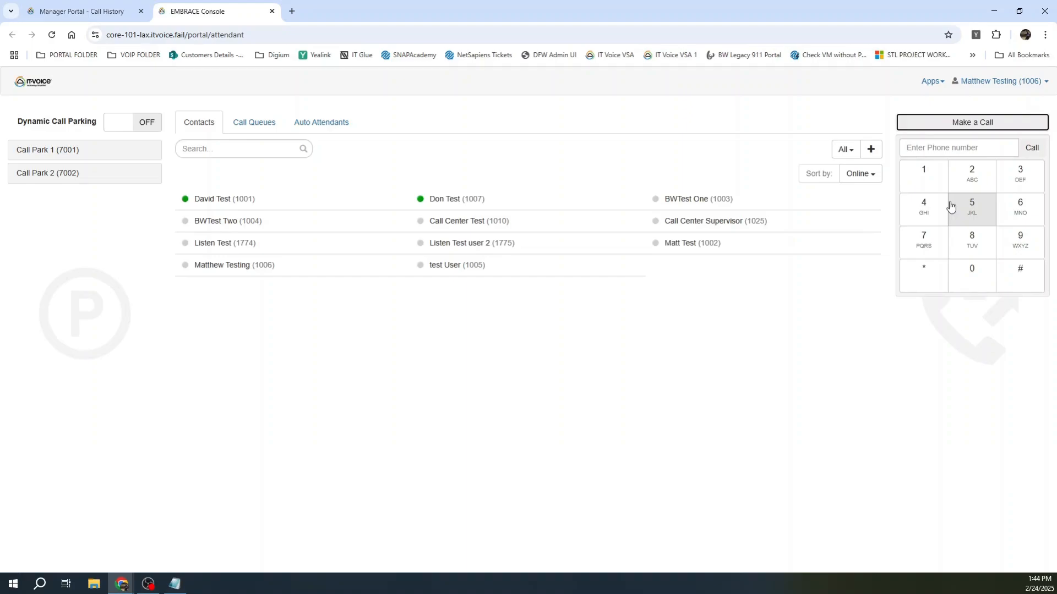
{"action": "left_click", "coordinate": [851, 331]}
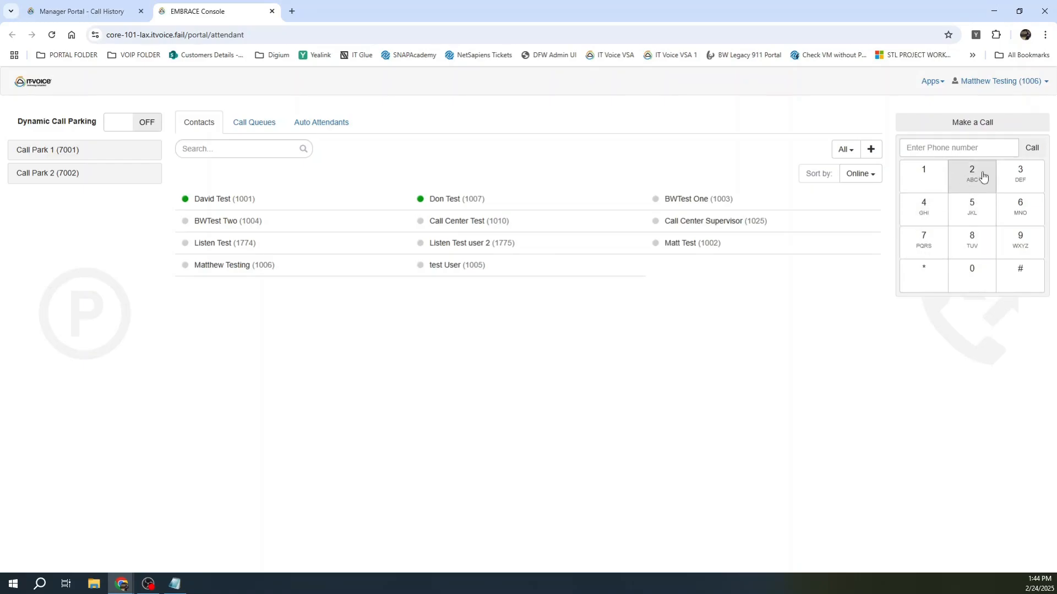
{"action": "left_click", "coordinate": [437, 201]}
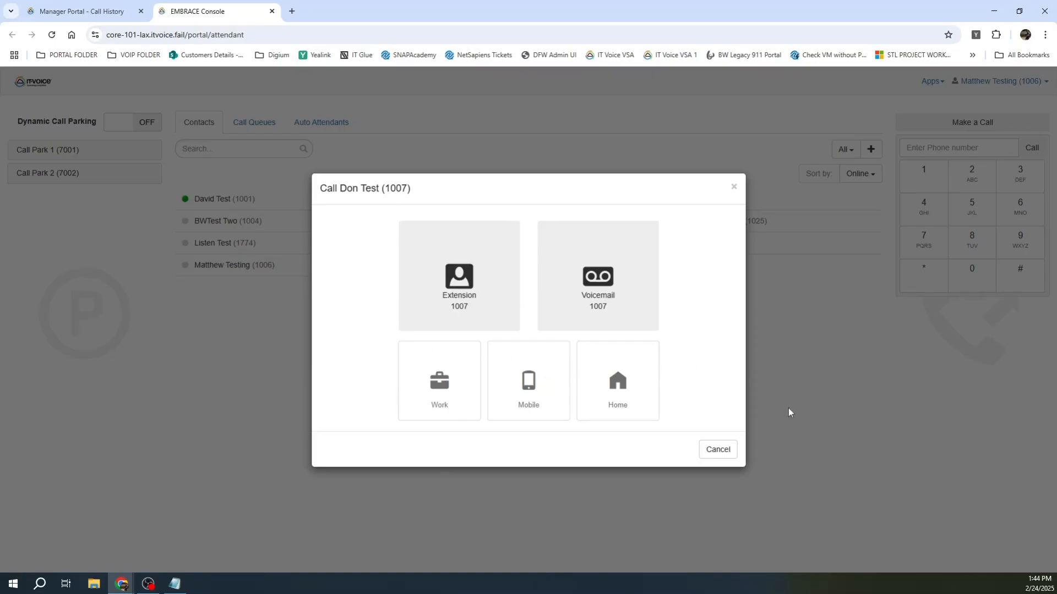
{"action": "left_click", "coordinate": [718, 450]}
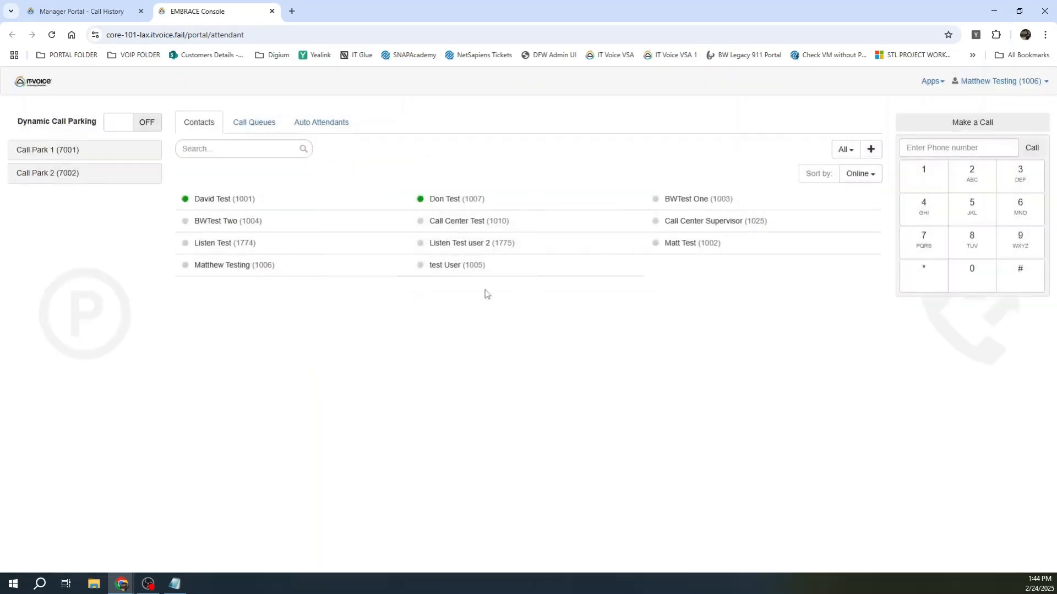
Step: Close the EMBRACE Console tab and open the account's User Portal via My Account
{"action": "left_click", "coordinate": [272, 11]}
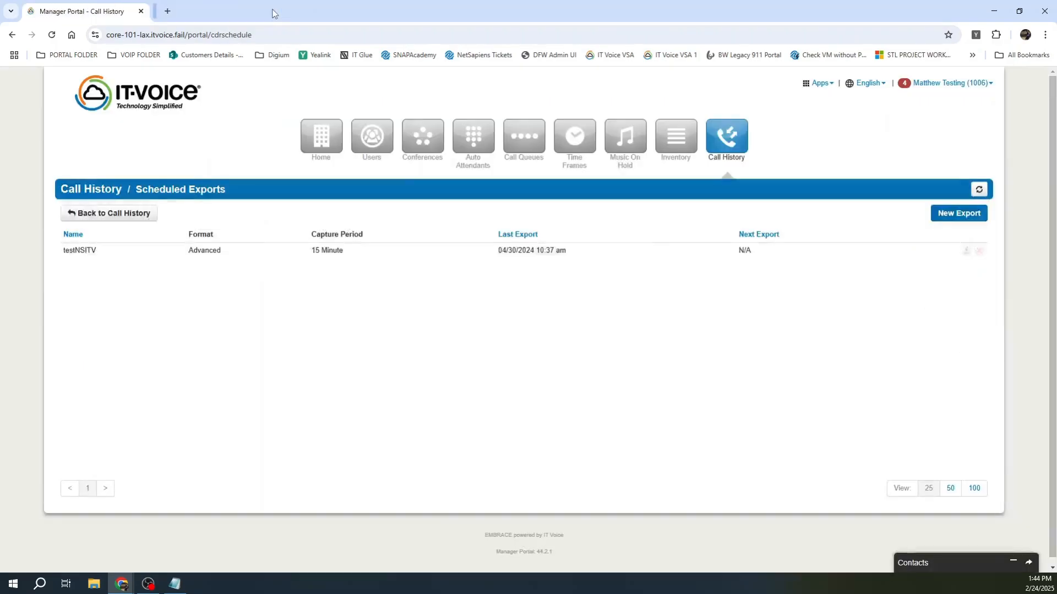
{"action": "left_click", "coordinate": [986, 90]}
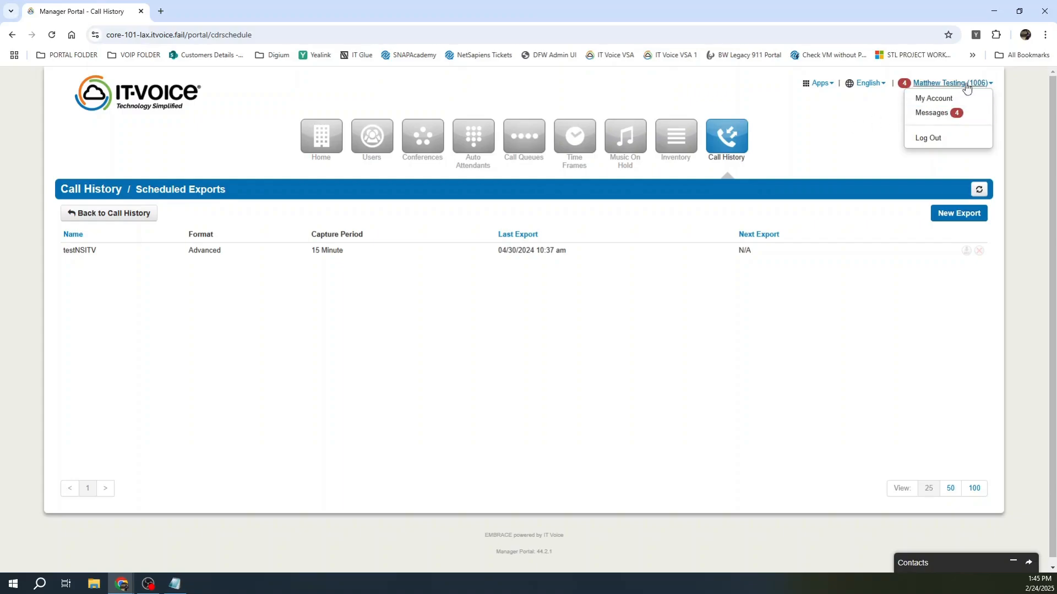
{"action": "left_click", "coordinate": [938, 100]}
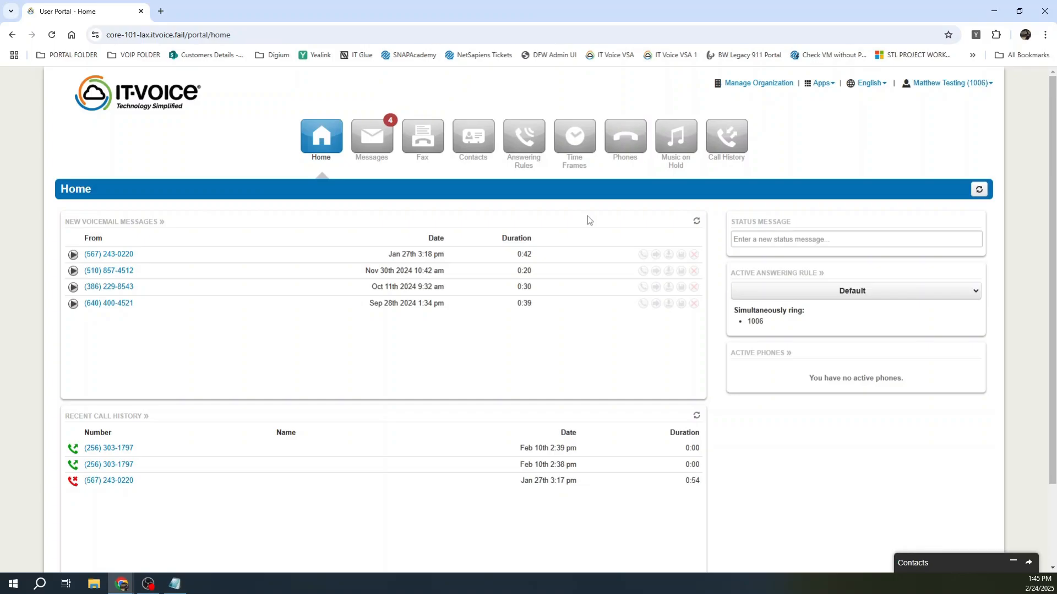
Step: View the empty voicemail Trash folder, then return to Manage Organization
{"action": "left_click", "coordinate": [370, 140]}
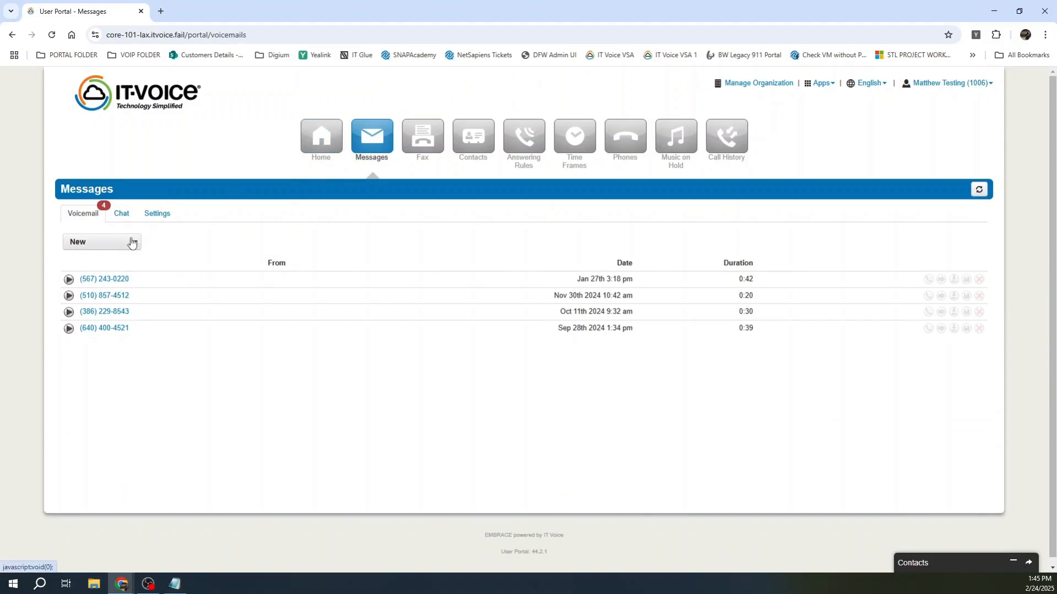
{"action": "left_click", "coordinate": [131, 242]}
{"action": "left_click", "coordinate": [96, 290]}
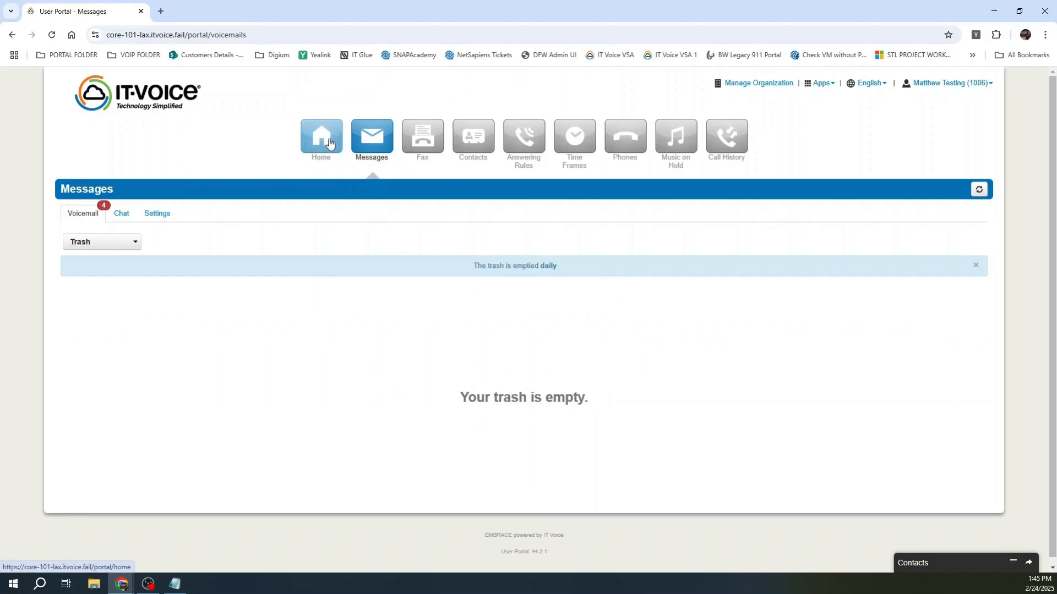
{"action": "left_click", "coordinate": [765, 86]}
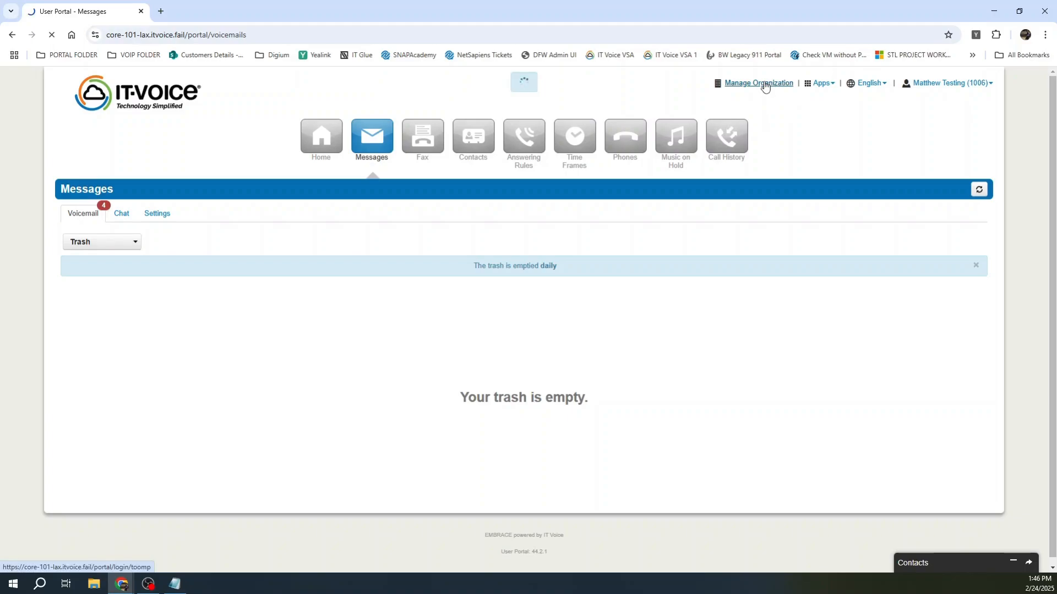